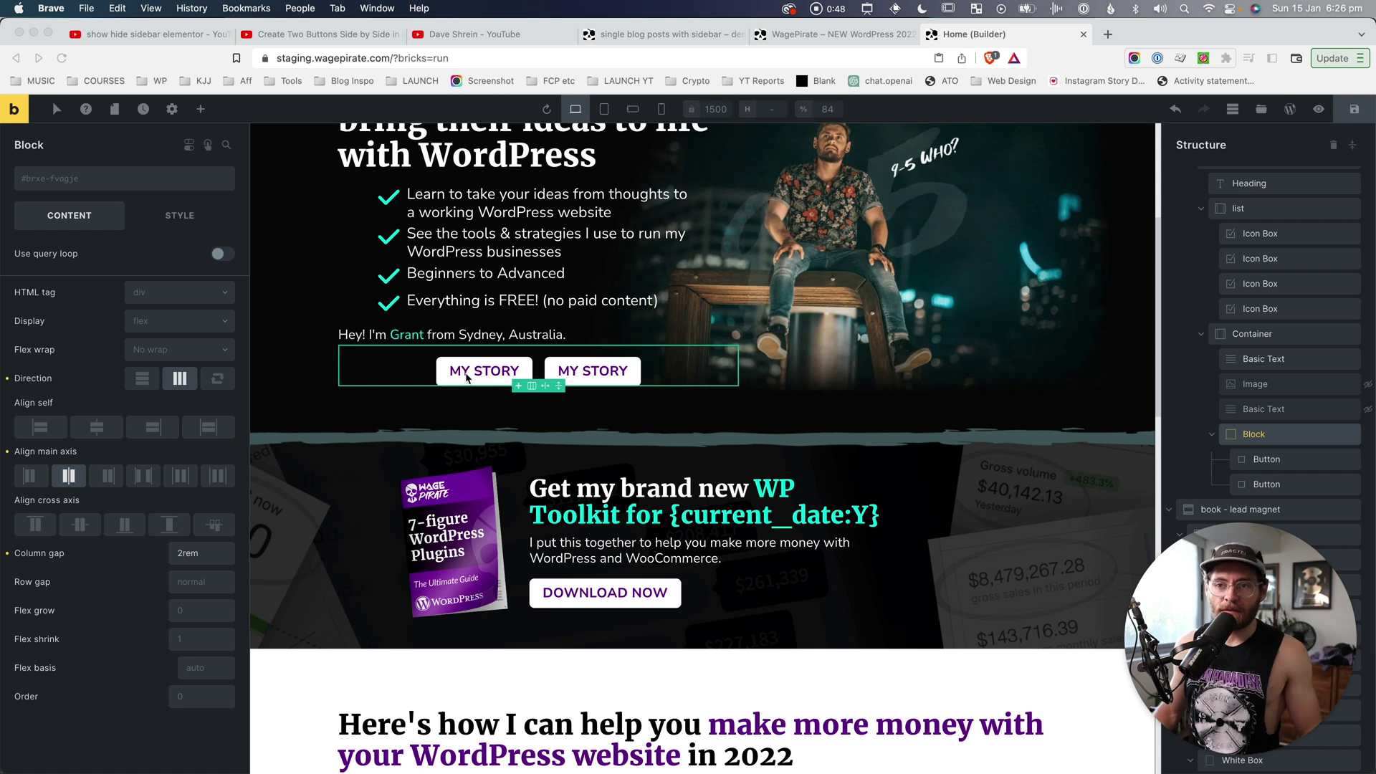
# Step: Screenshot the two MY STORY buttons, then create and open a page titled '2 buttons next to each other'
pyautogui.press('super+shift+4')
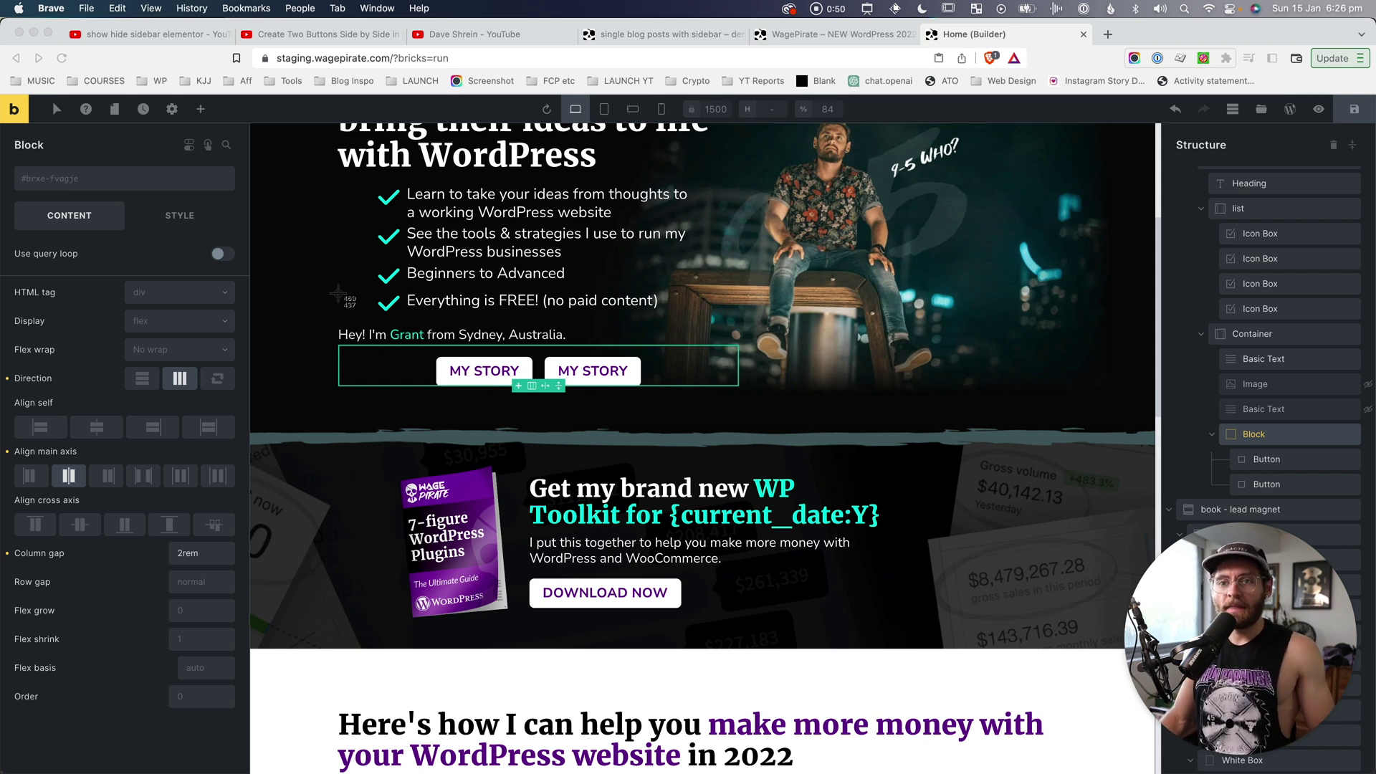
pyautogui.moveTo(331, 116); pyautogui.dragTo(741, 412)
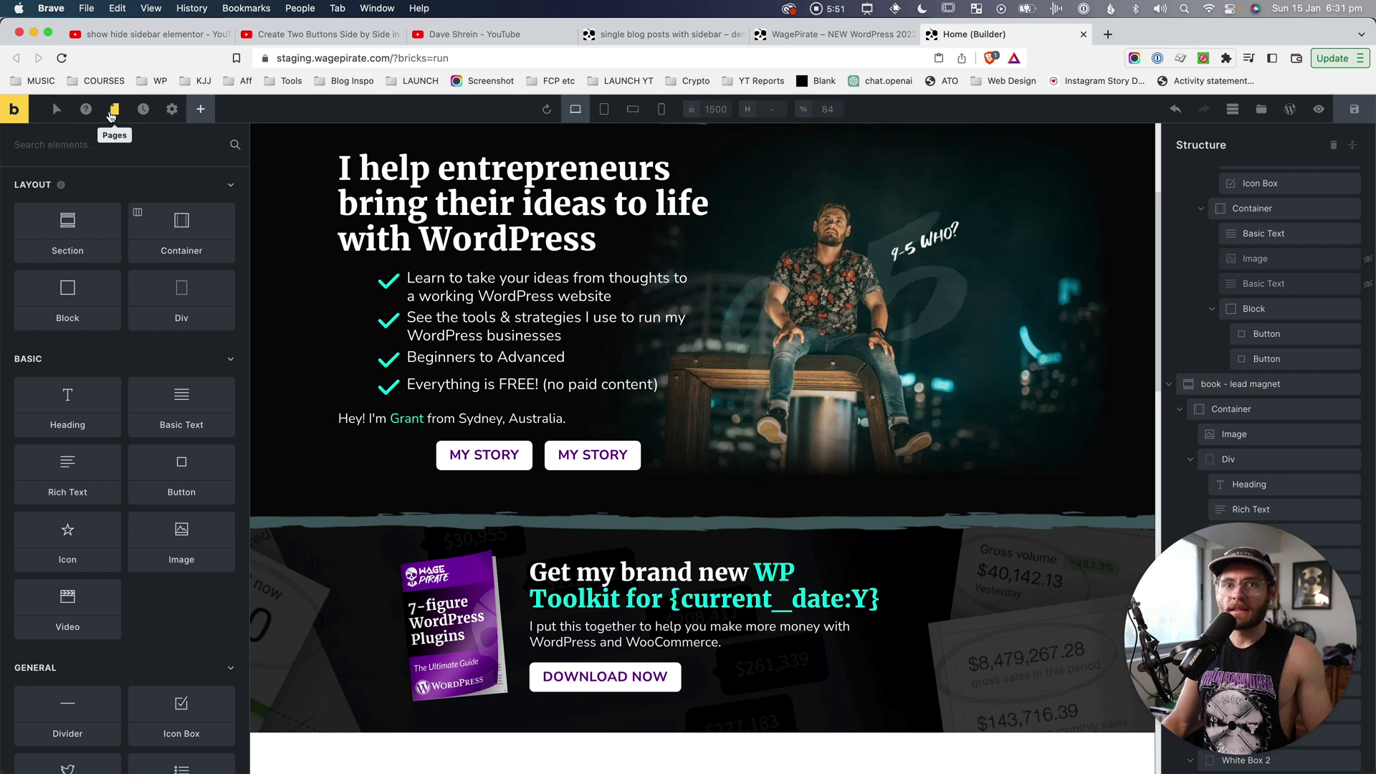
pyautogui.click(113, 110)
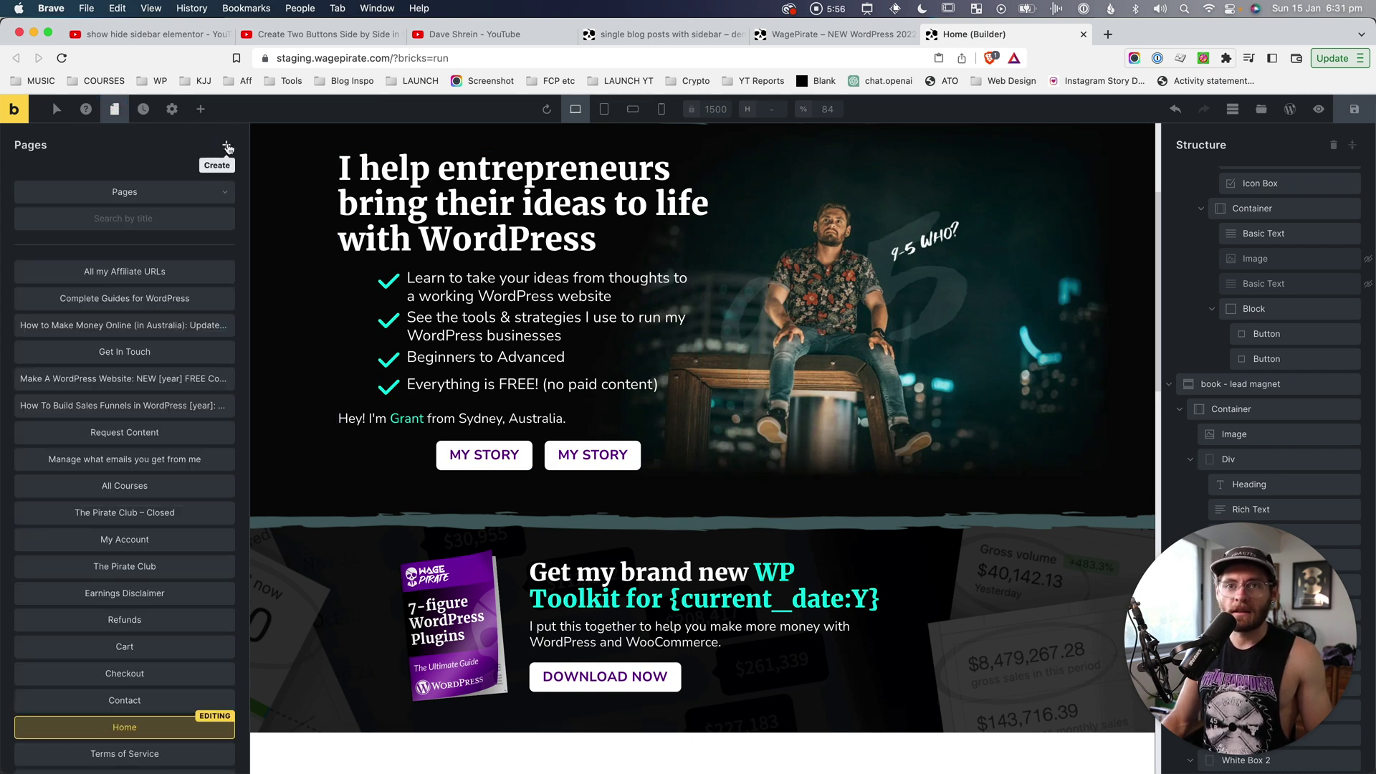
pyautogui.click(227, 147)
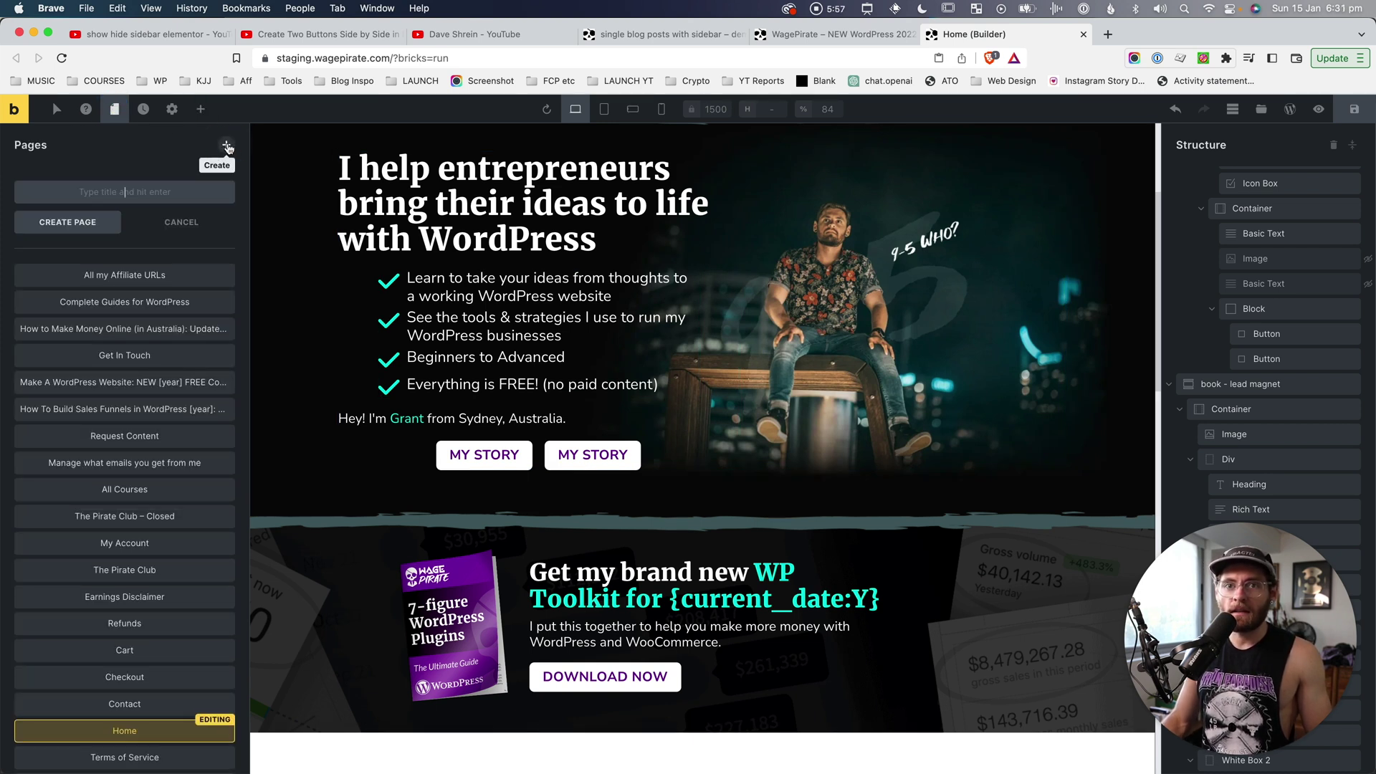
pyautogui.write('2 but')
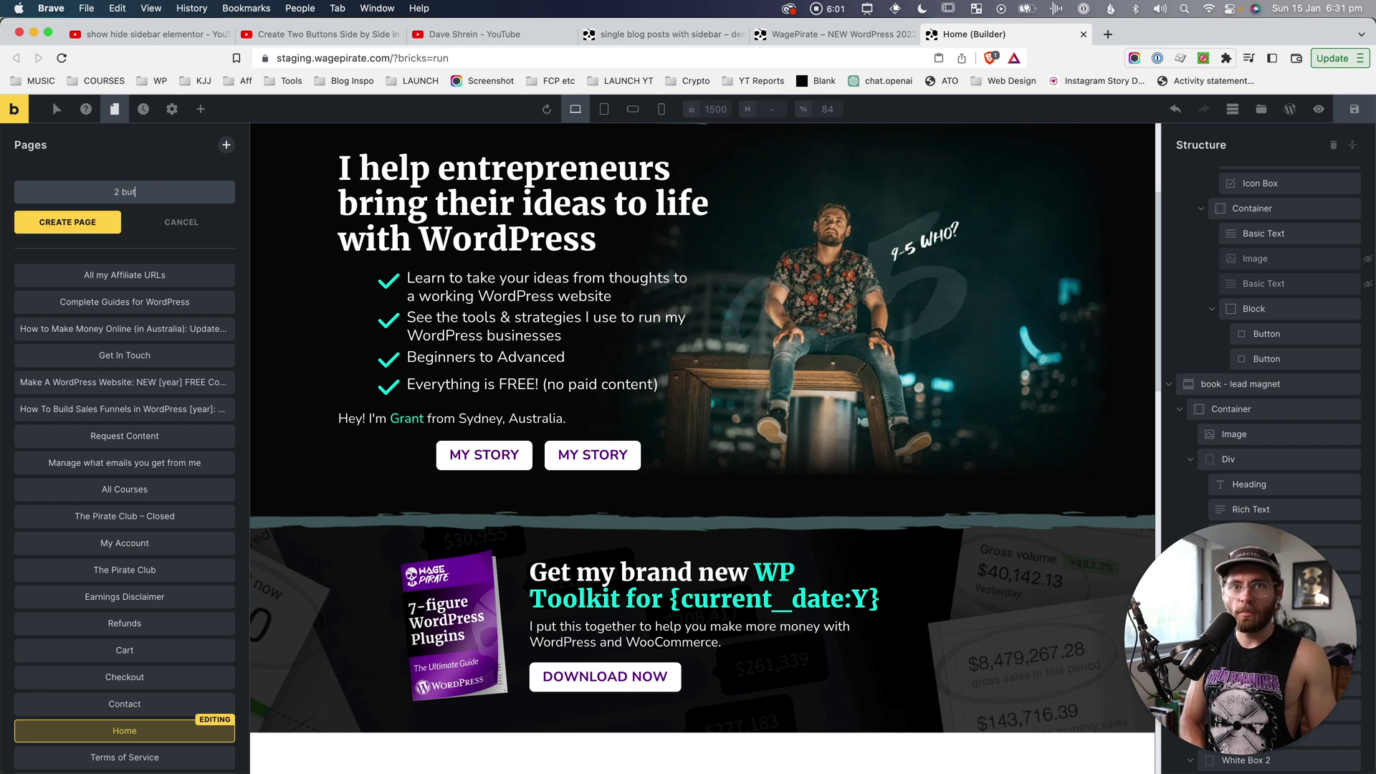
pyautogui.write('tons next to each other')
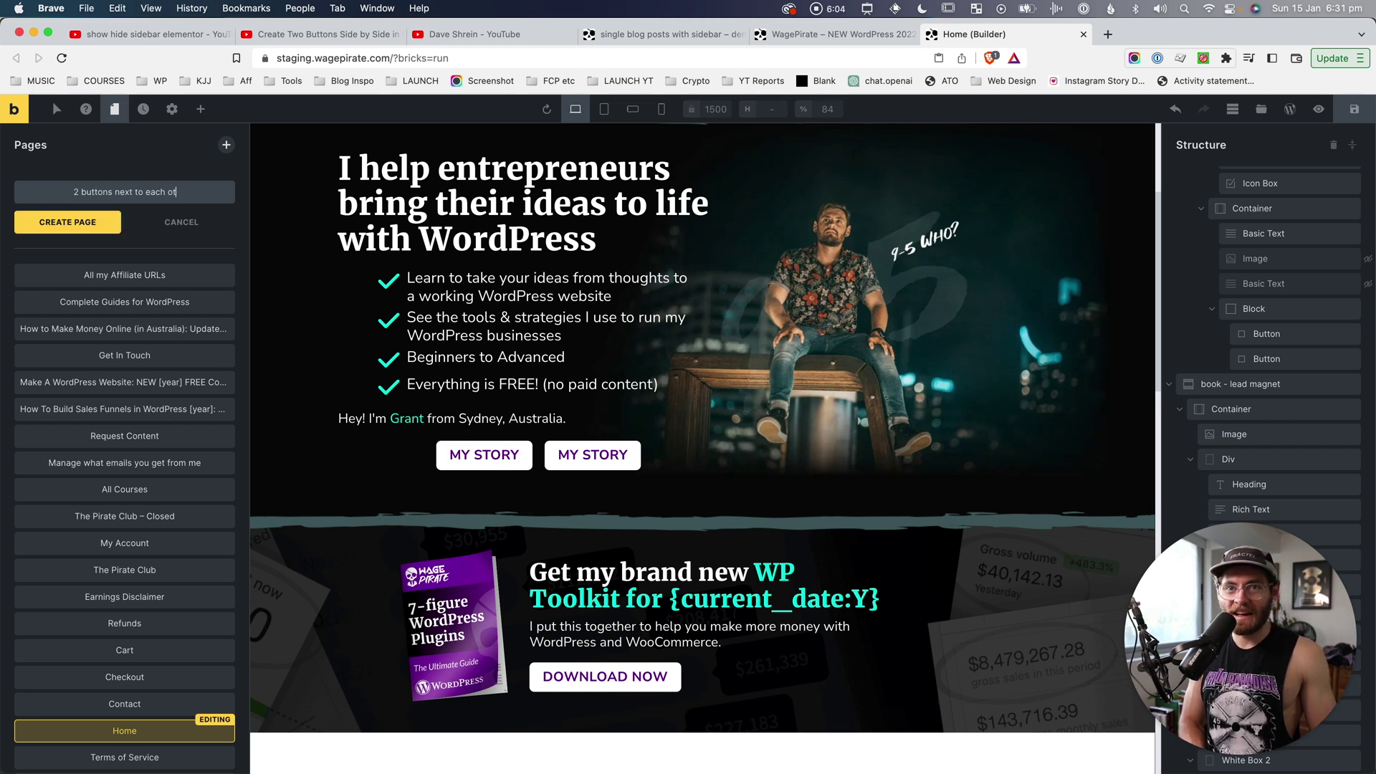
pyautogui.click(111, 222)
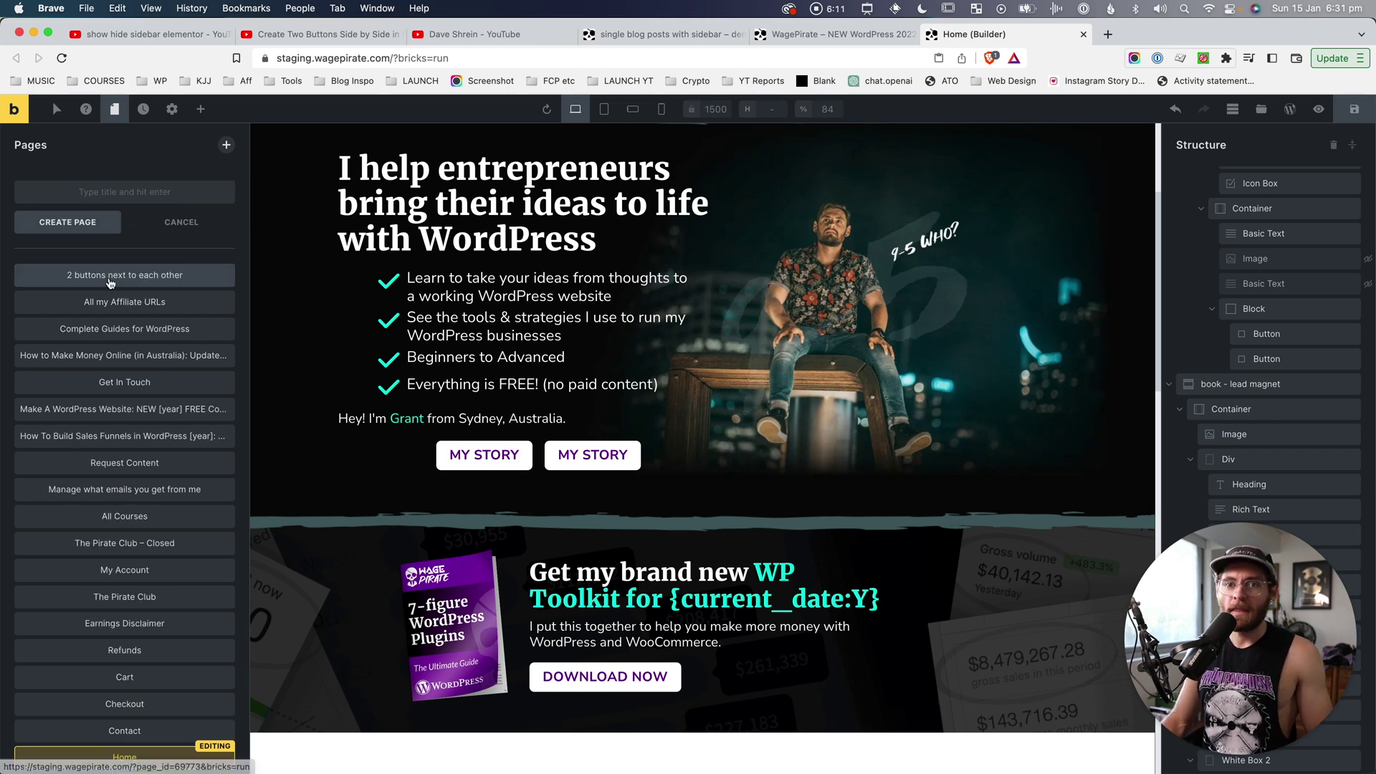
pyautogui.click(119, 278)
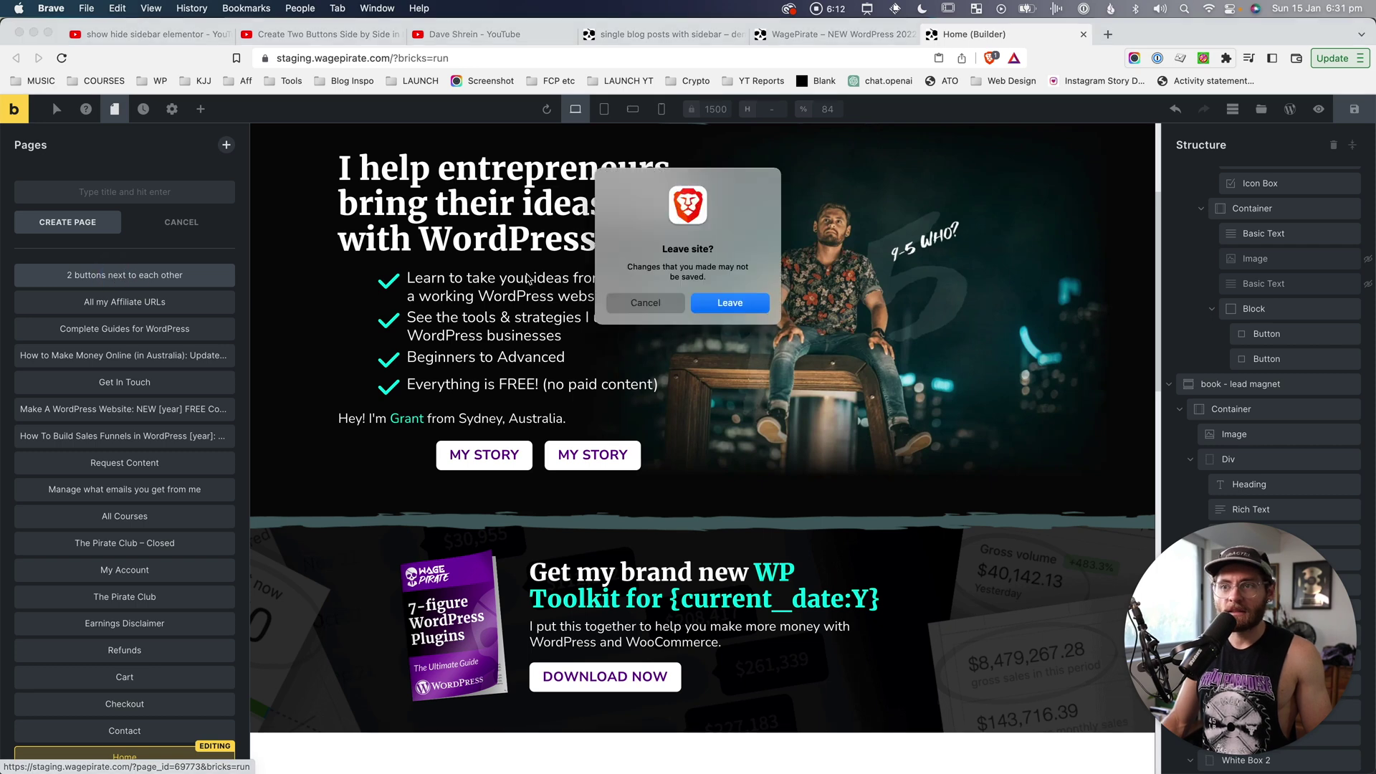
pyautogui.click(719, 306)
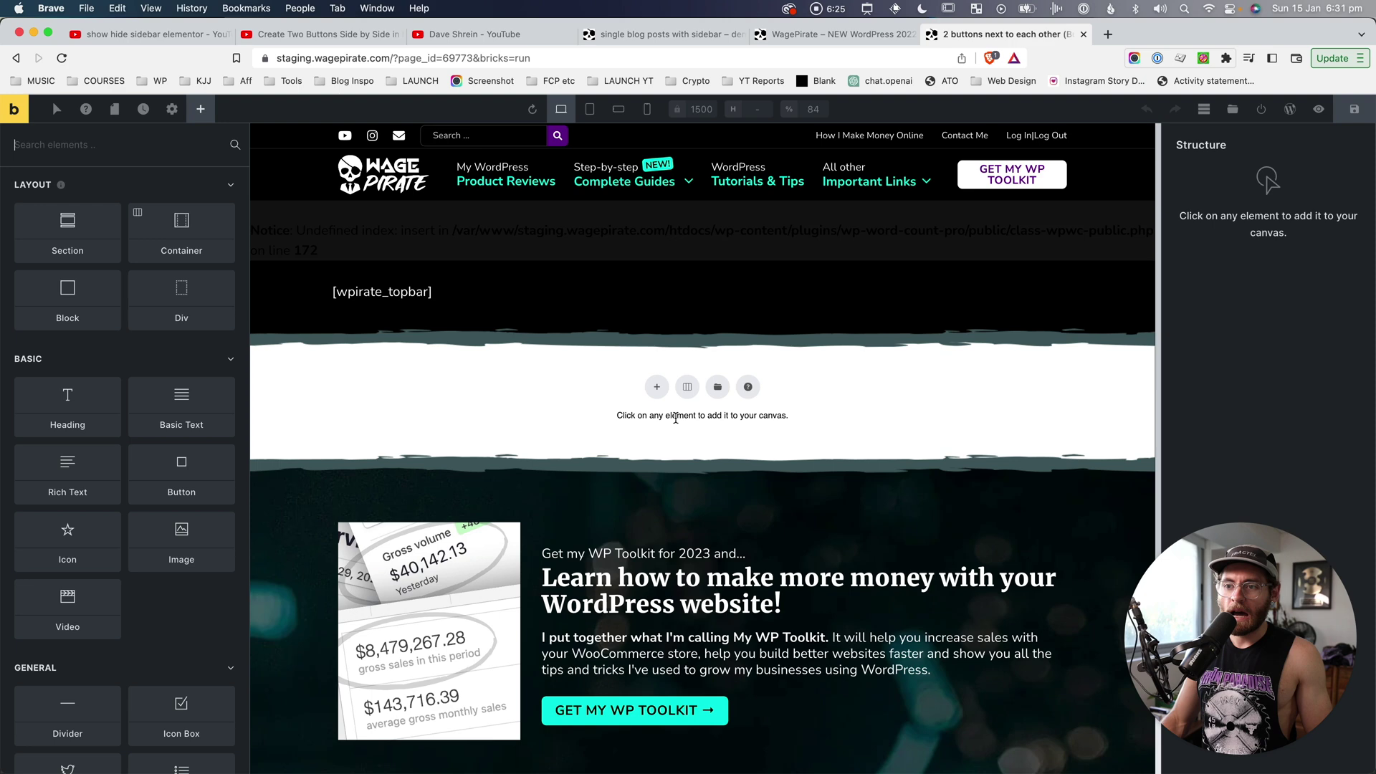
# Step: Add a section with a container, then add a Heading inside the container
pyautogui.click(655, 387)
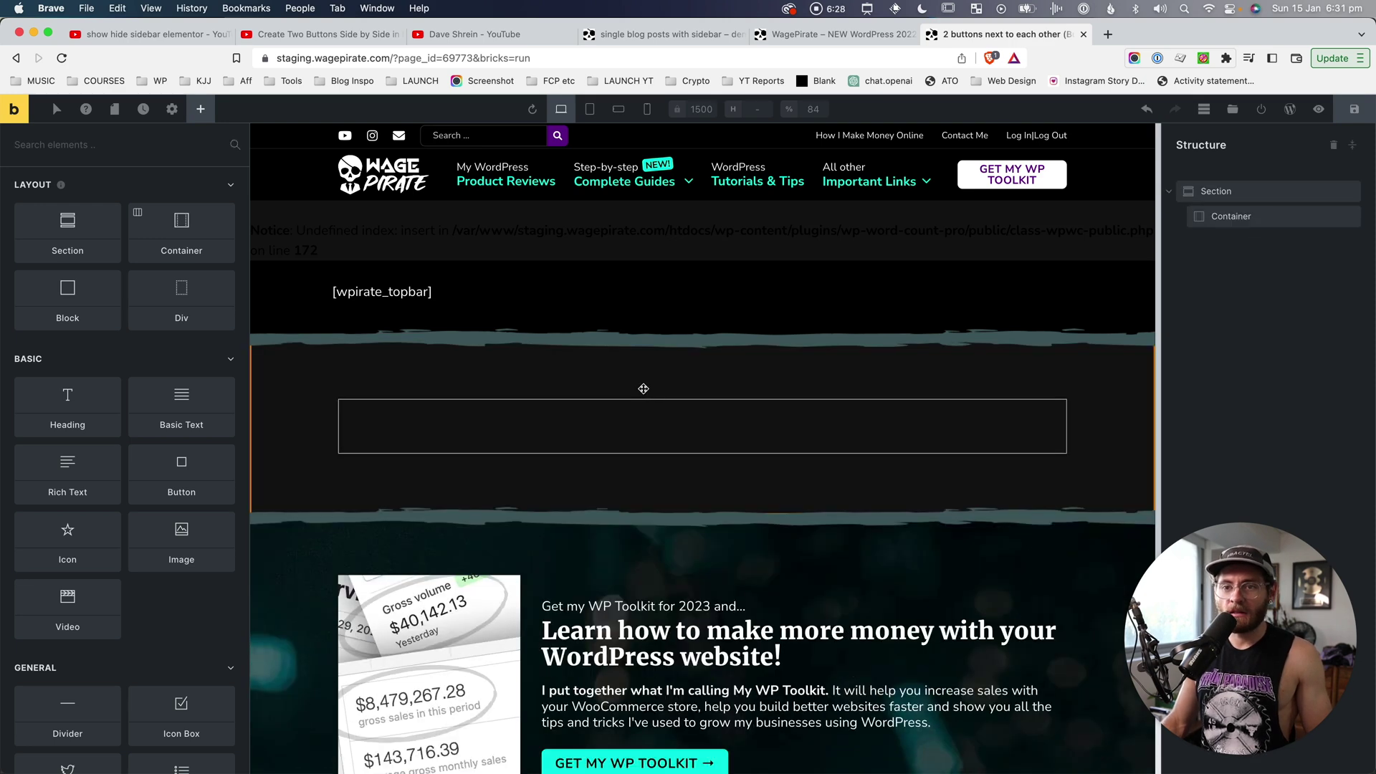
pyautogui.click(638, 415)
pyautogui.click(201, 109)
pyautogui.write('head')
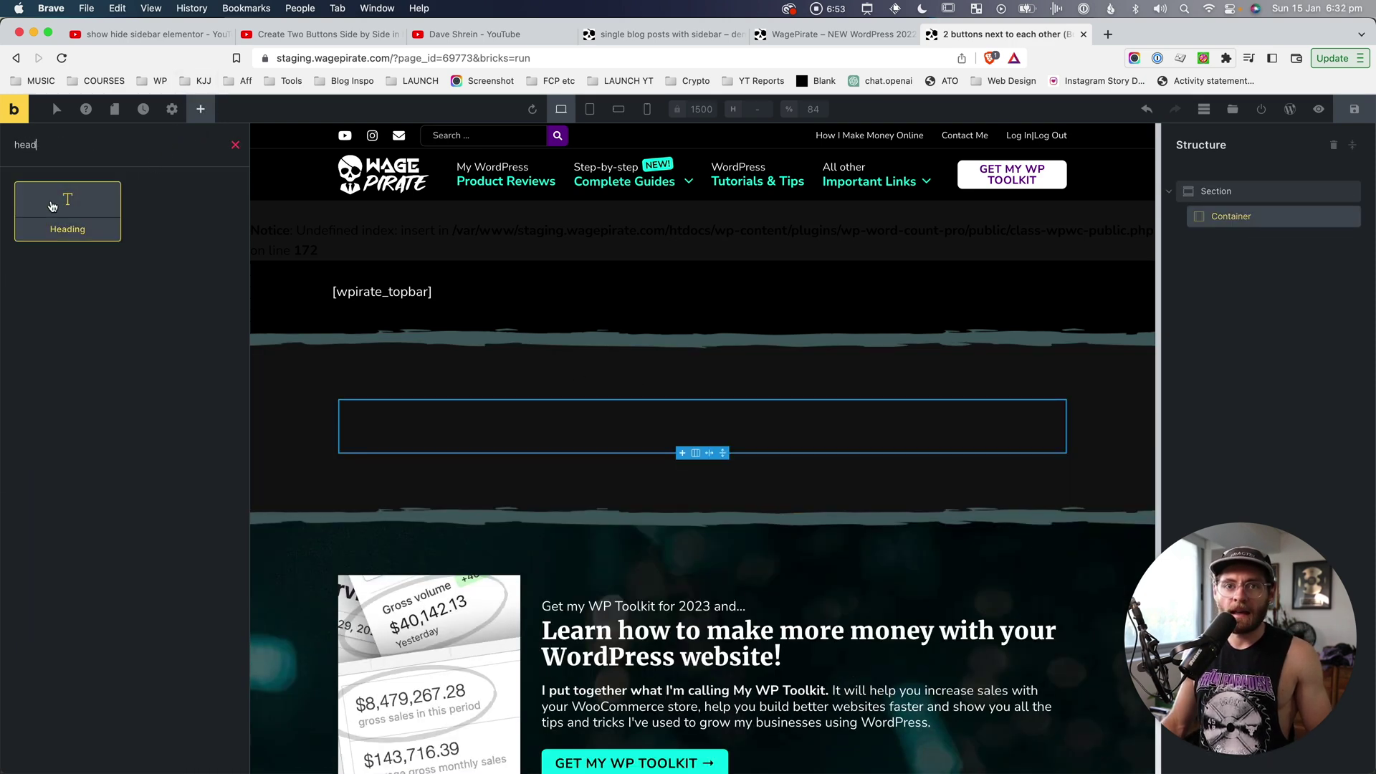
pyautogui.click(52, 206)
# Step: Add a Basic Text paragraph and Button elements beneath the heading
pyautogui.press('BackSpace')
pyautogui.press('BackSpace')
pyautogui.press('BackSpace')
pyautogui.press('BackSpace')
pyautogui.write('bas')
pyautogui.click(91, 193)
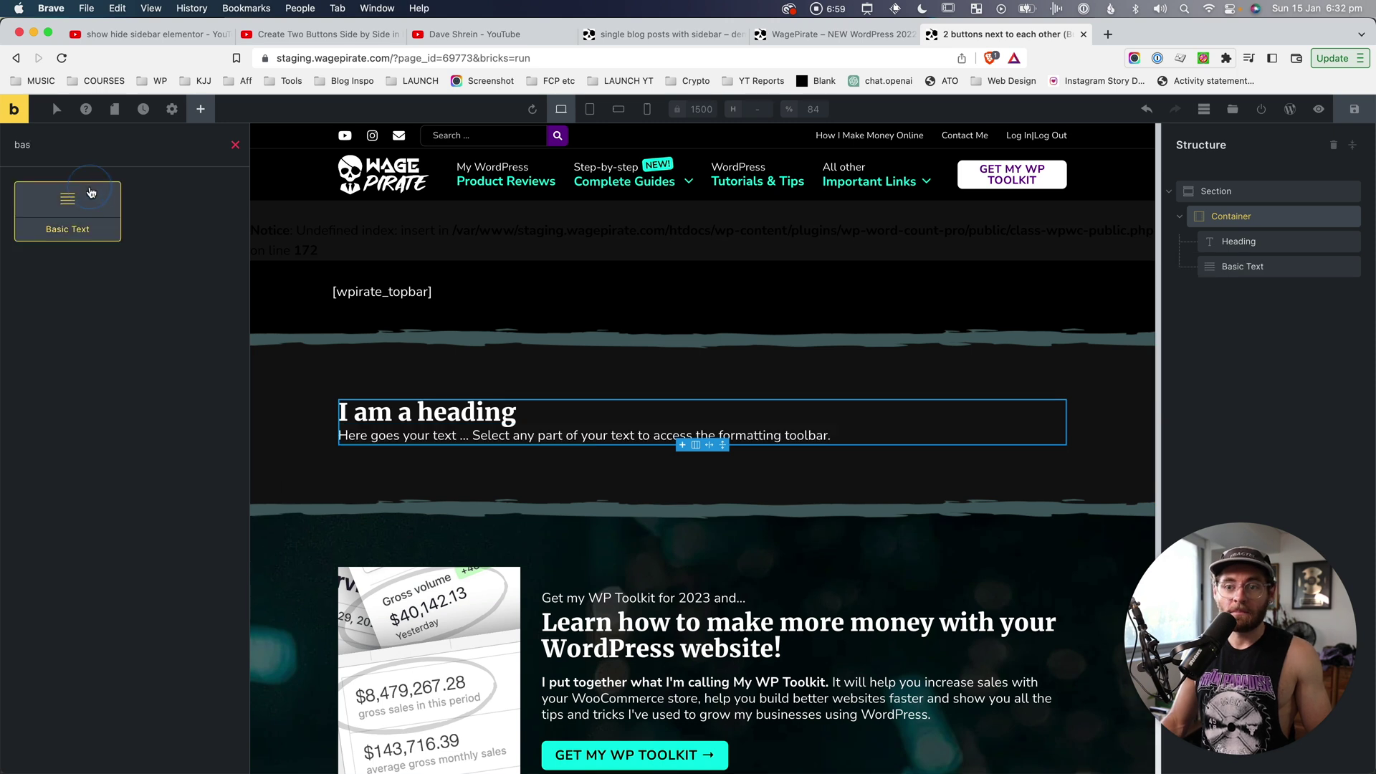
pyautogui.doubleClick(183, 145)
pyautogui.write('but')
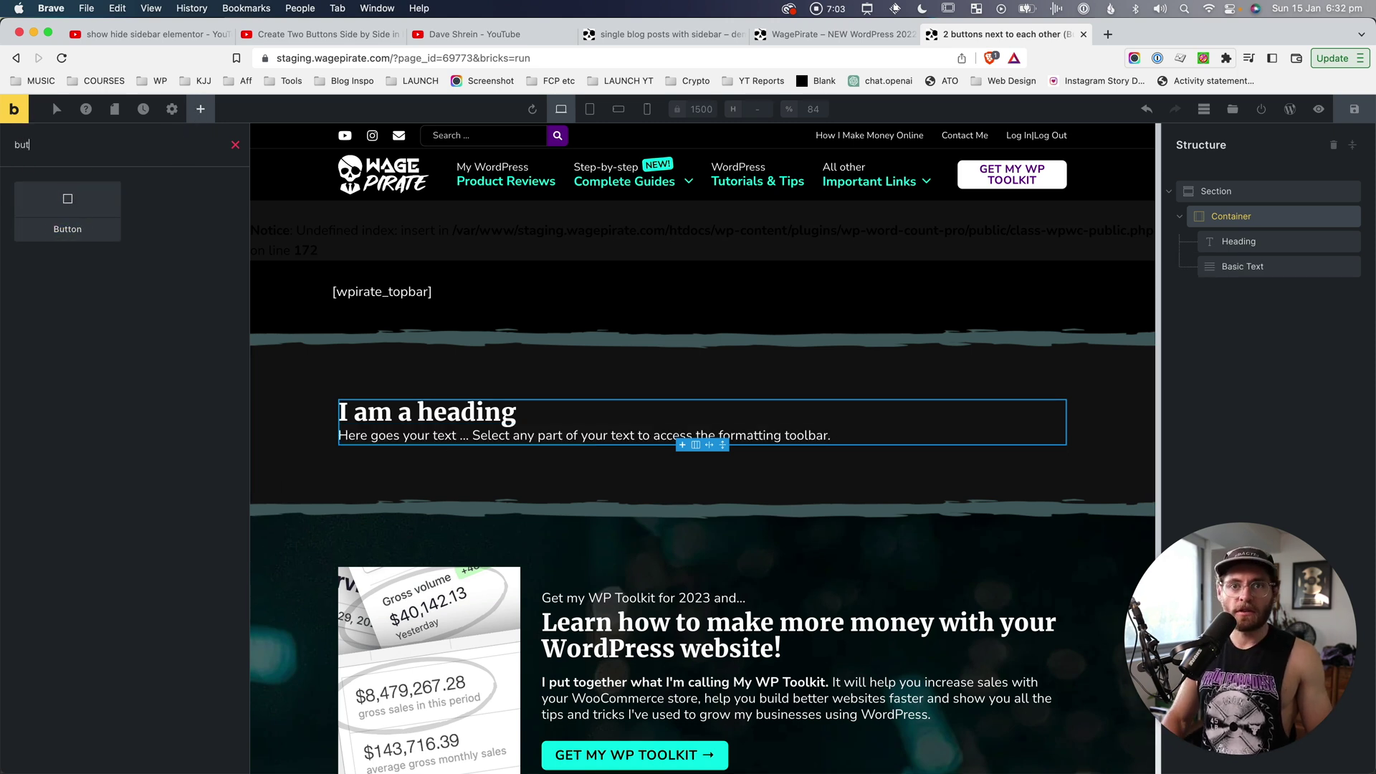
pyautogui.click(79, 213)
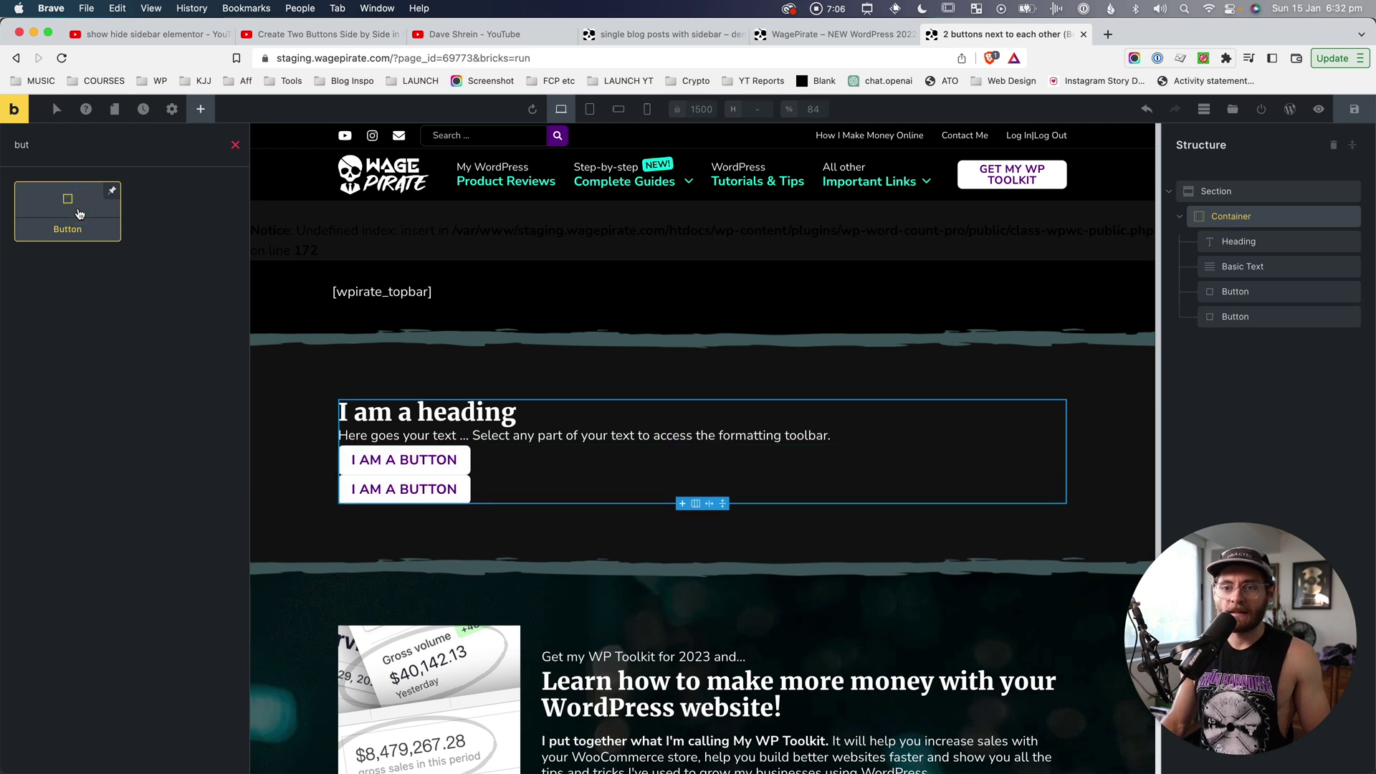
pyautogui.click(419, 468)
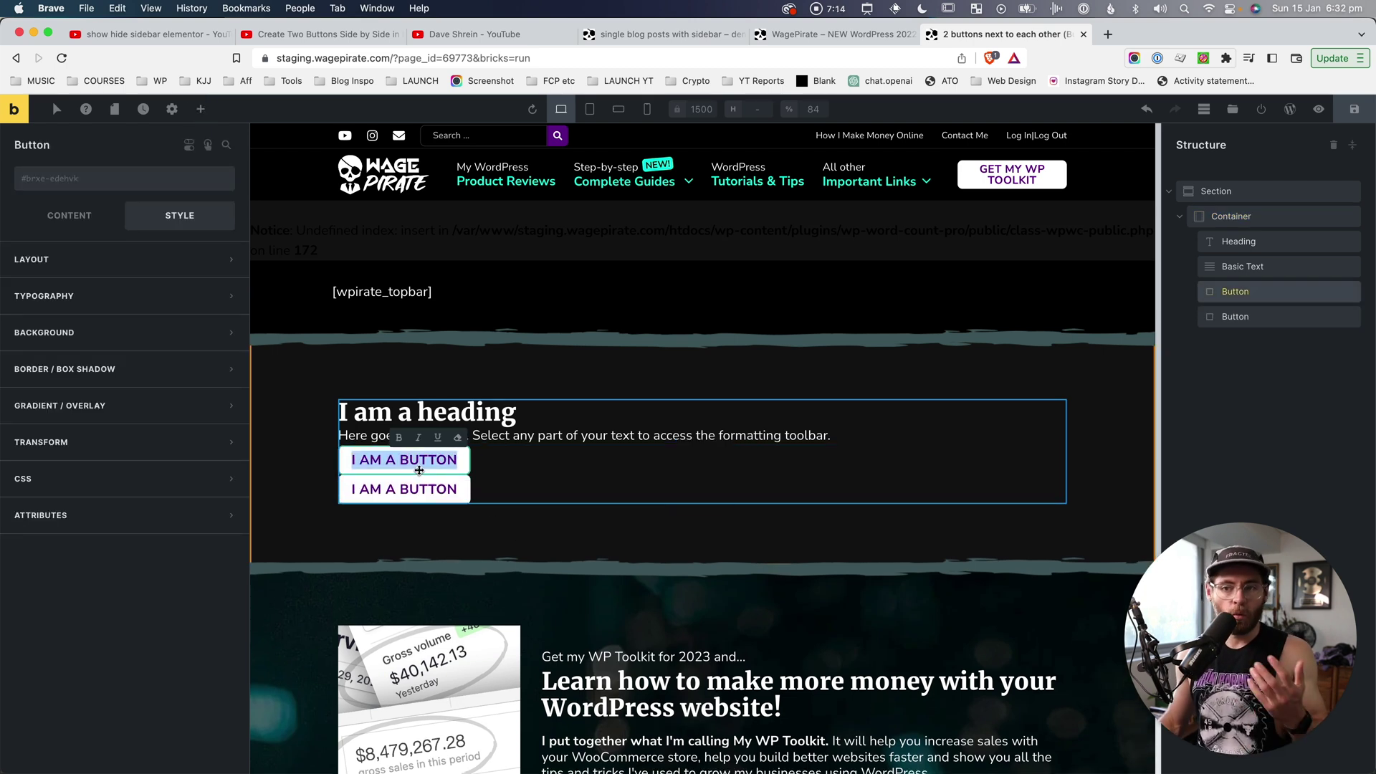
# Step: Label the first button ON SALE and the second LATEST PRODUCTS
pyautogui.write('ON SALE')
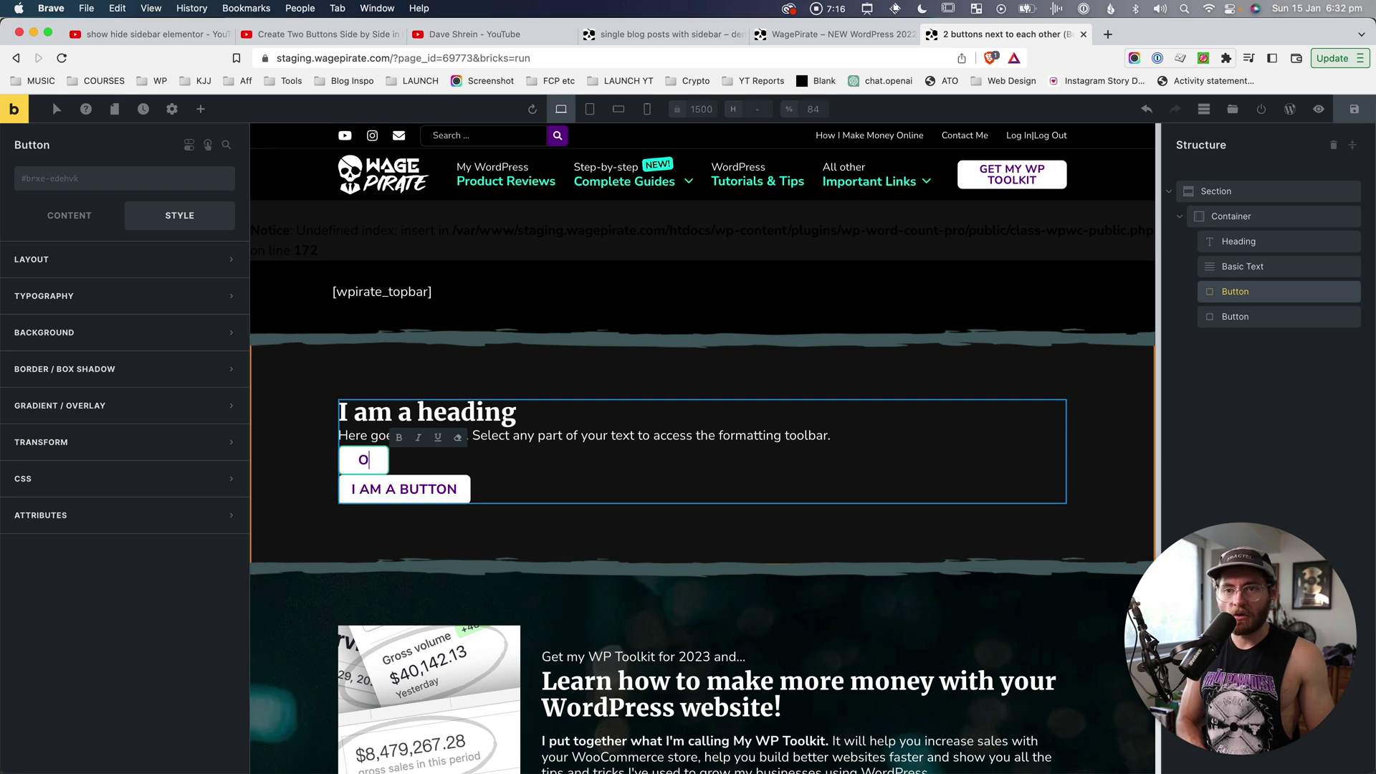
pyautogui.click(413, 489)
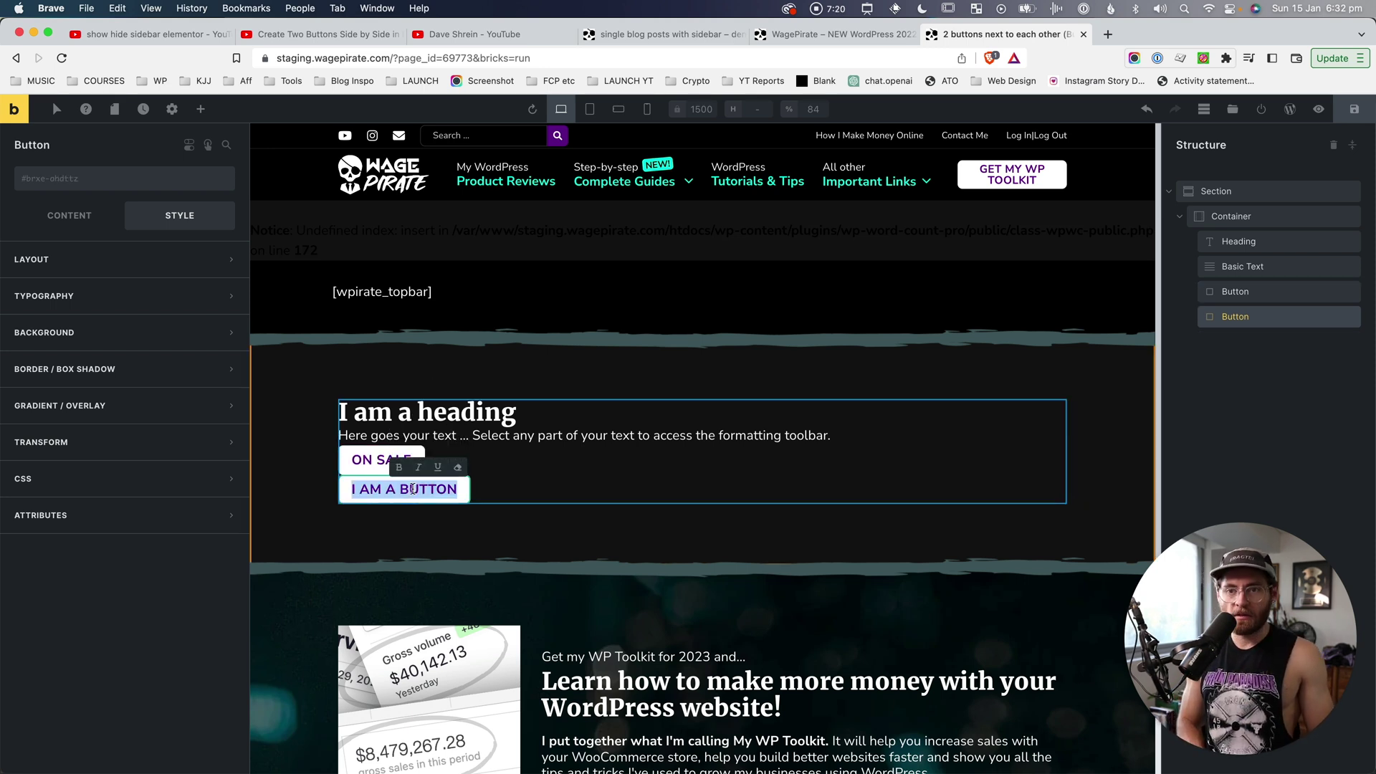
pyautogui.write('LATEST PRODUCTS')
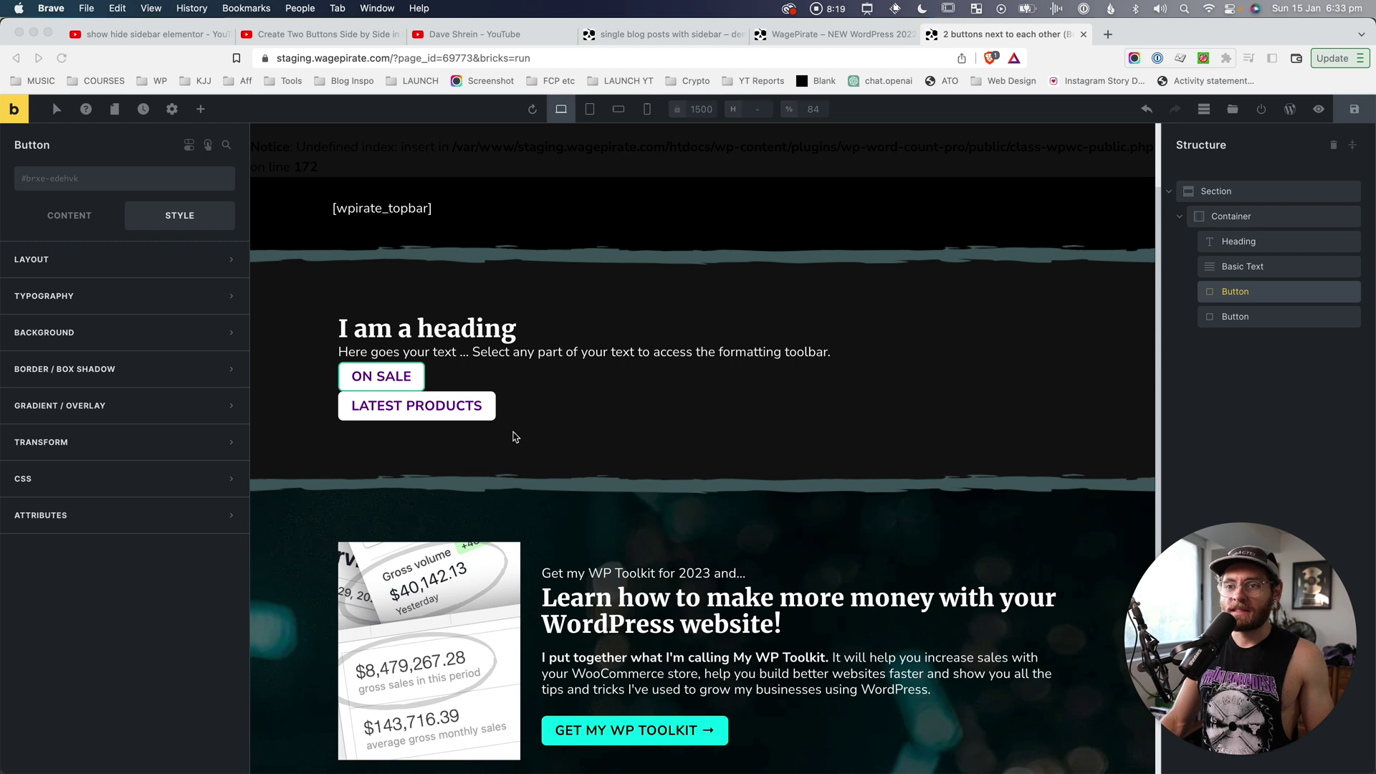
# Step: Wrap the first button in a Block, move the second button into it, and select the Block
pyautogui.rightClick(1238, 297)
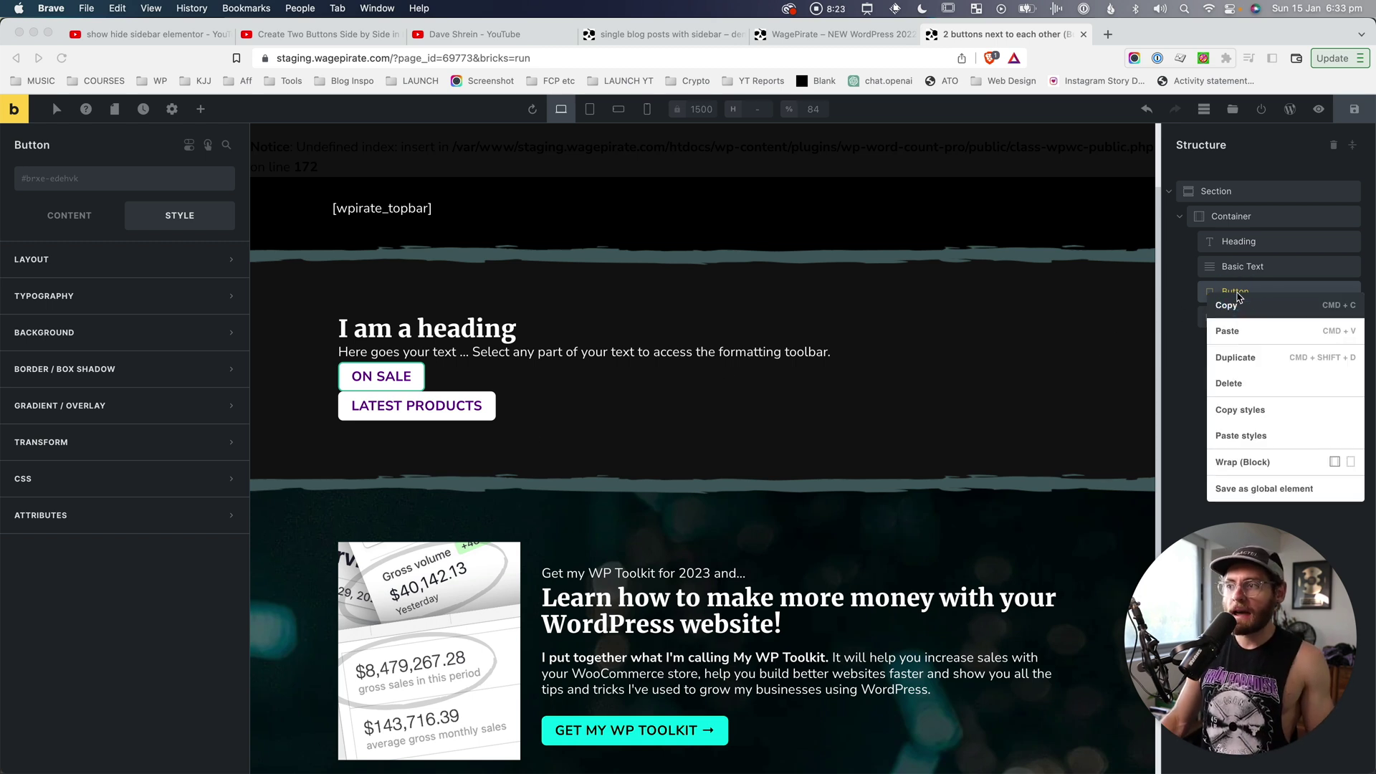
pyautogui.click(1236, 462)
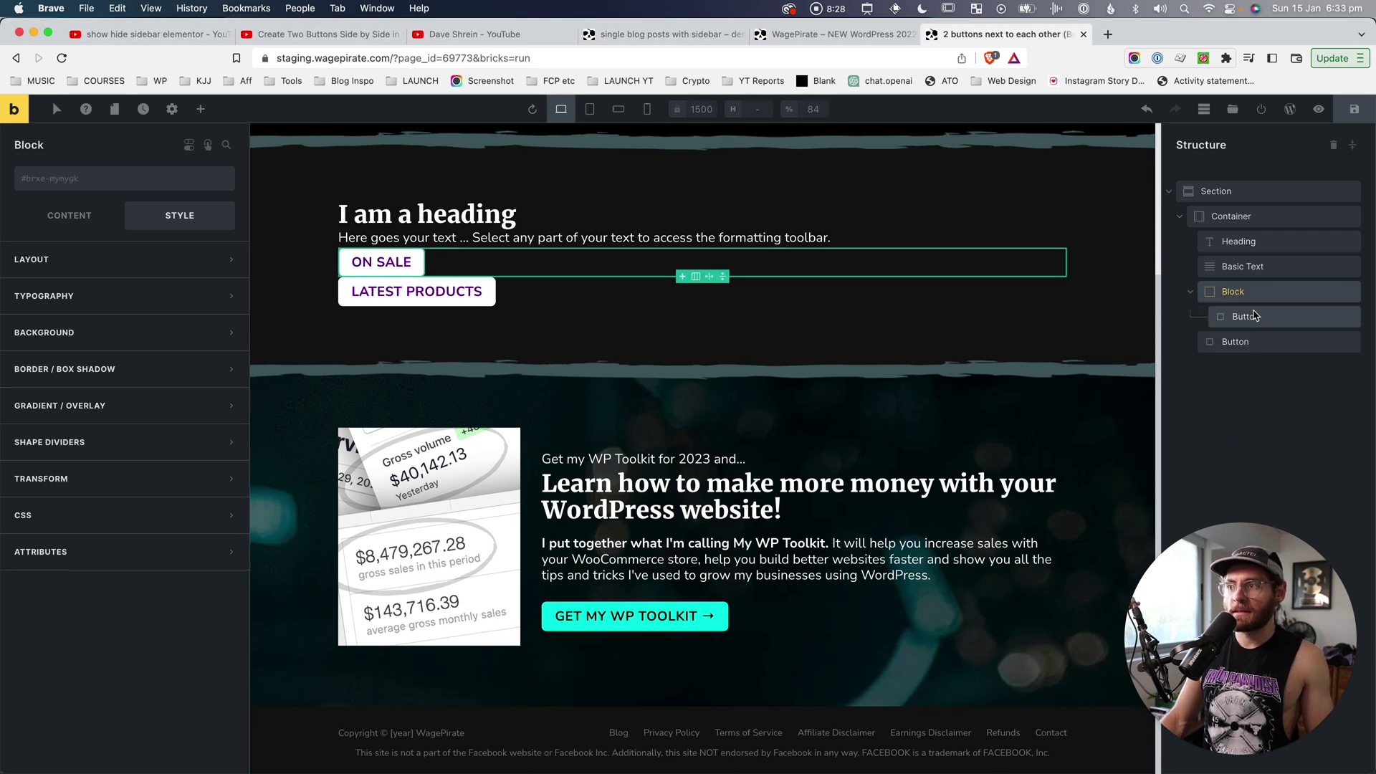
pyautogui.click(1236, 343)
pyautogui.moveTo(1237, 349); pyautogui.dragTo(1244, 333)
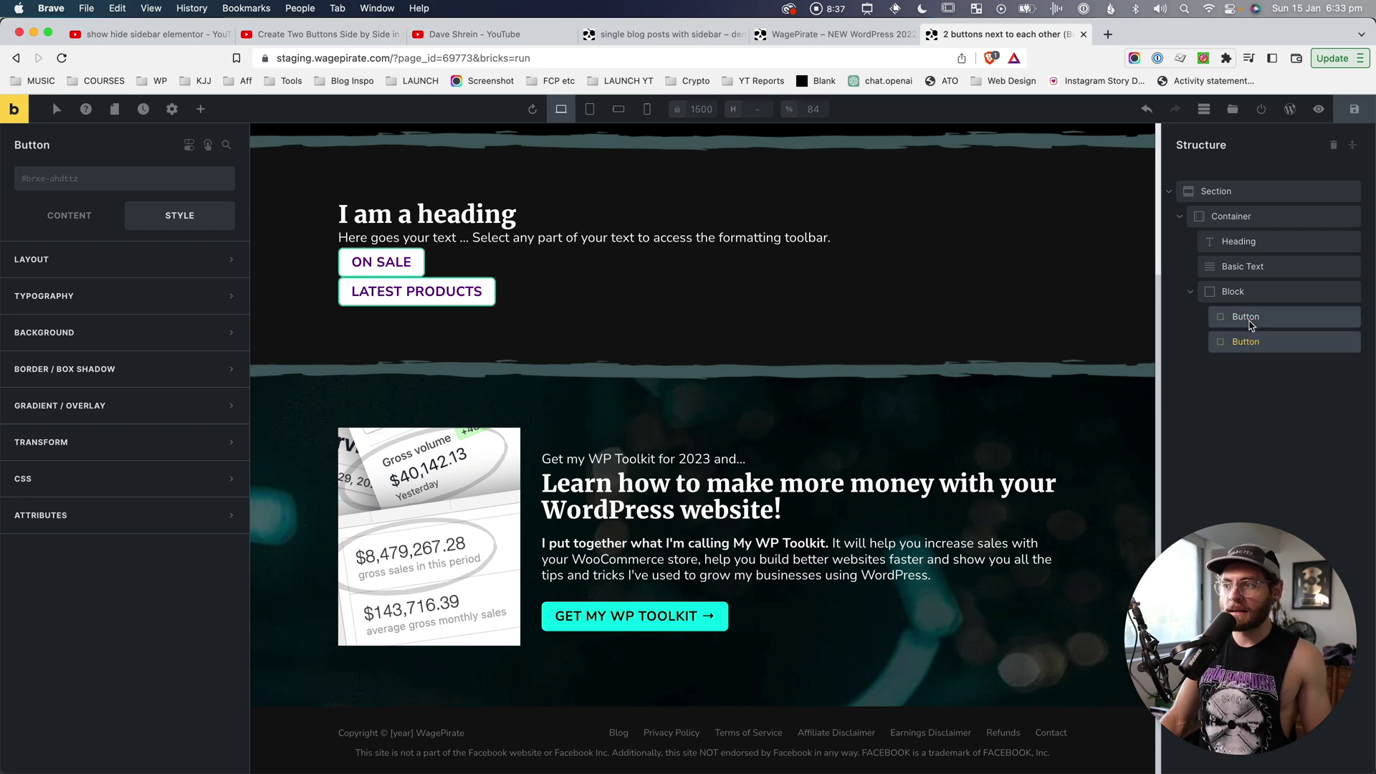
pyautogui.click(1246, 293)
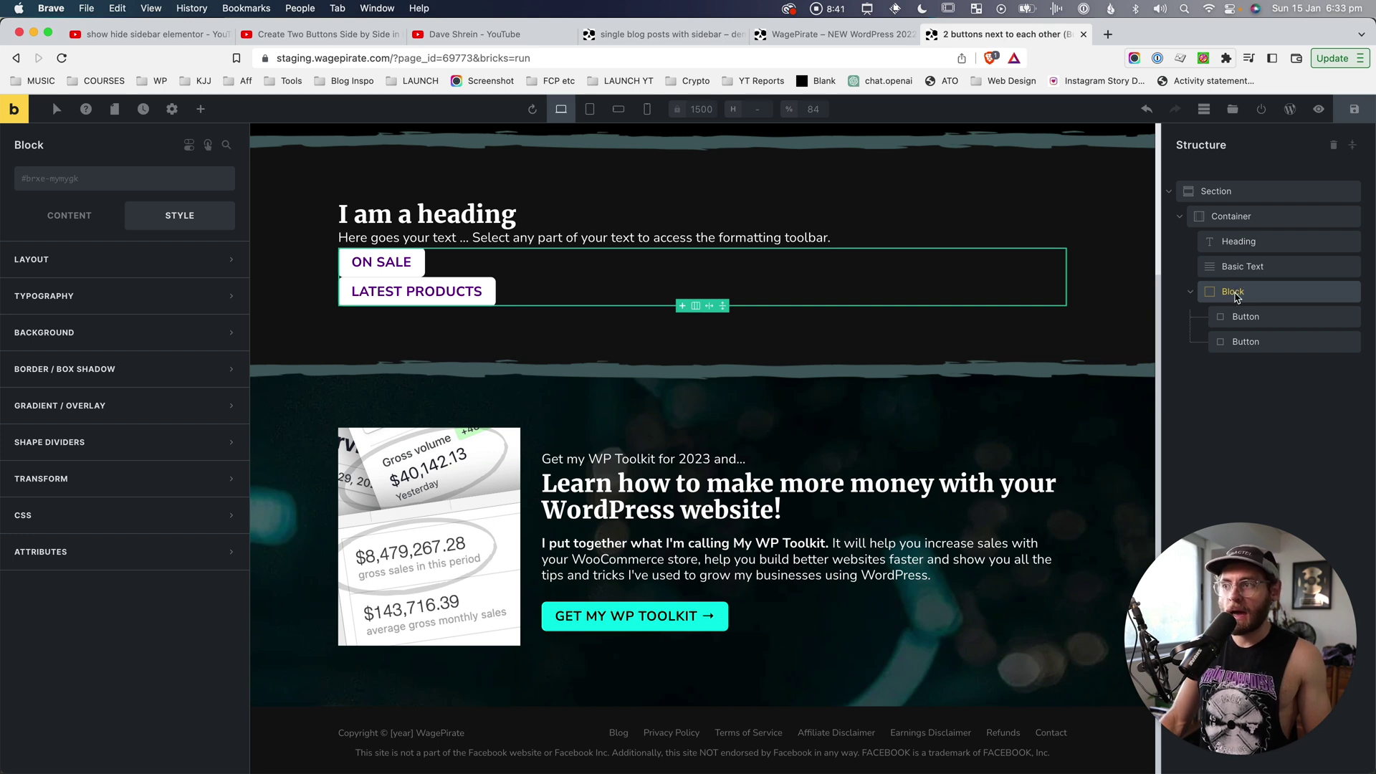
pyautogui.click(79, 218)
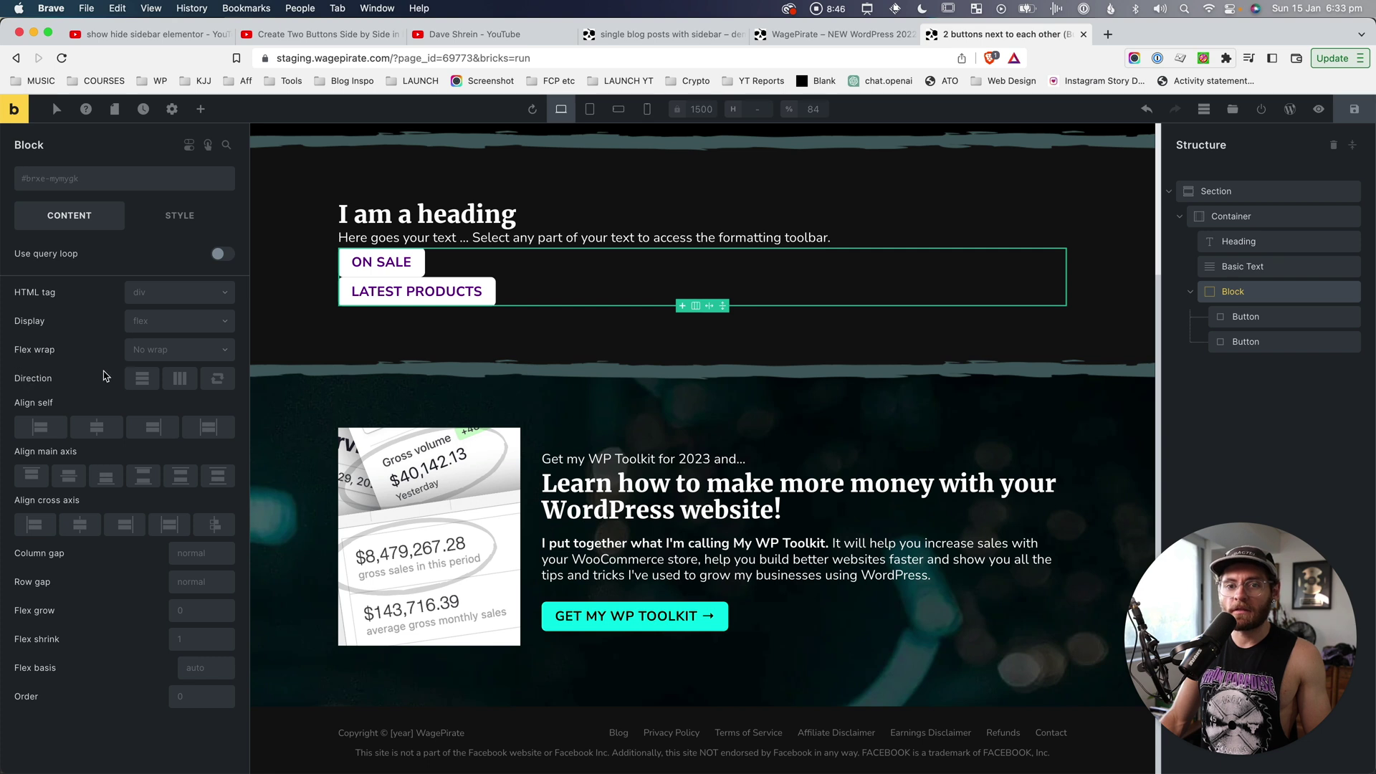
# Step: Set the Block to row direction with a 2rem column gap and centred main axis
pyautogui.click(183, 378)
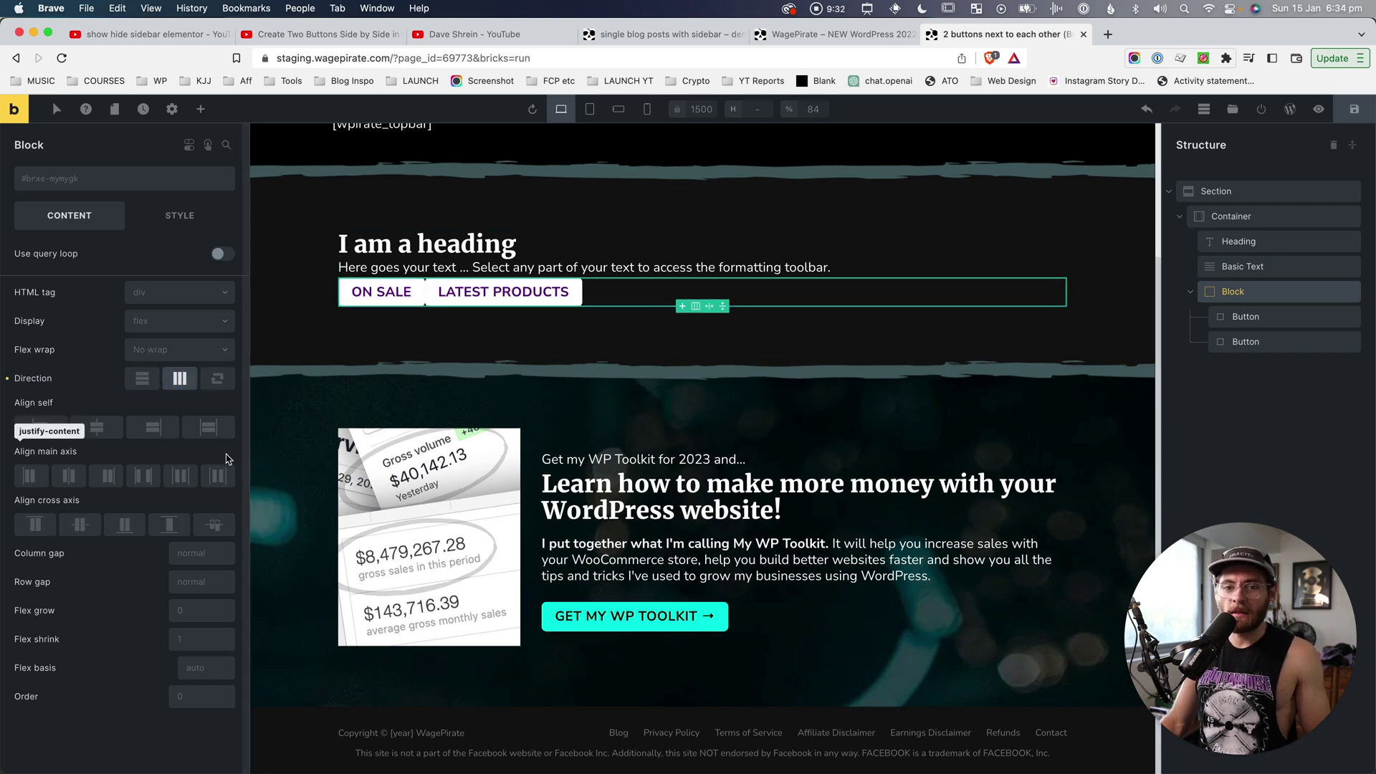
pyautogui.click(185, 550)
pyautogui.write('2re')
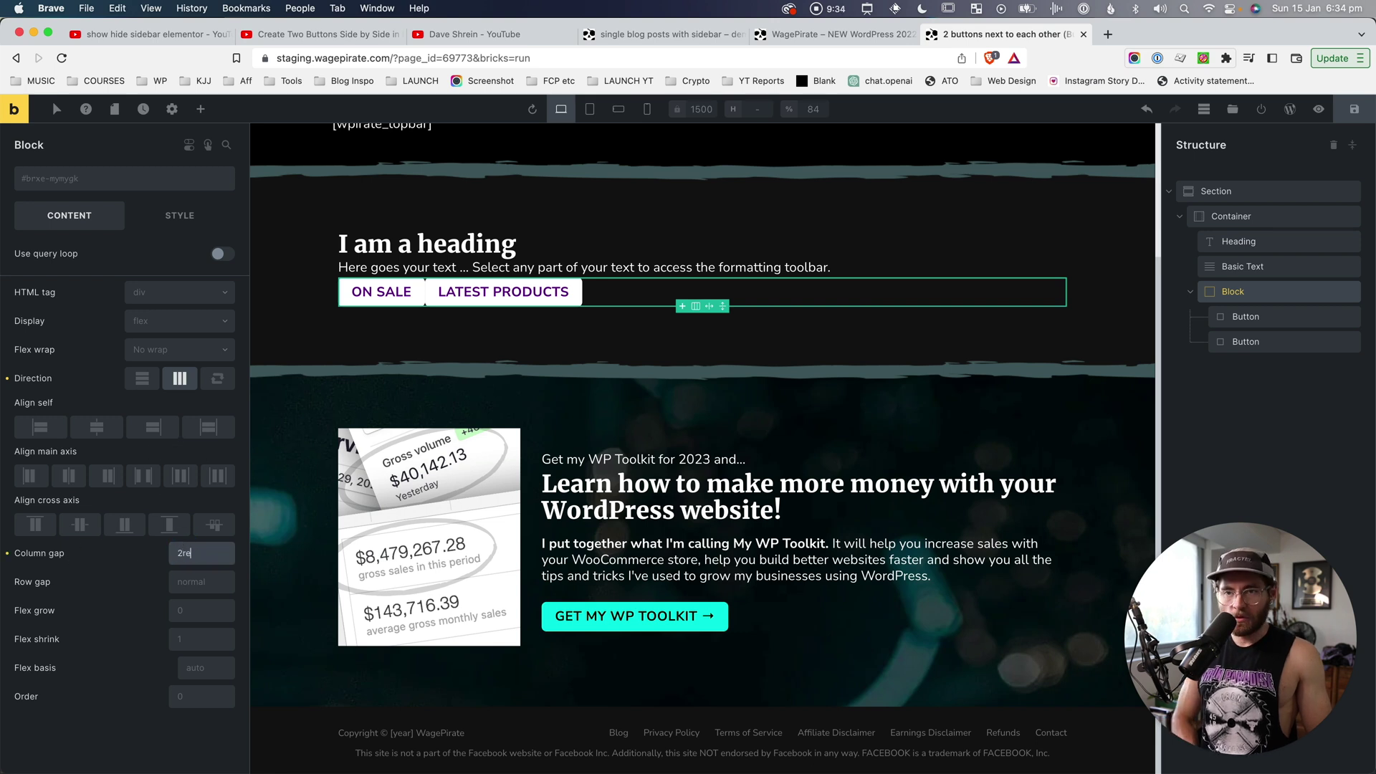
pyautogui.write('m')
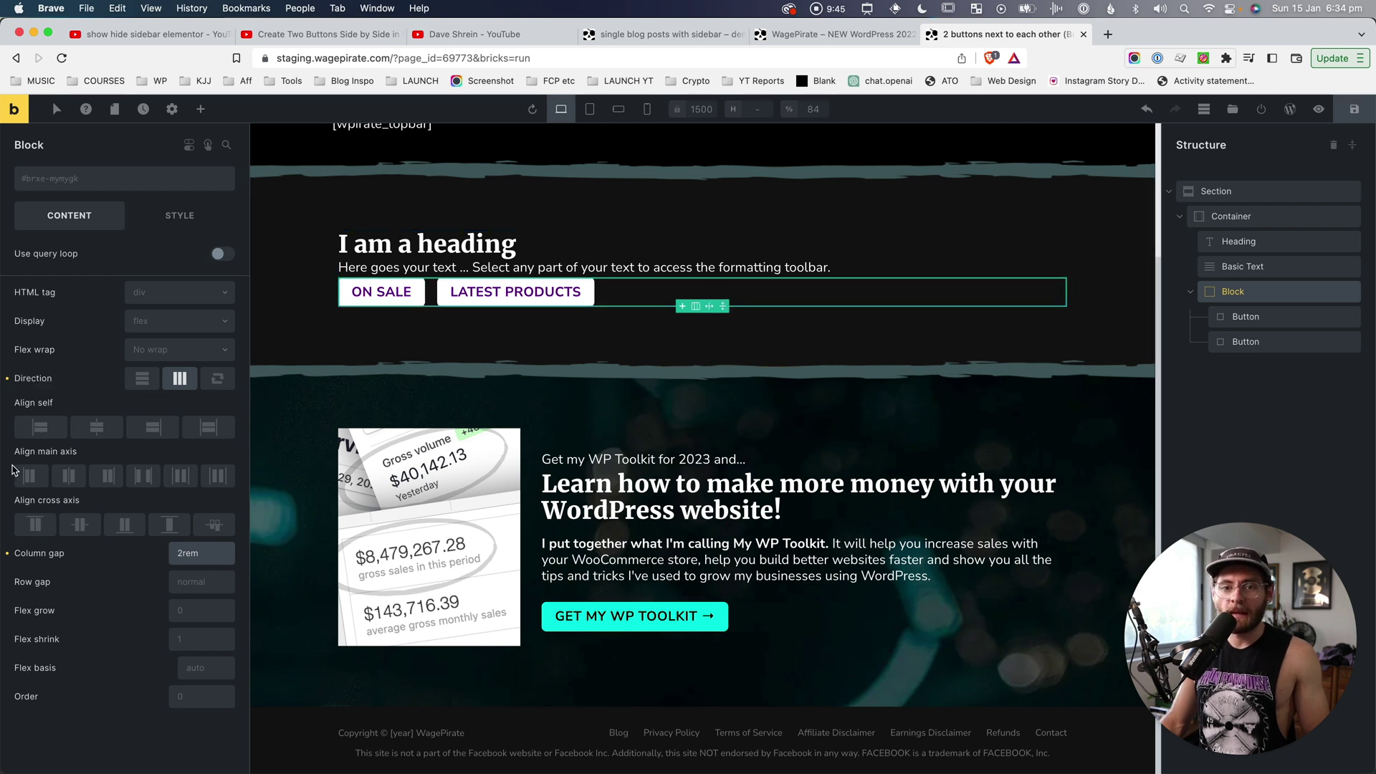
pyautogui.click(70, 477)
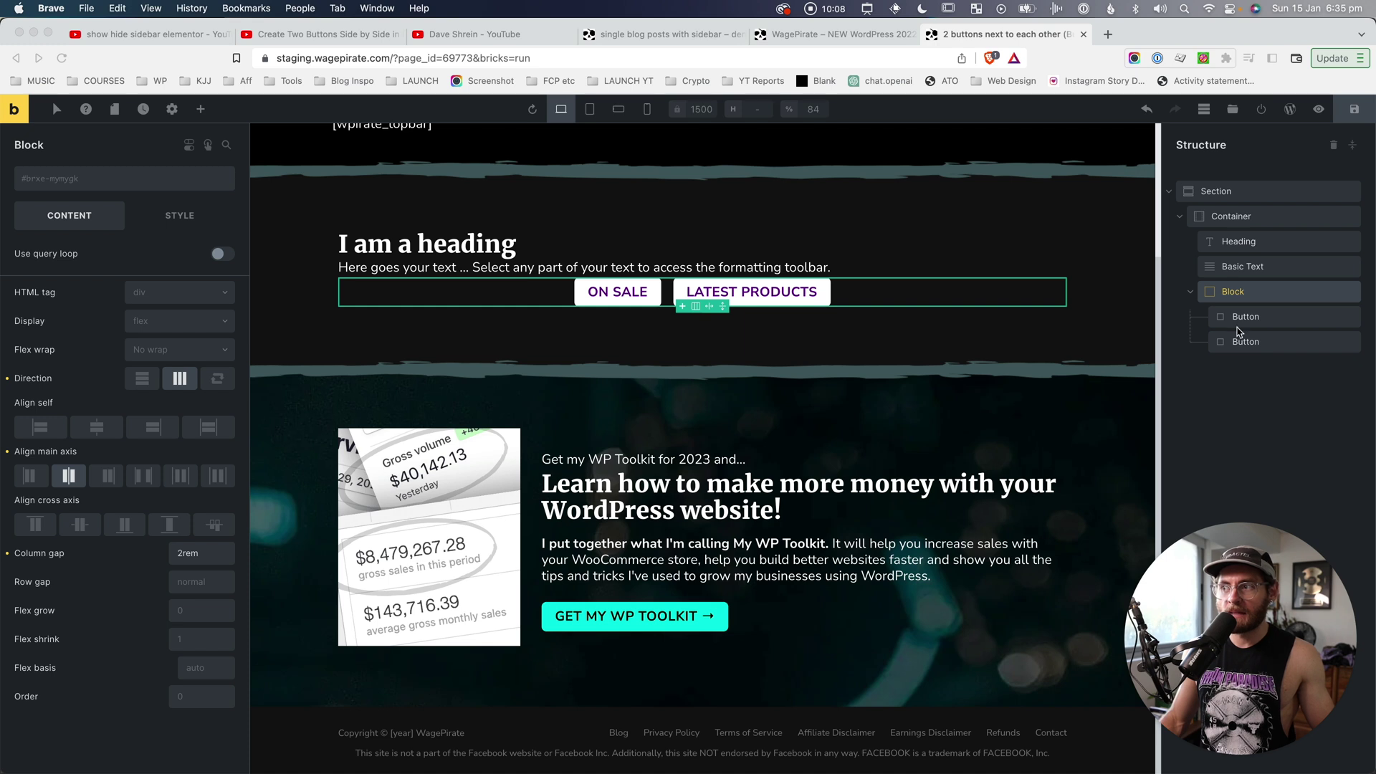
# Step: Copy the LATEST PRODUCTS button
pyautogui.click(1227, 298)
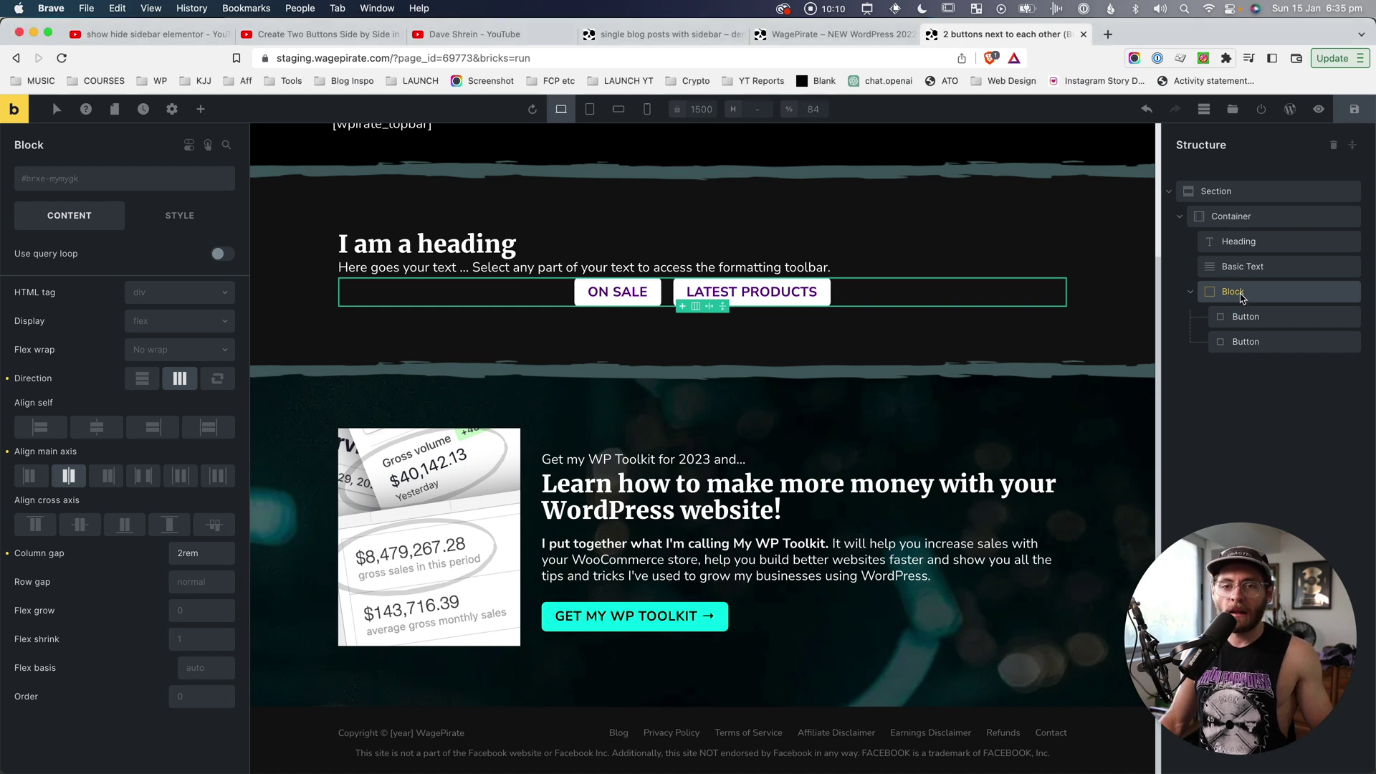
pyautogui.click(1245, 342)
pyautogui.press('super+c')
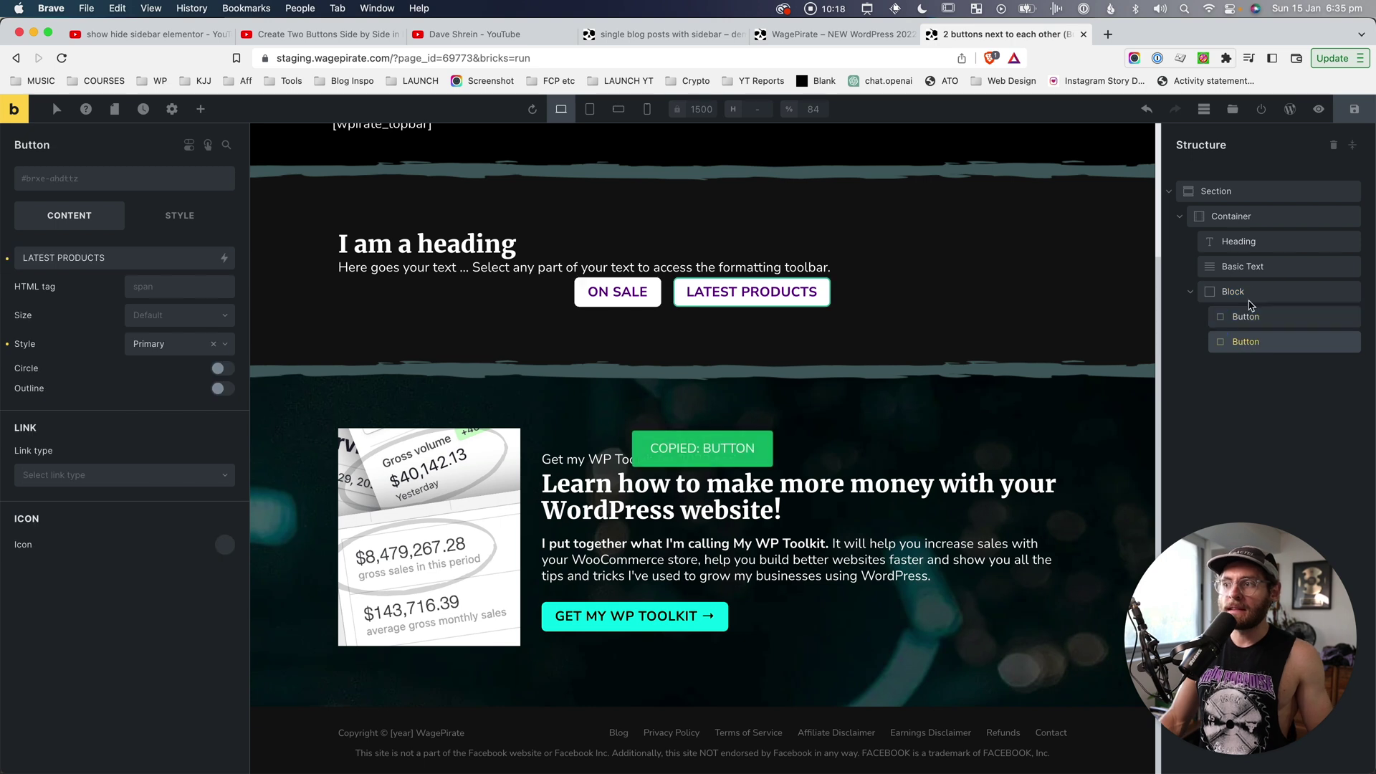
# Step: Paste two copies of the LATEST PRODUCTS button into the Container
pyautogui.click(1231, 218)
pyautogui.press('super+v')
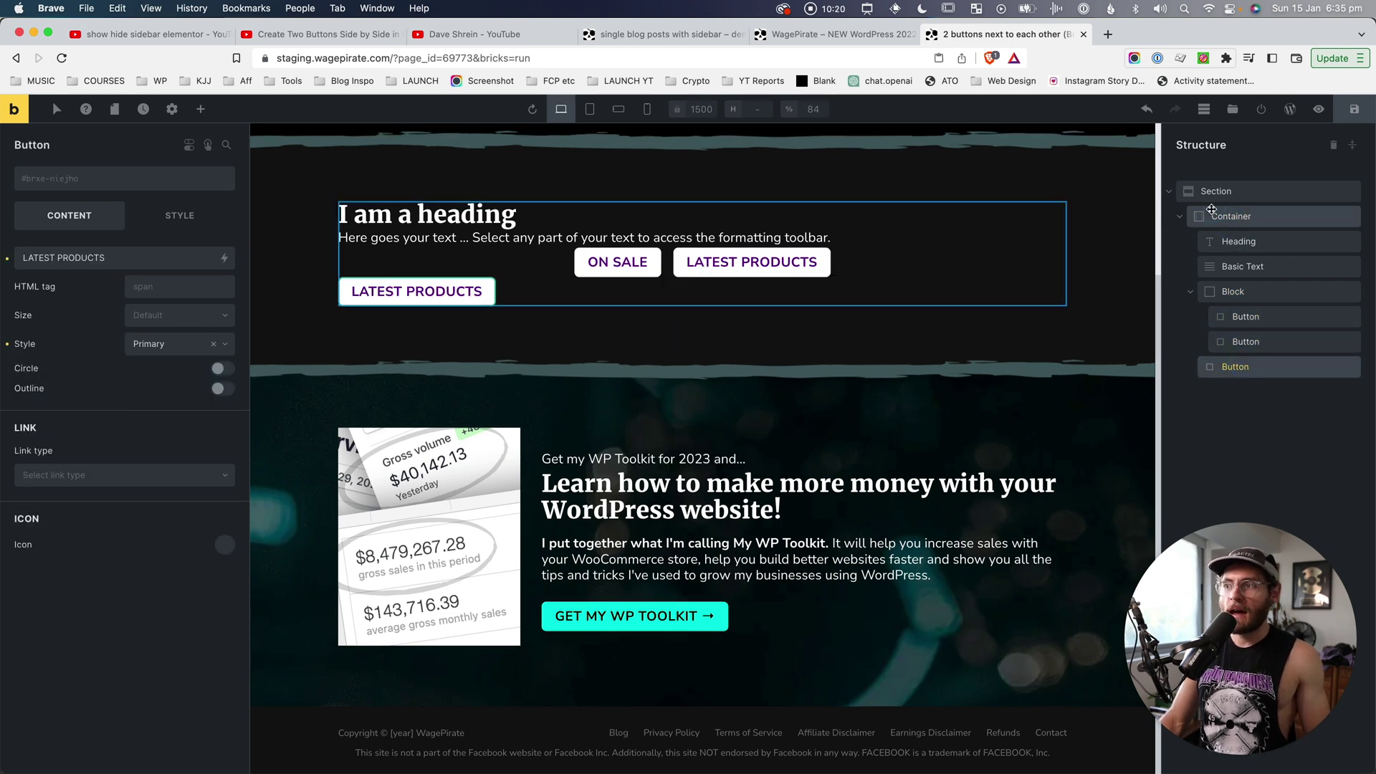
pyautogui.click(1211, 213)
pyautogui.press('super+v')
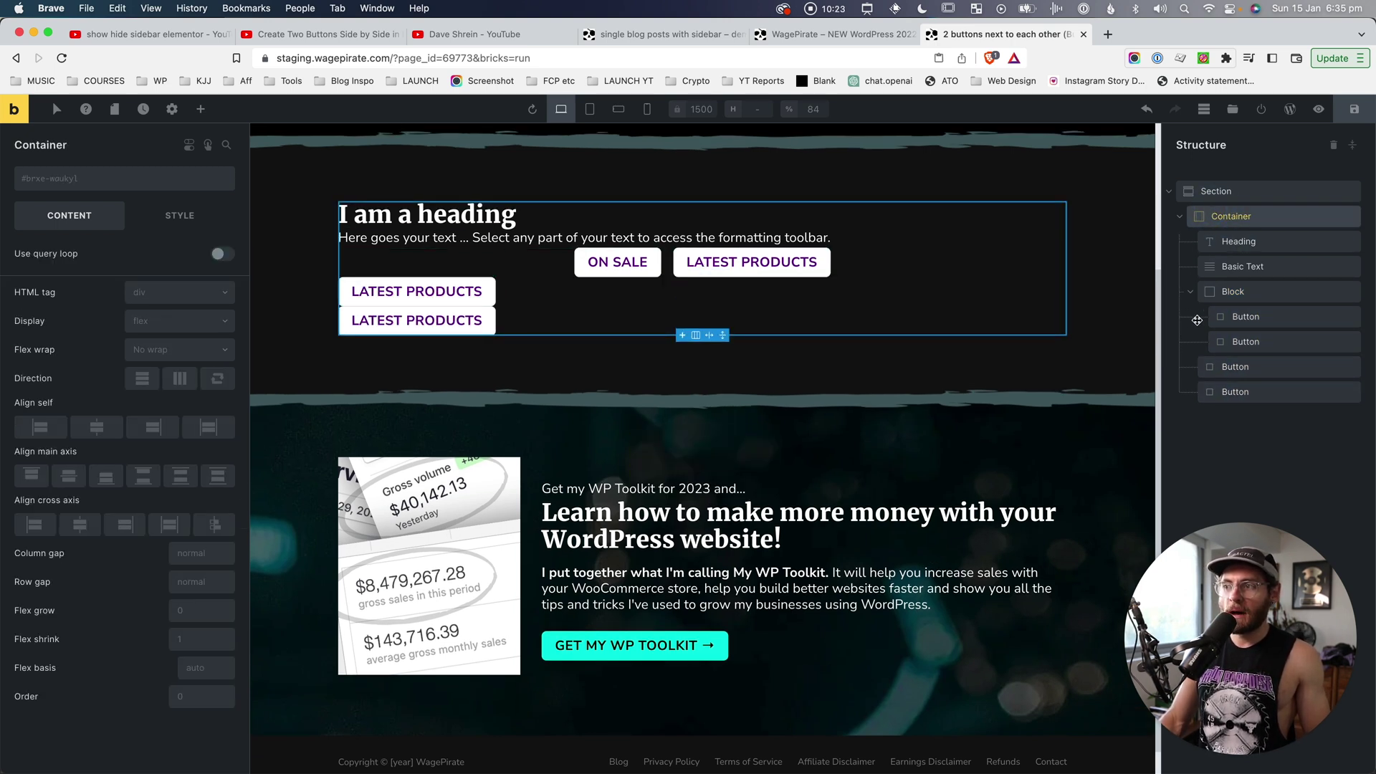
# Step: Move a pasted button above the Block in the Structure panel
pyautogui.click(1190, 291)
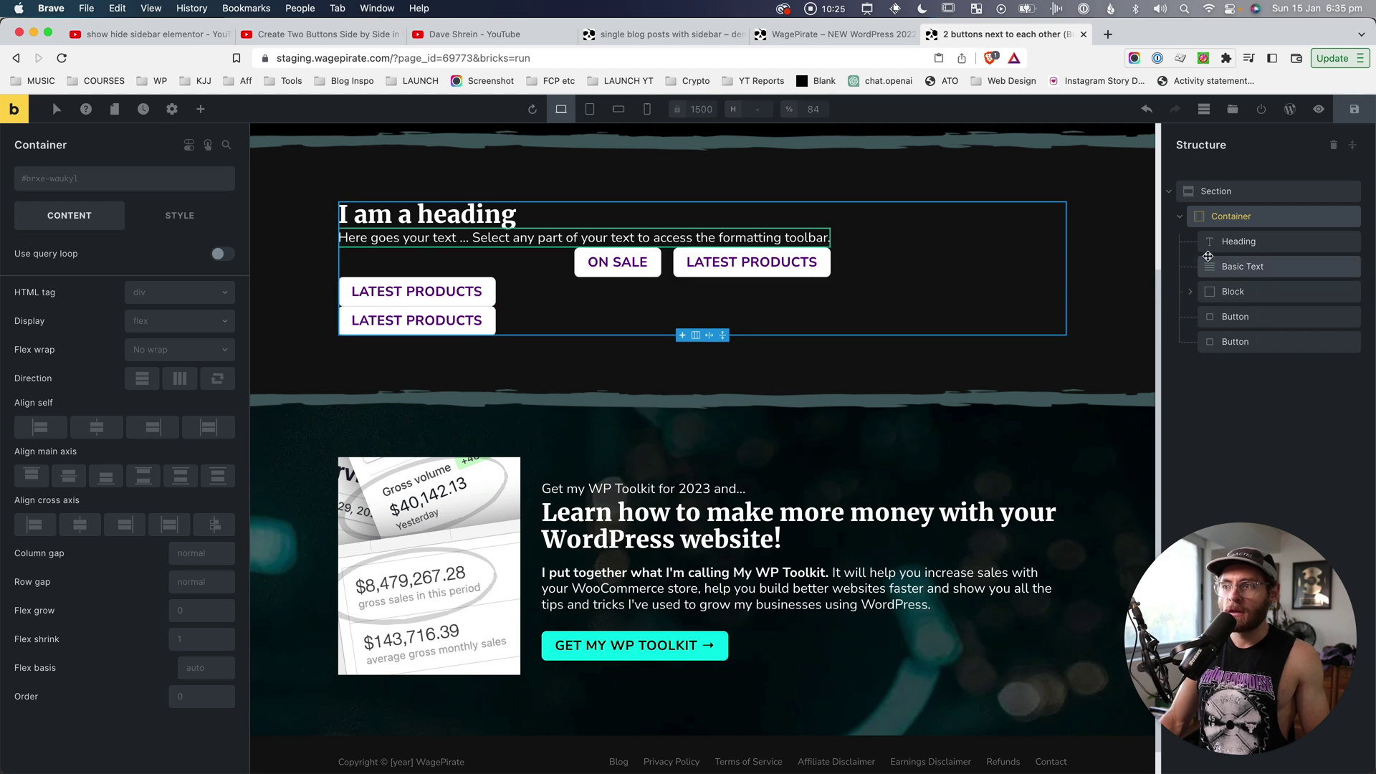
pyautogui.click(1219, 219)
pyautogui.click(1233, 242)
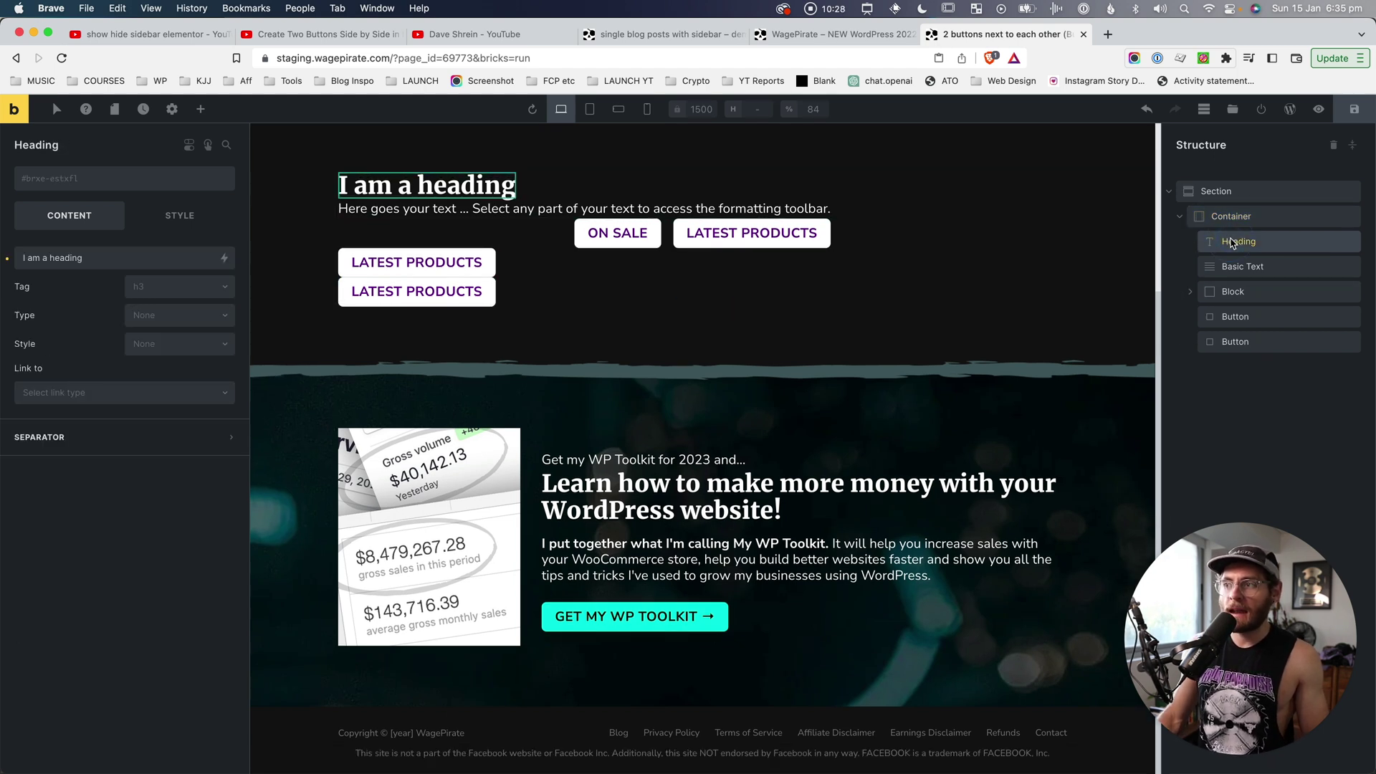
pyautogui.click(1236, 268)
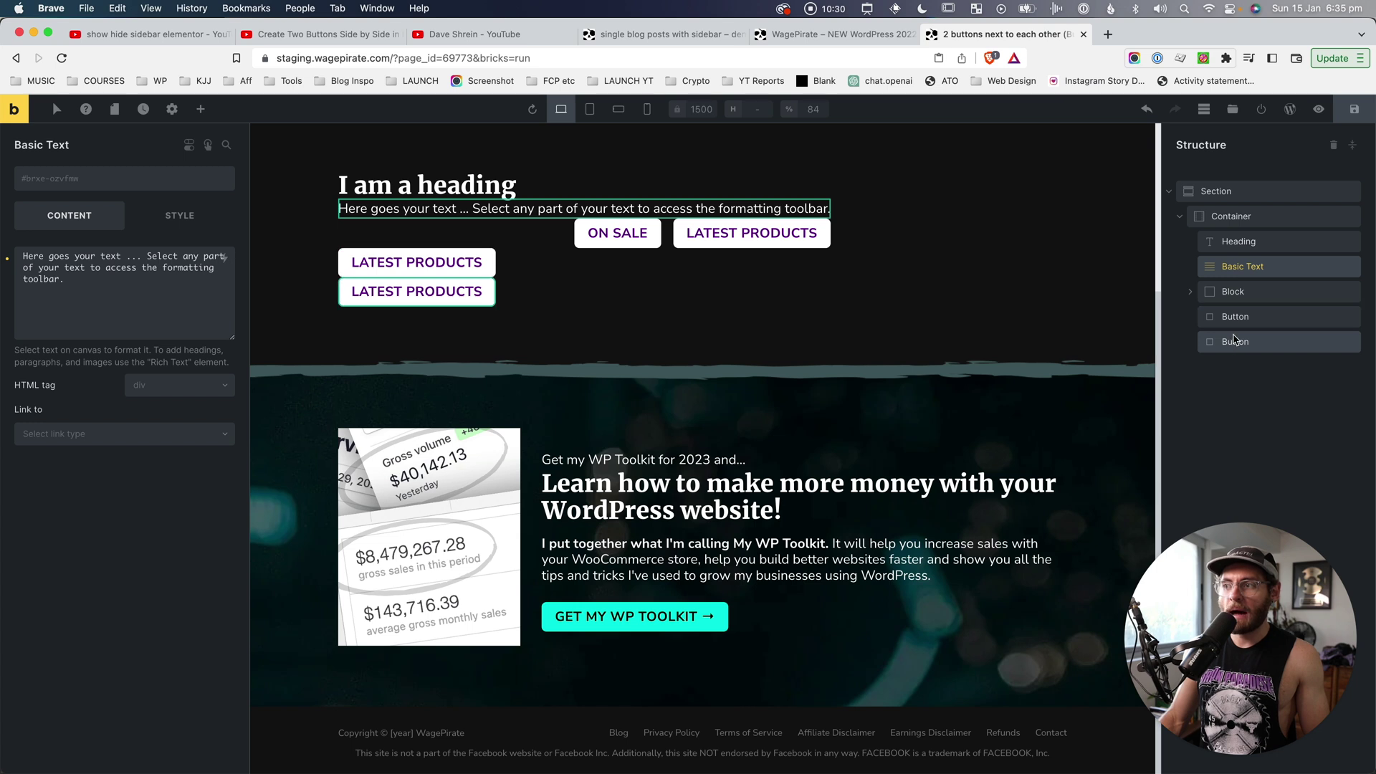
pyautogui.moveTo(1234, 326)
pyautogui.mouseDown()
pyautogui.moveTo(1235, 298)
pyautogui.moveTo(1238, 341)
pyautogui.moveTo(1229, 312)
pyautogui.mouseUp()
pyautogui.moveTo(1228, 312); pyautogui.dragTo(1229, 313)
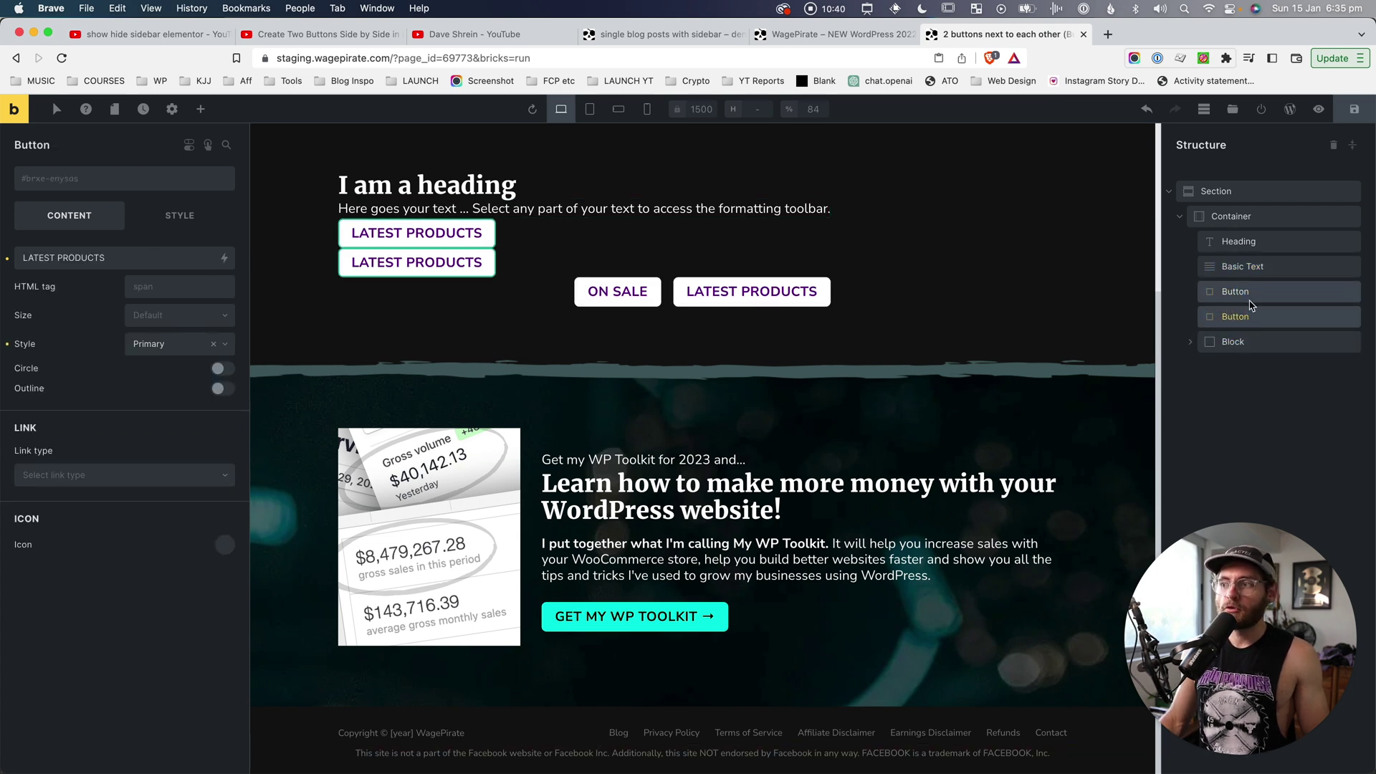
pyautogui.click(1190, 342)
pyautogui.click(1248, 344)
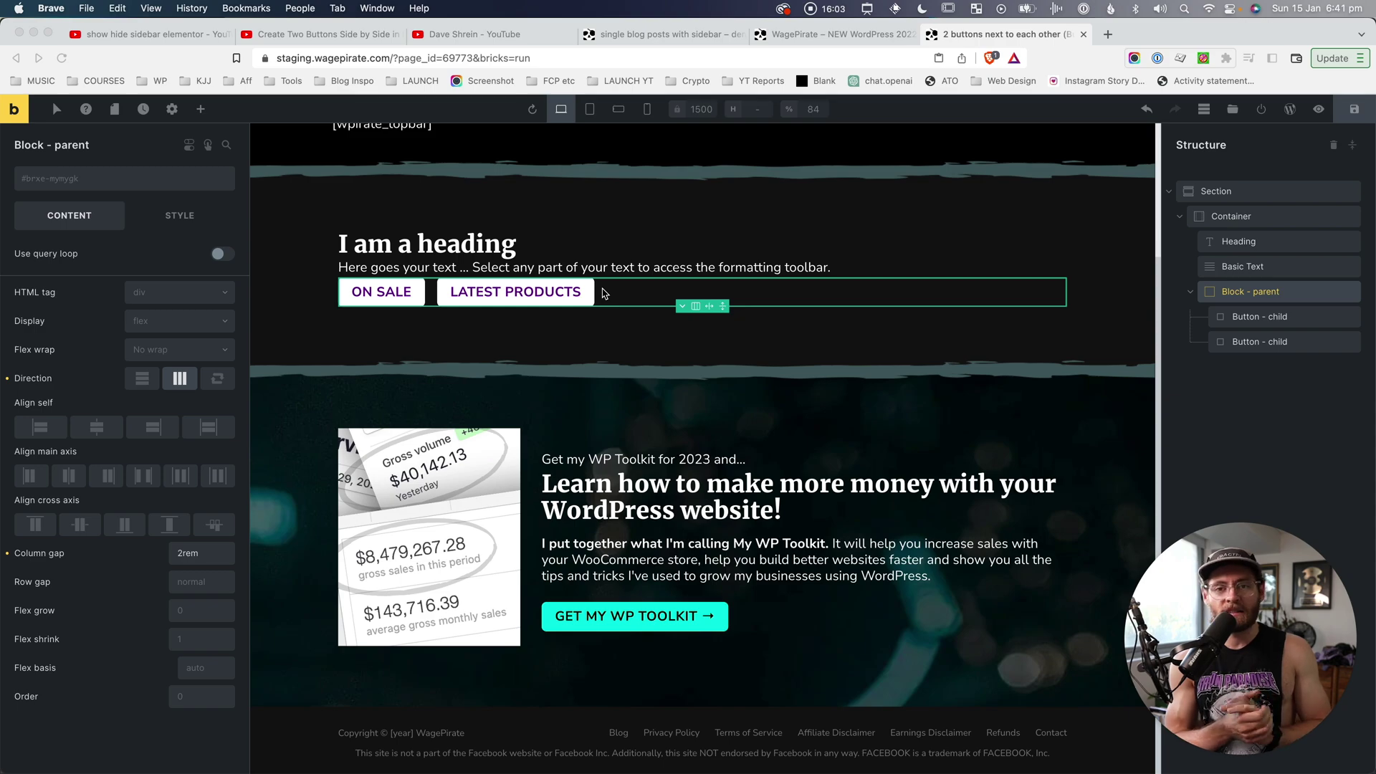
# Step: Review Block - parent and its ON SALE and LATEST PRODUCTS child buttons in Structure
pyautogui.click(1255, 319)
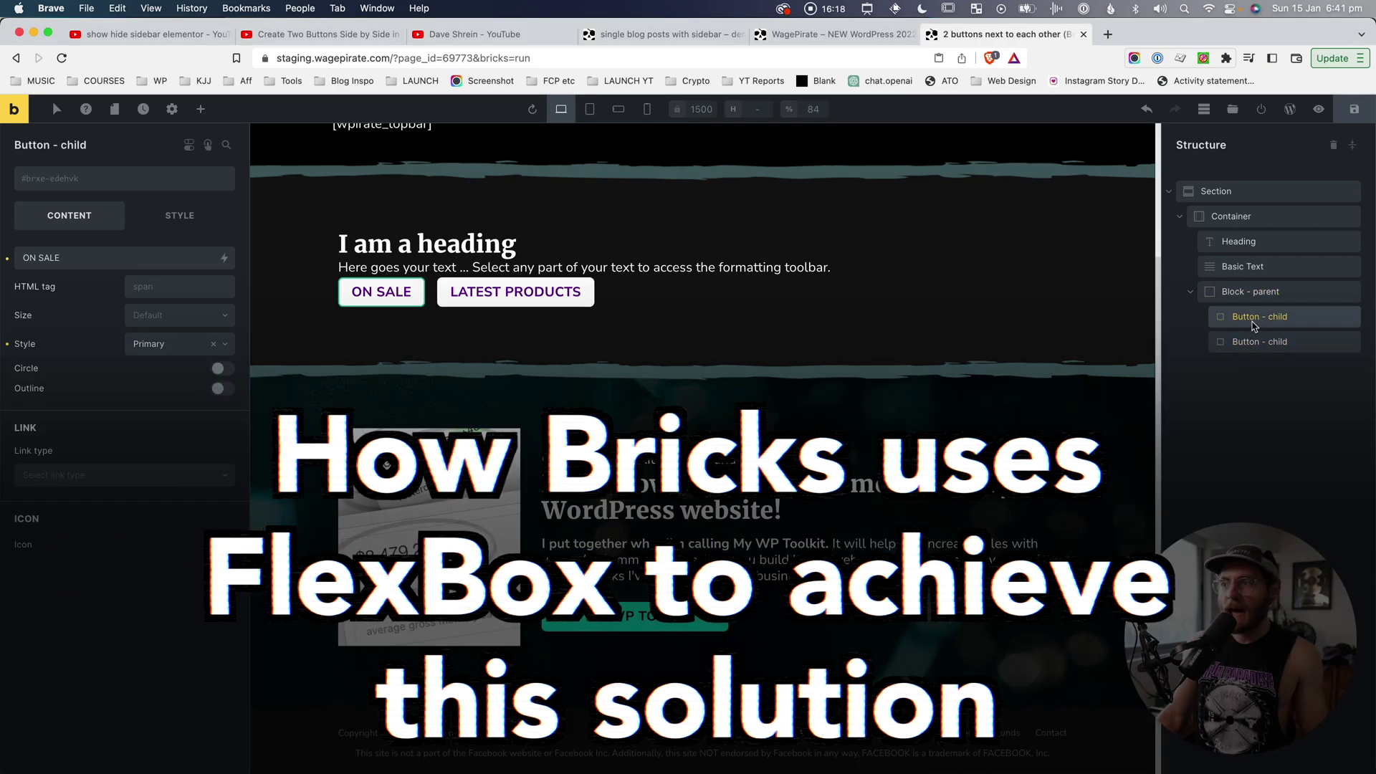
pyautogui.click(1242, 295)
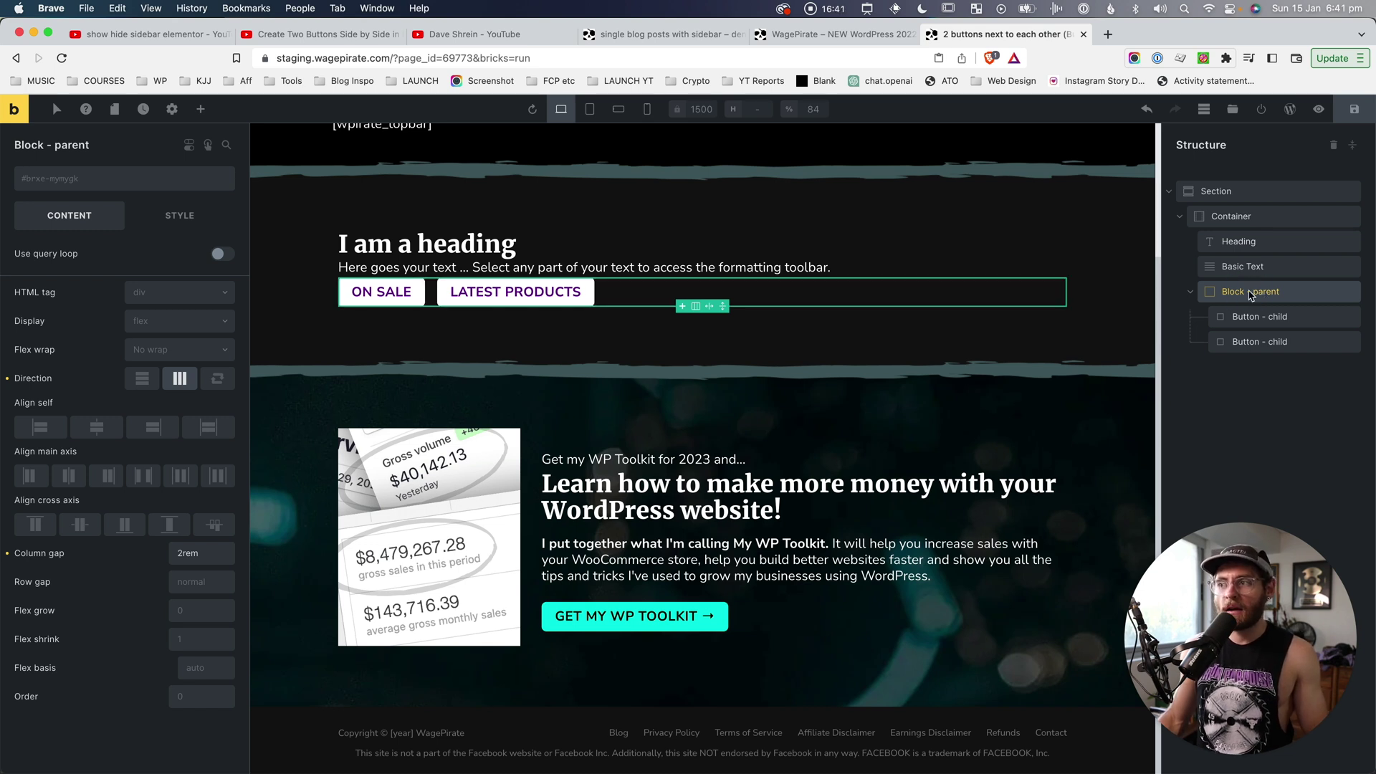
pyautogui.click(1265, 317)
pyautogui.click(1282, 342)
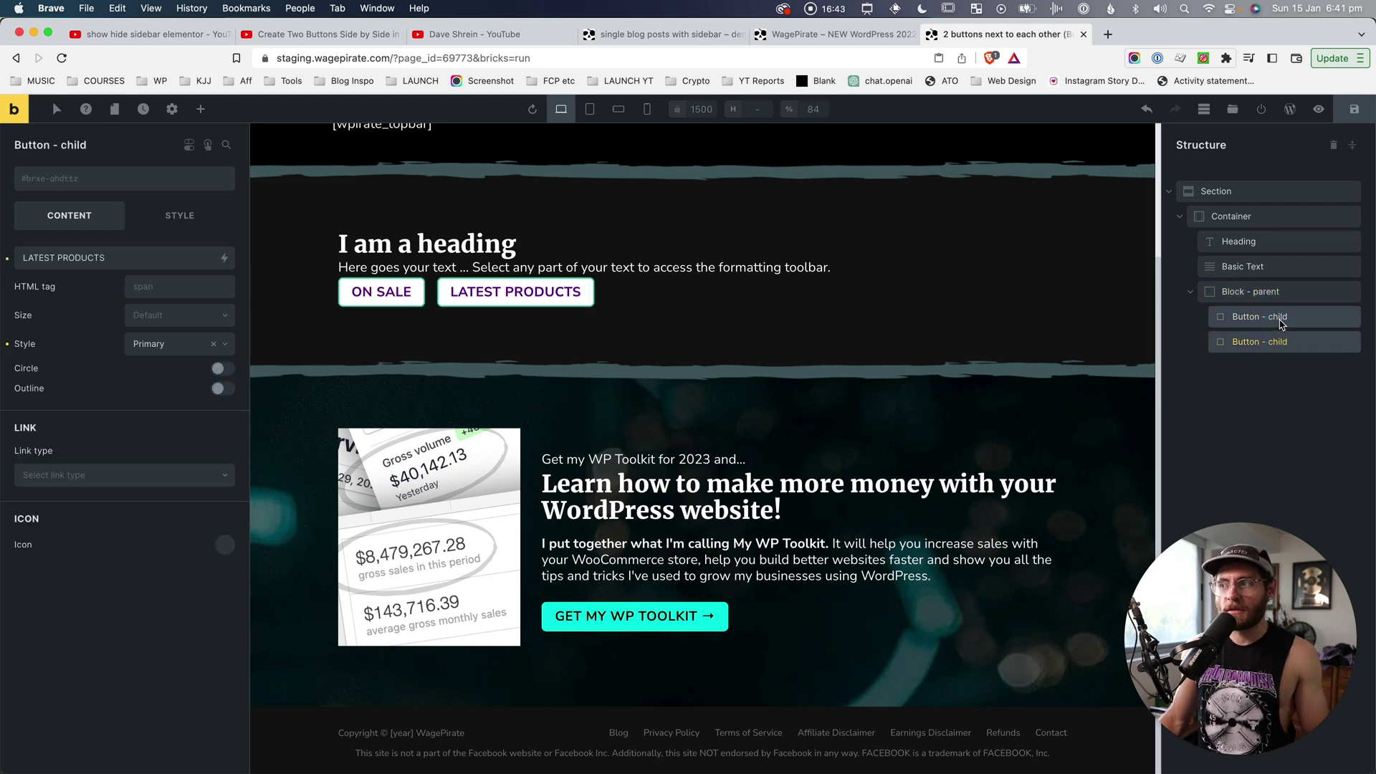
pyautogui.click(1234, 299)
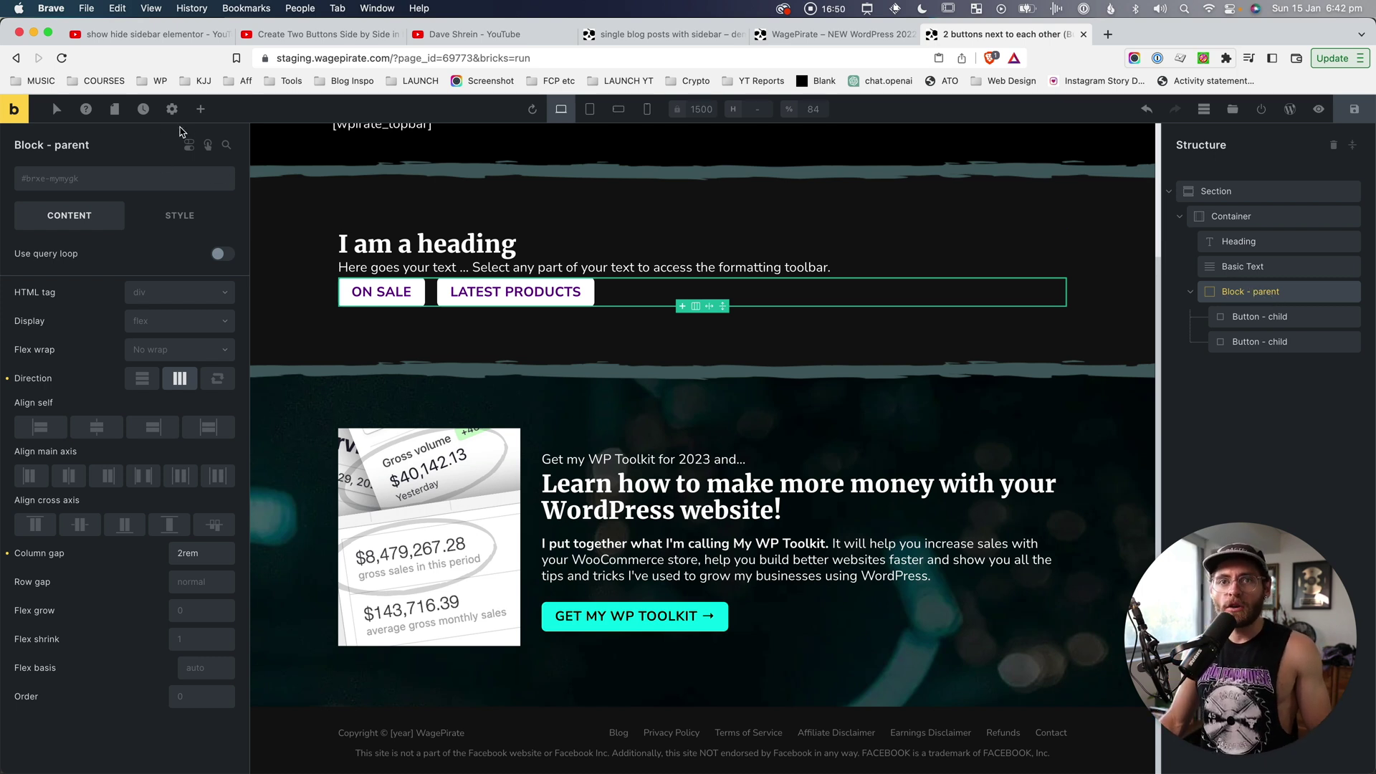
# Step: Add an empty Block inside Block - parent and check its Display setting
pyautogui.click(200, 109)
pyautogui.write('block')
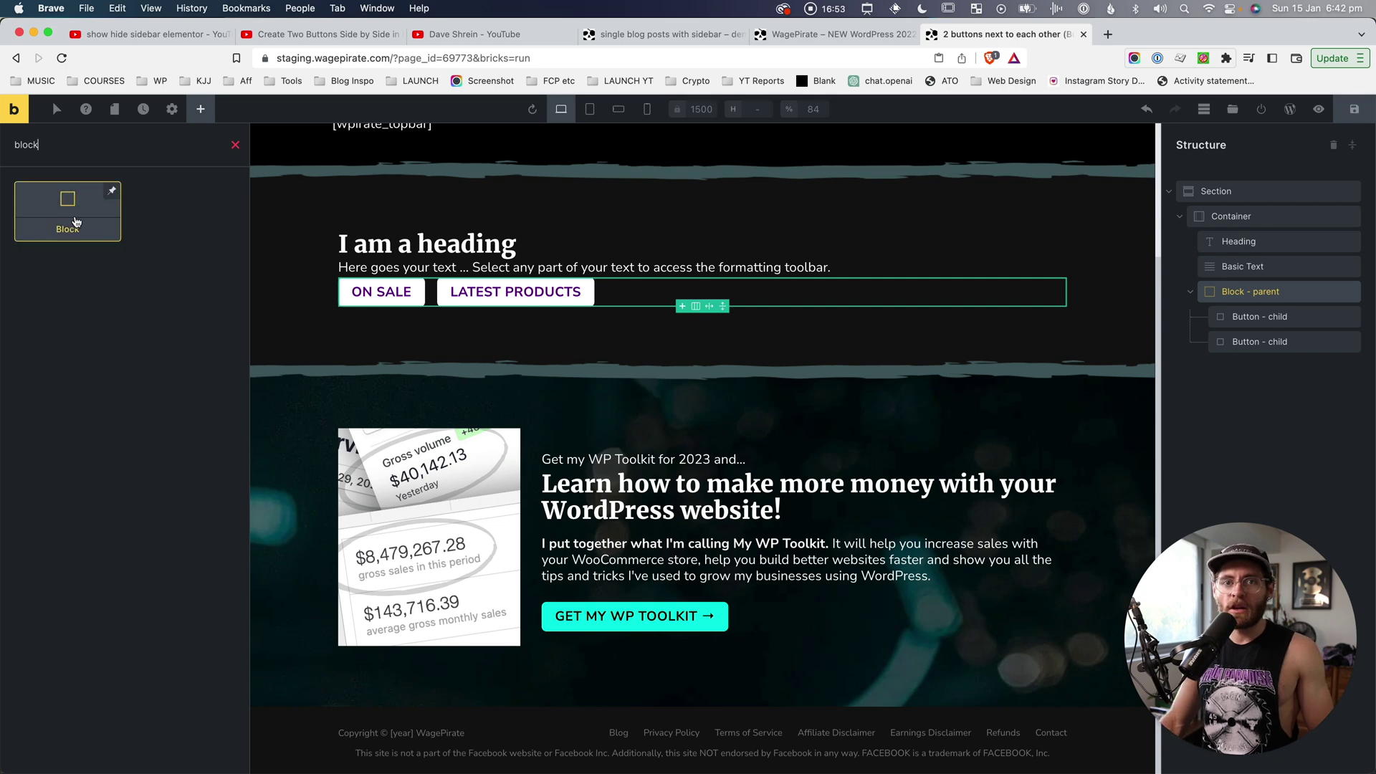
pyautogui.click(72, 220)
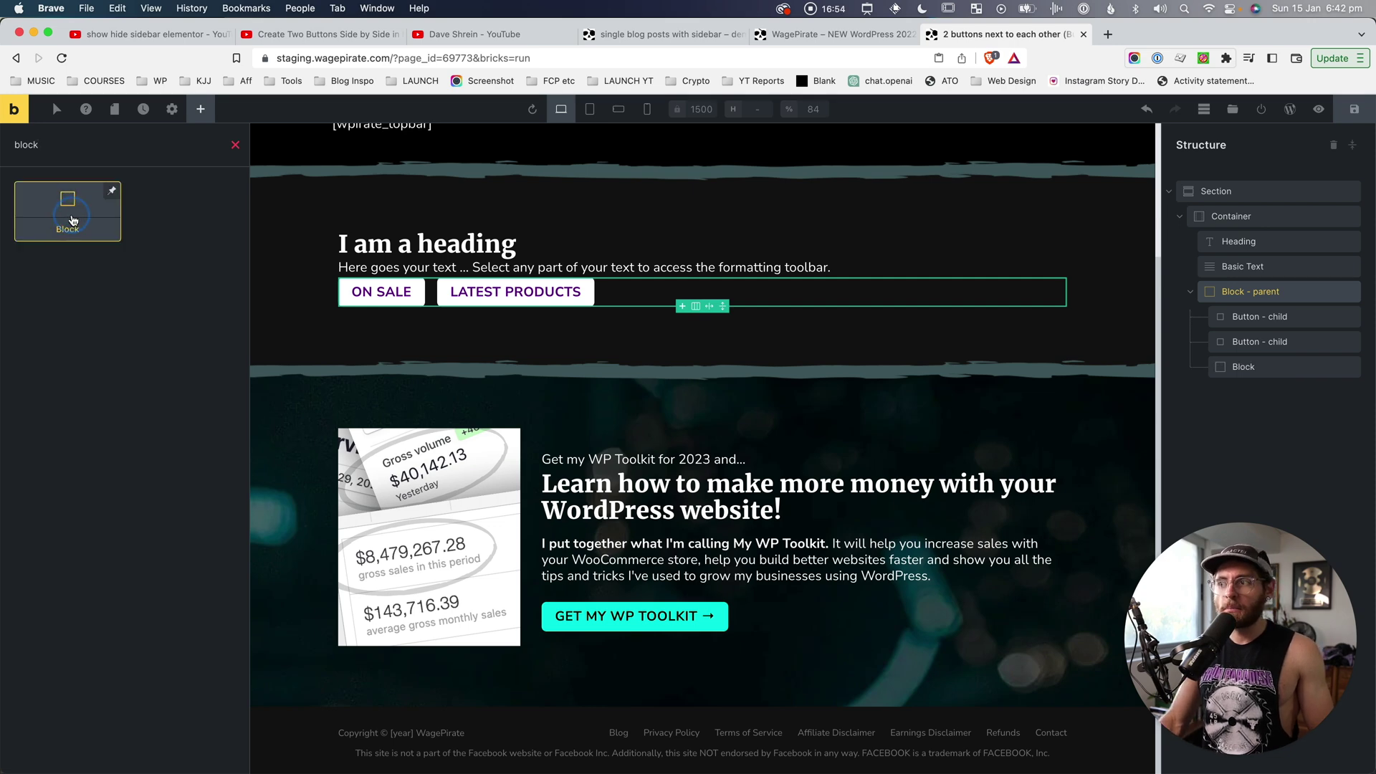
pyautogui.click(1242, 367)
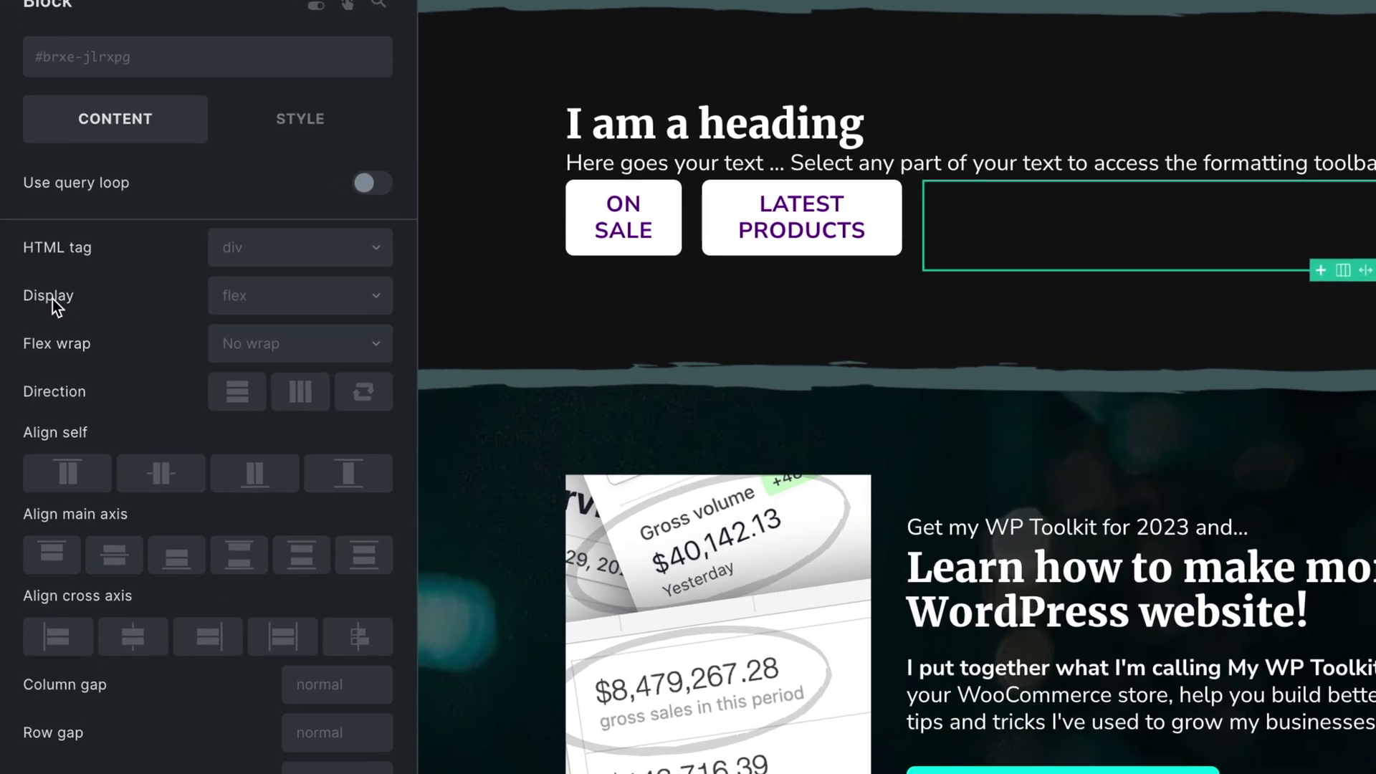
pyautogui.click(234, 310)
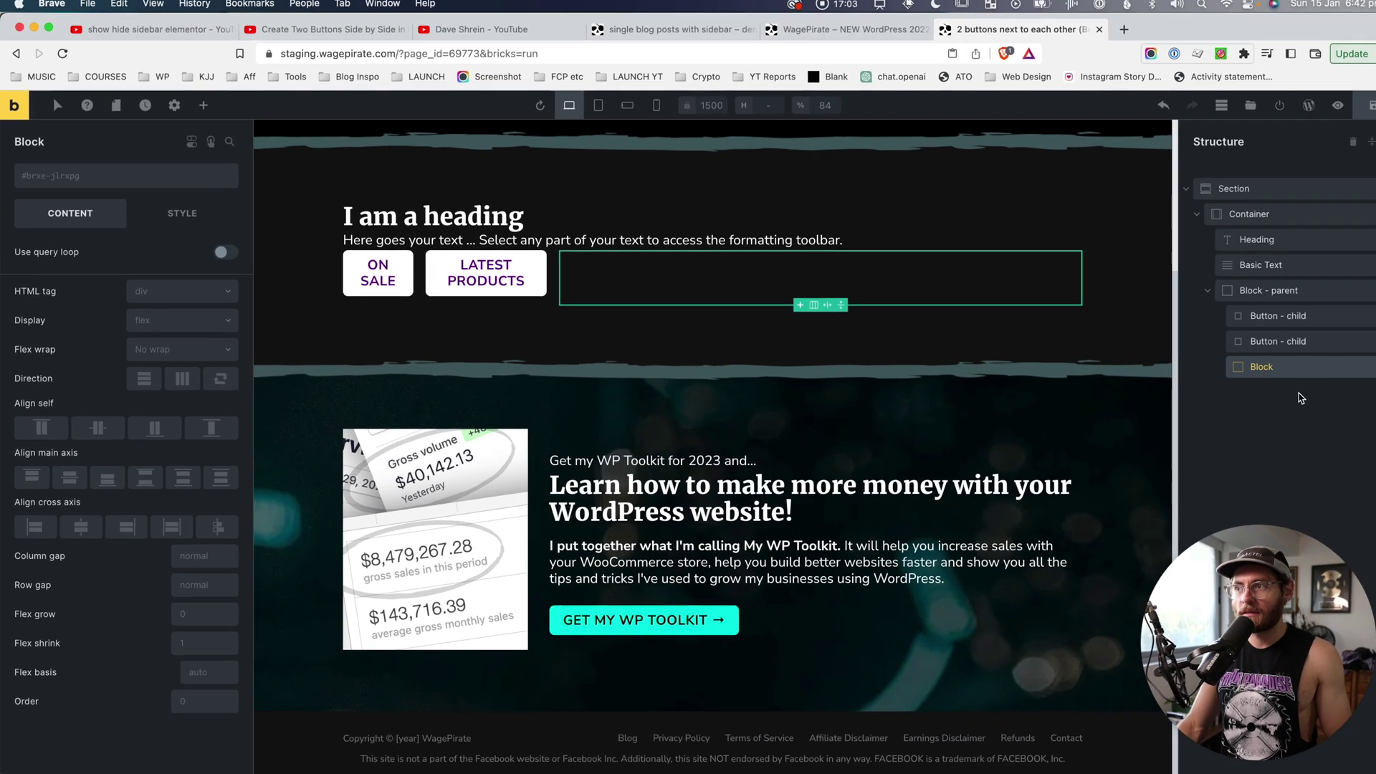
# Step: Delete the empty Block and reselect Block - parent
pyautogui.rightClick(1247, 366)
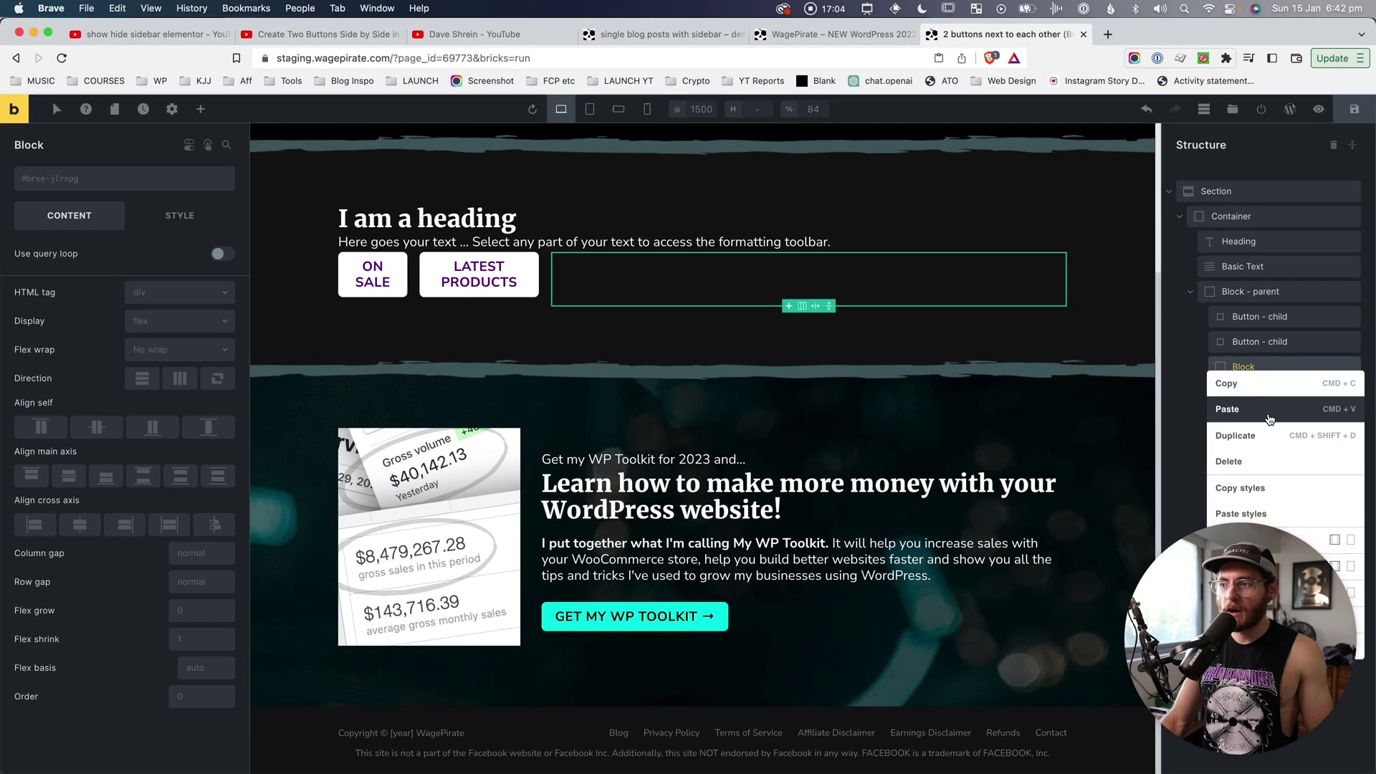
pyautogui.click(1228, 461)
pyautogui.click(1226, 296)
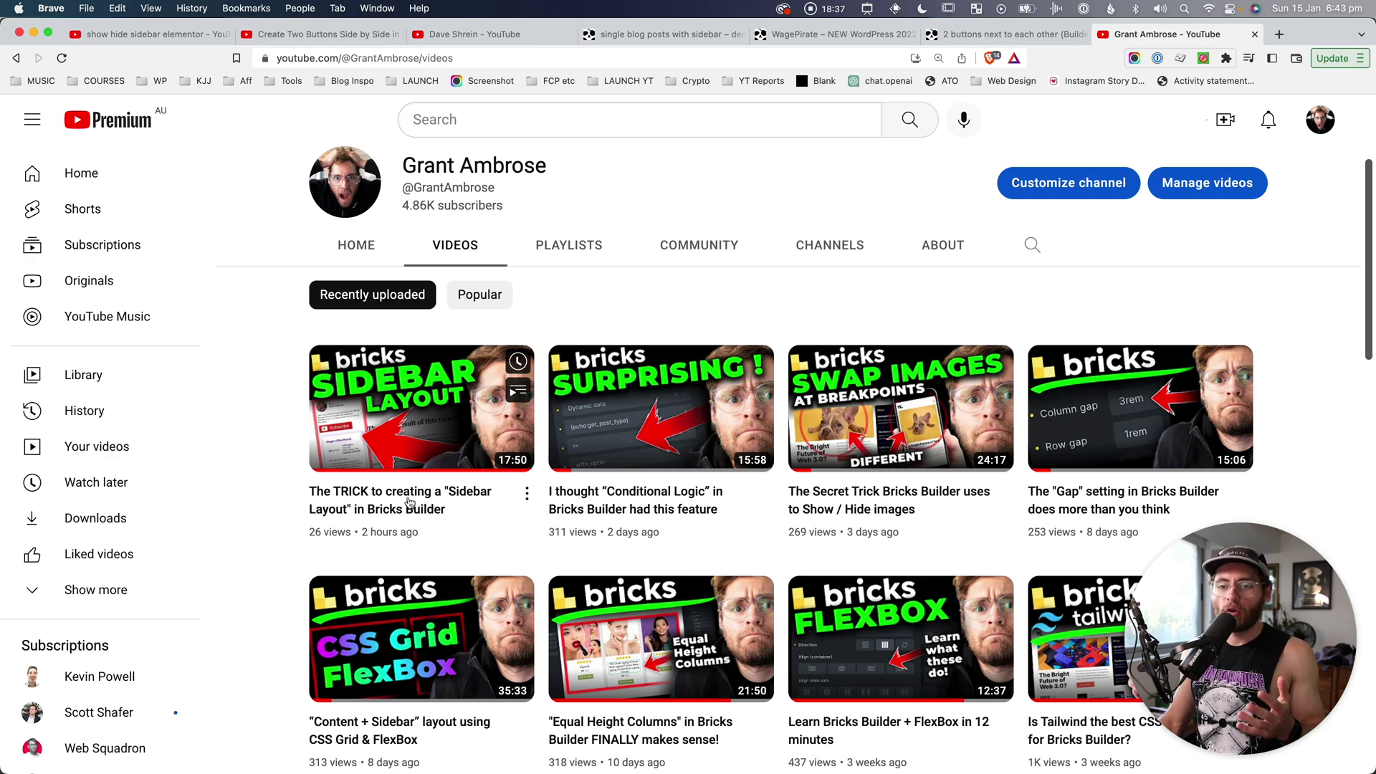
pyautogui.scroll(-2, 298, 555)
pyautogui.scroll(-4, 299, 554)
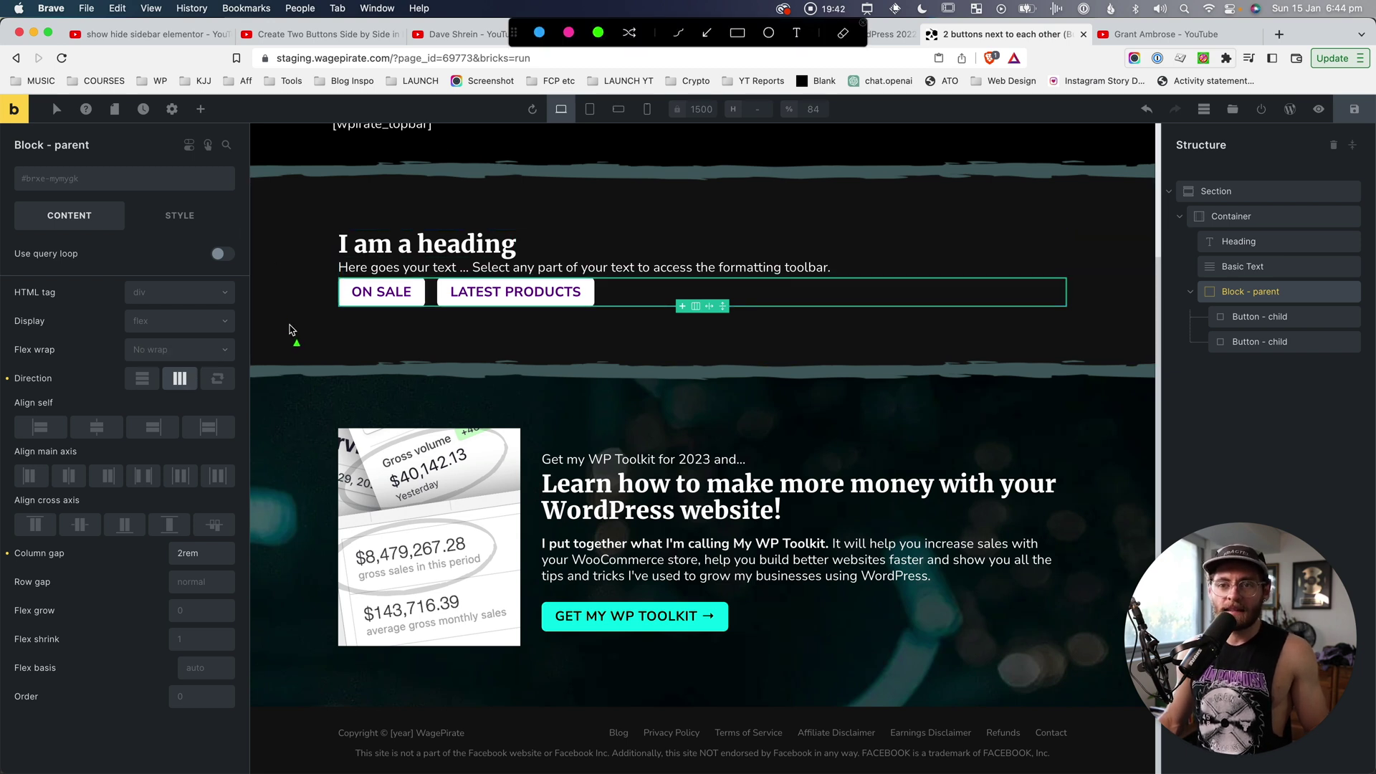
pyautogui.moveTo(302, 332); pyautogui.dragTo(1128, 337)
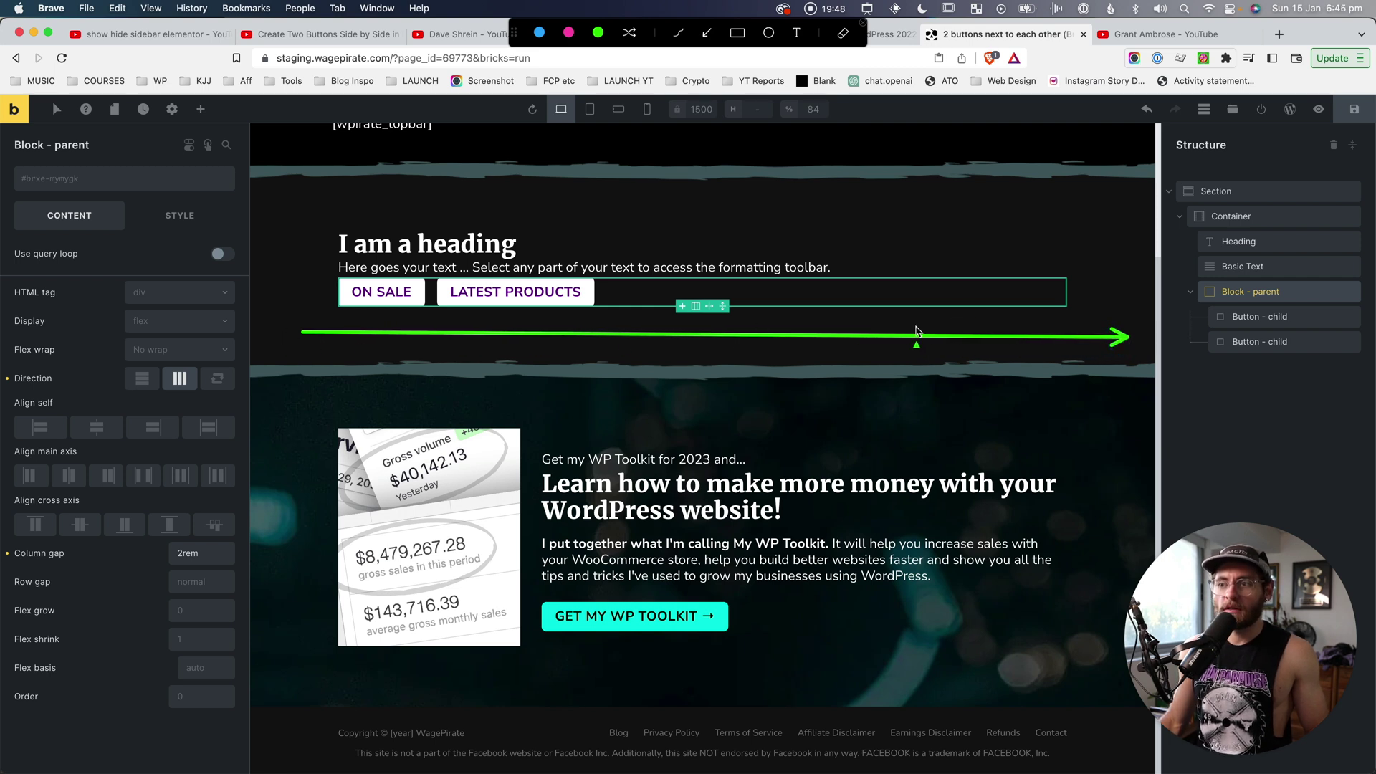
pyautogui.click(818, 329)
pyautogui.write('main axis')
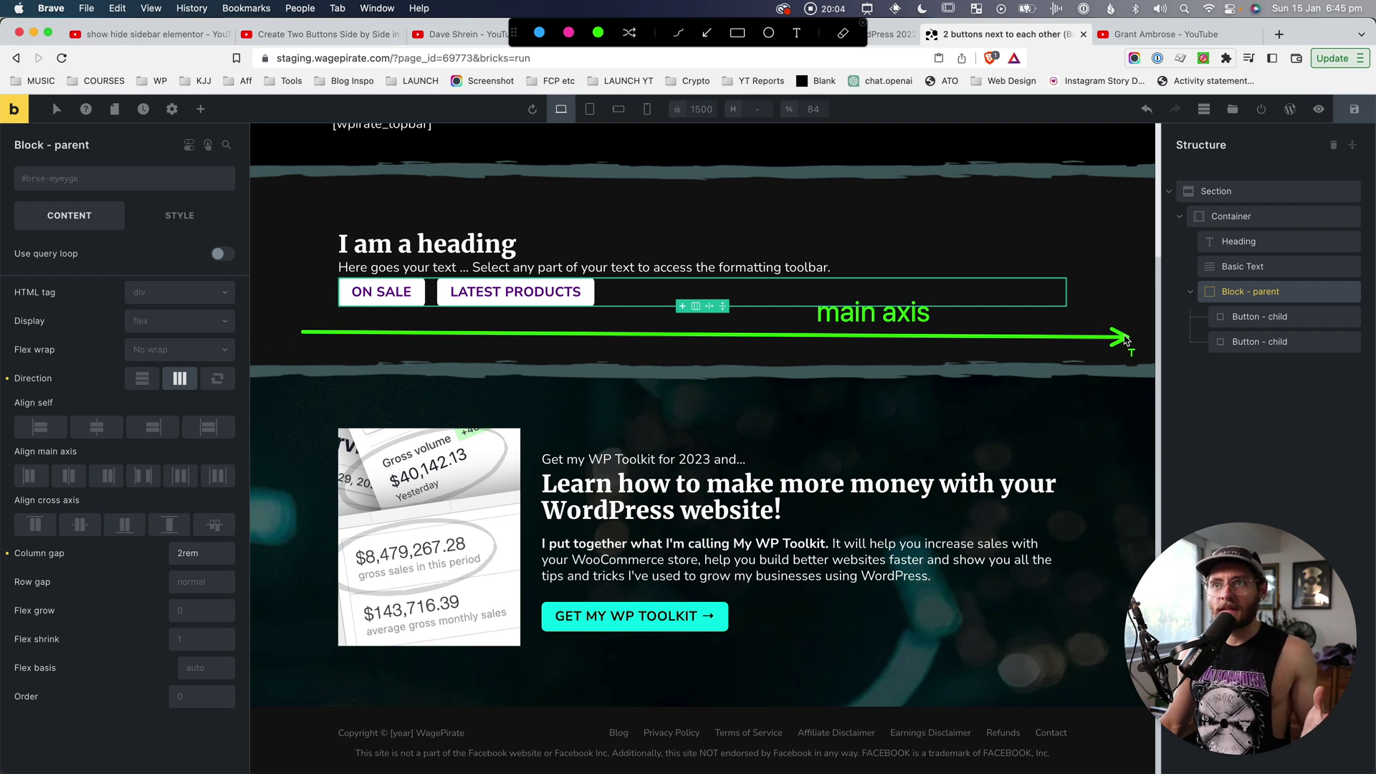
pyautogui.moveTo(433, 175); pyautogui.dragTo(437, 693)
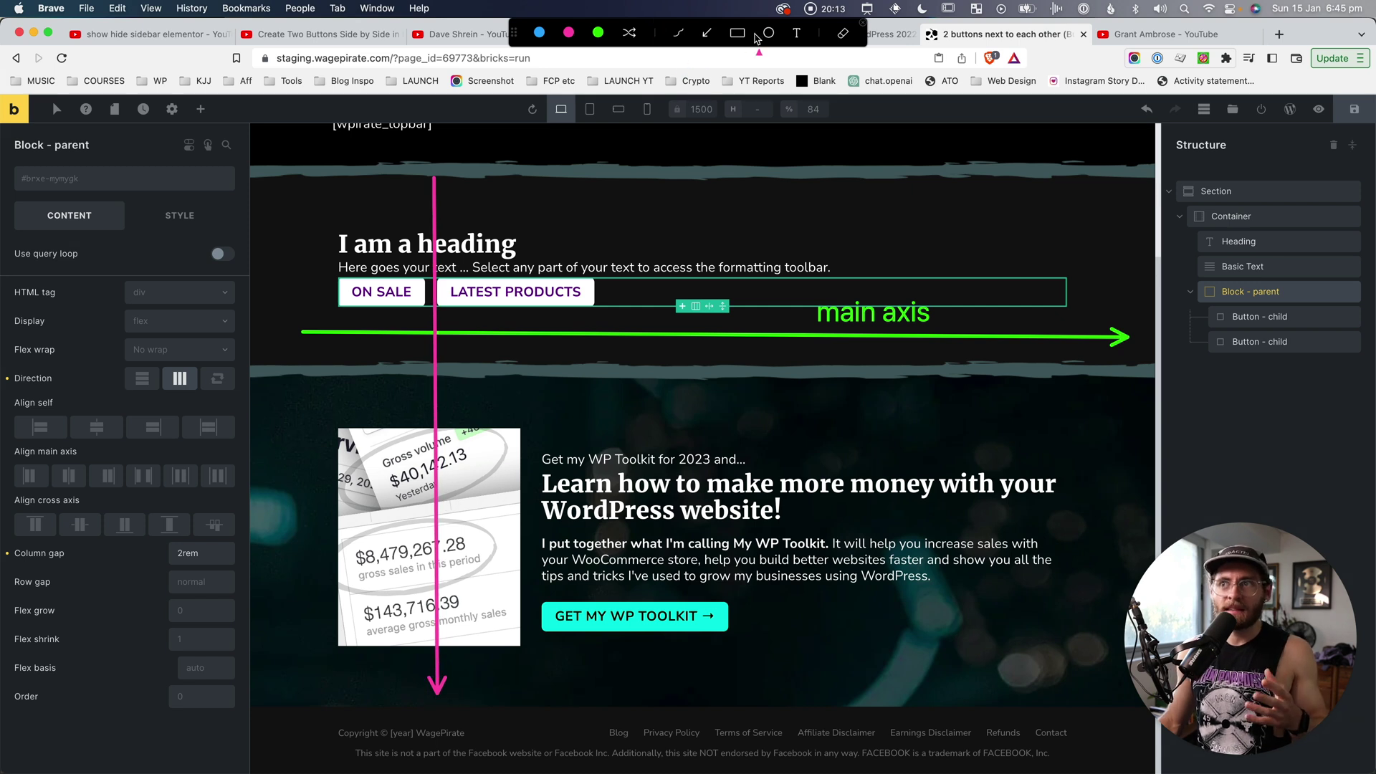
pyautogui.click(798, 34)
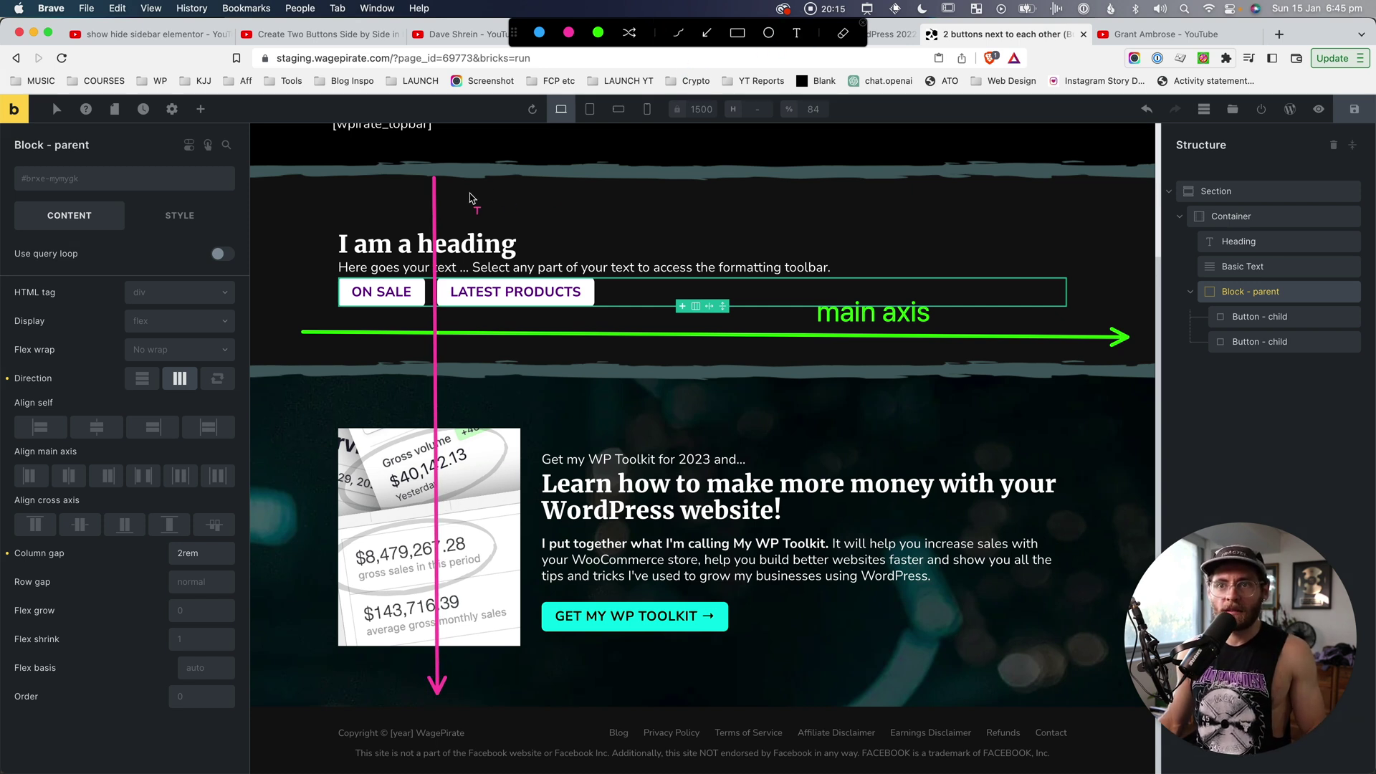
pyautogui.click(455, 212)
pyautogui.write('cross axis')
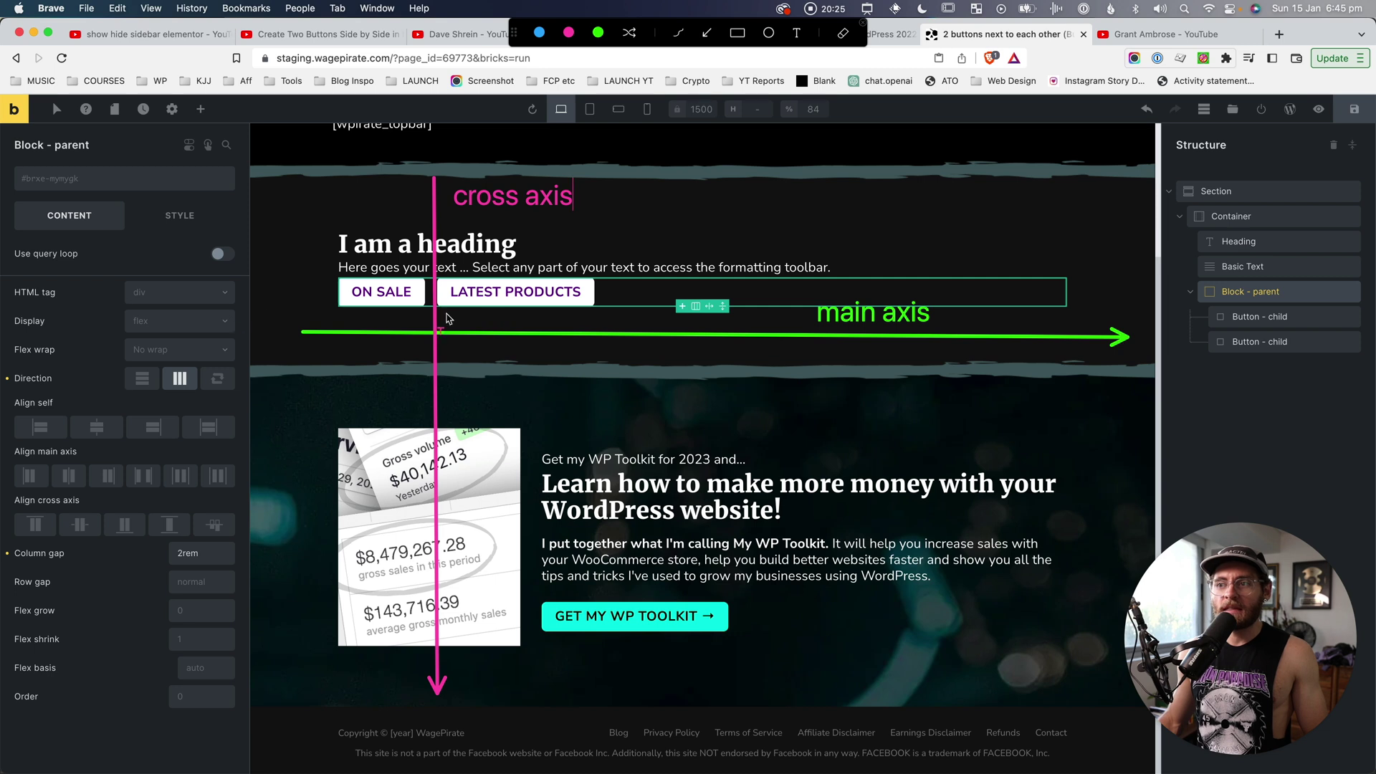
pyautogui.press('Escape')
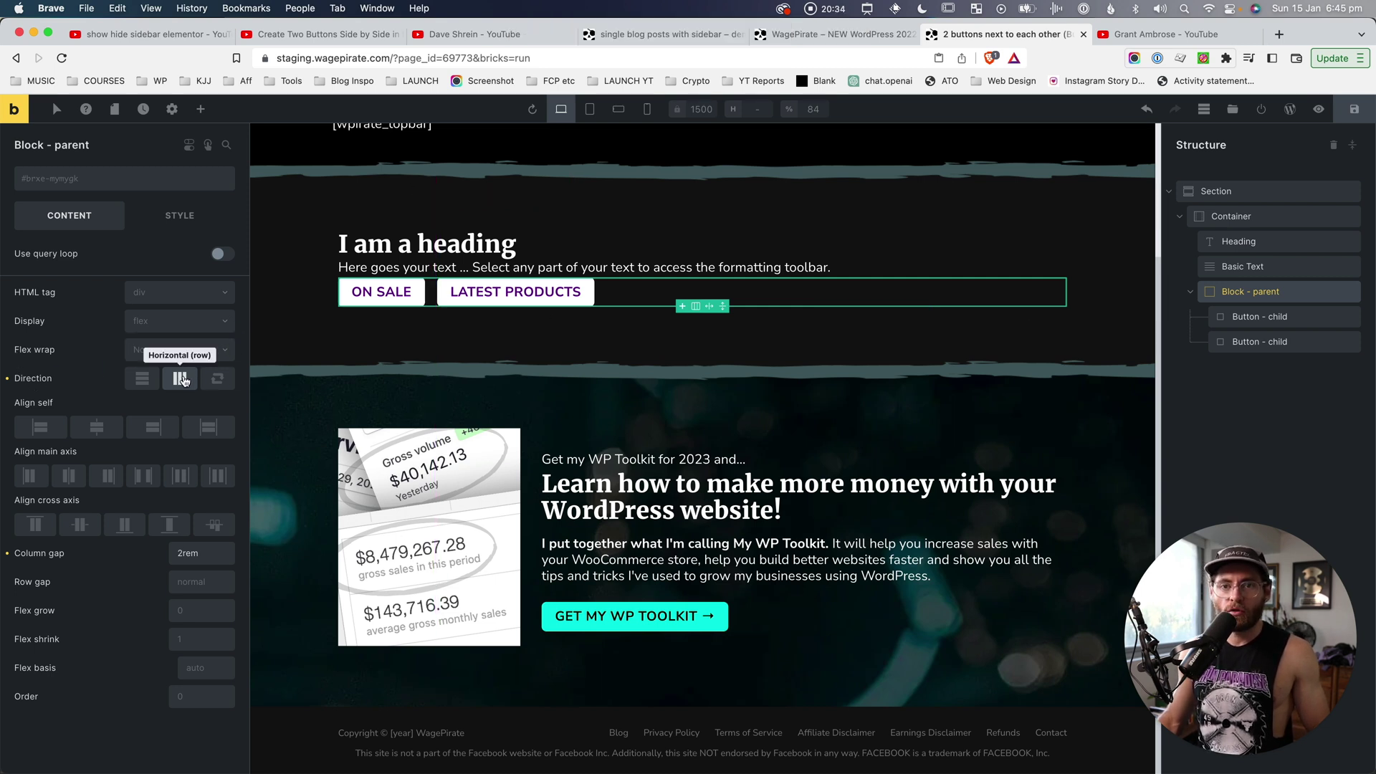
# Step: Switch Block - parent to column direction, stacking ON SALE above LATEST PRODUCTS
pyautogui.press('ctrl+alt+super+a')
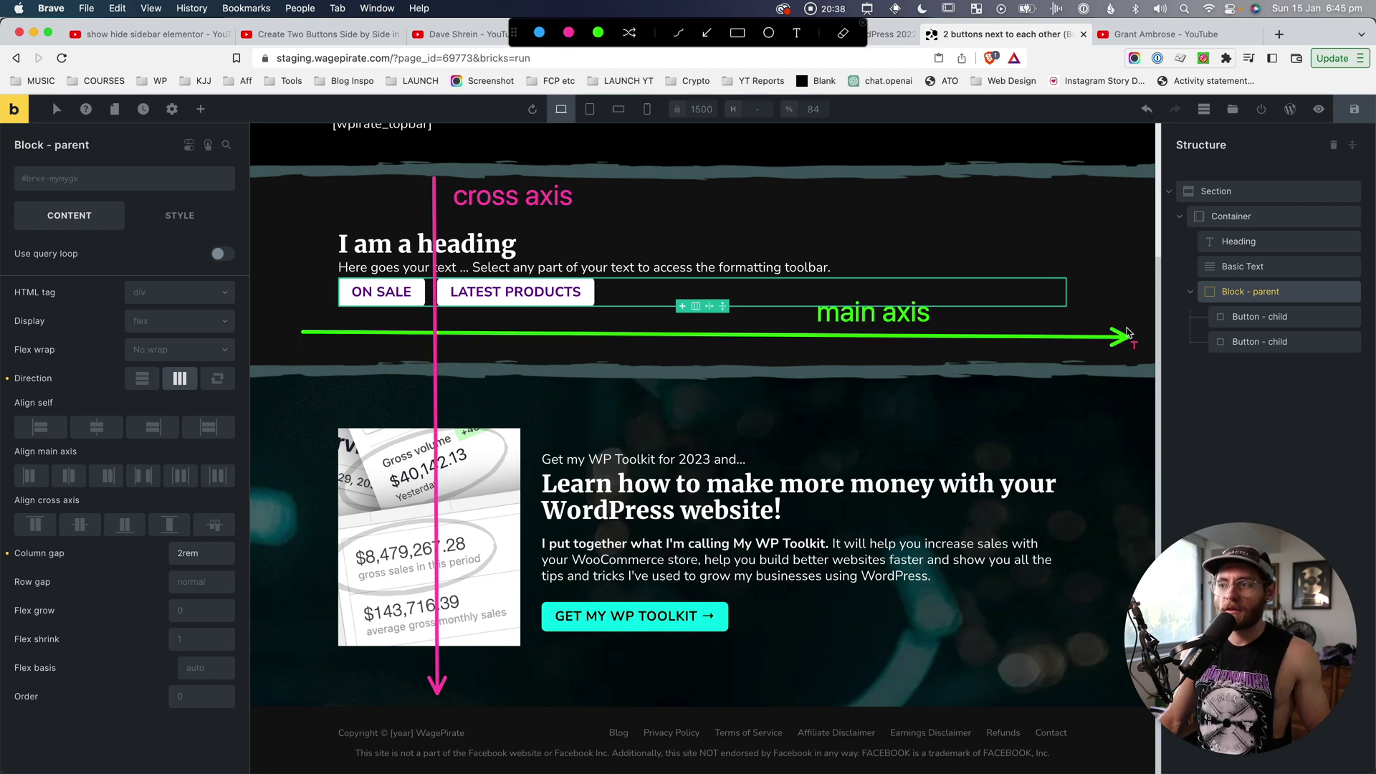
pyautogui.press('ctrl+alt+super+a')
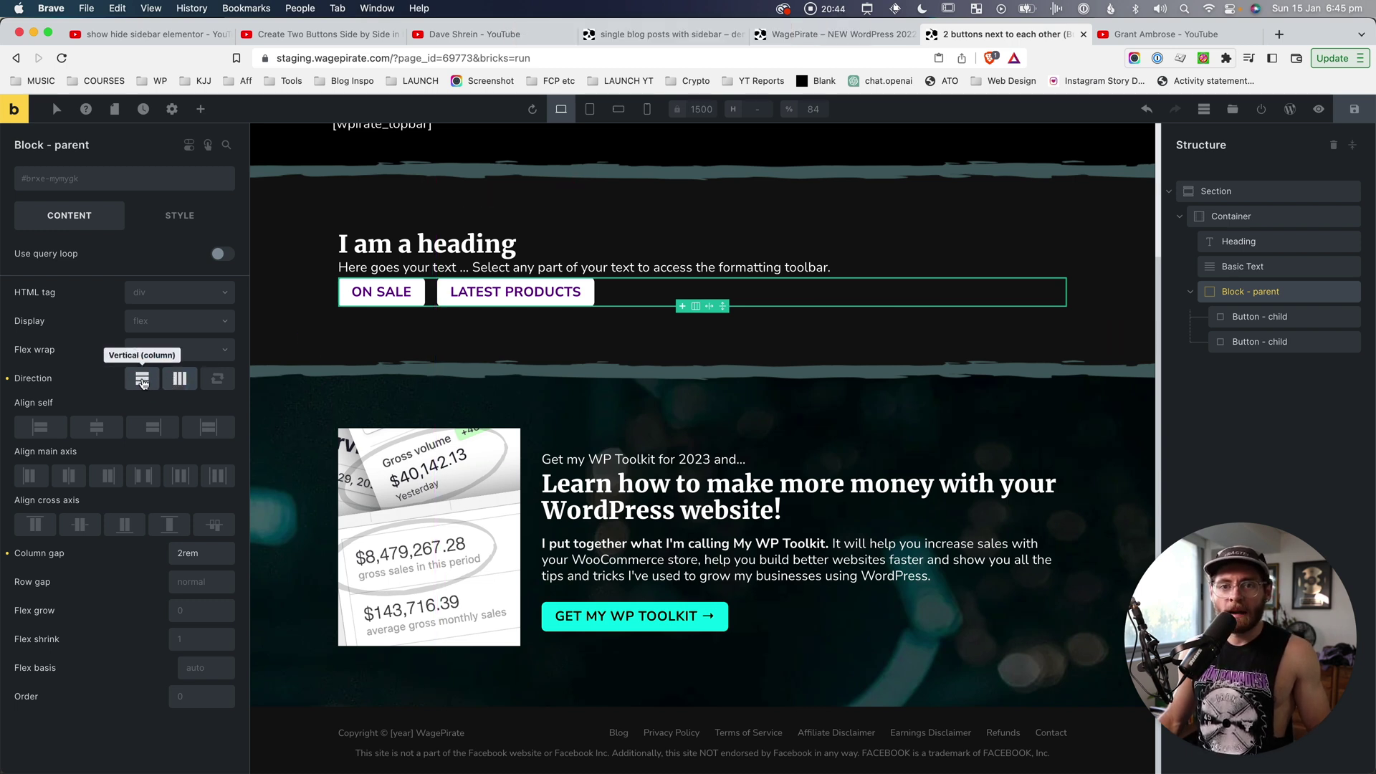
pyautogui.click(141, 379)
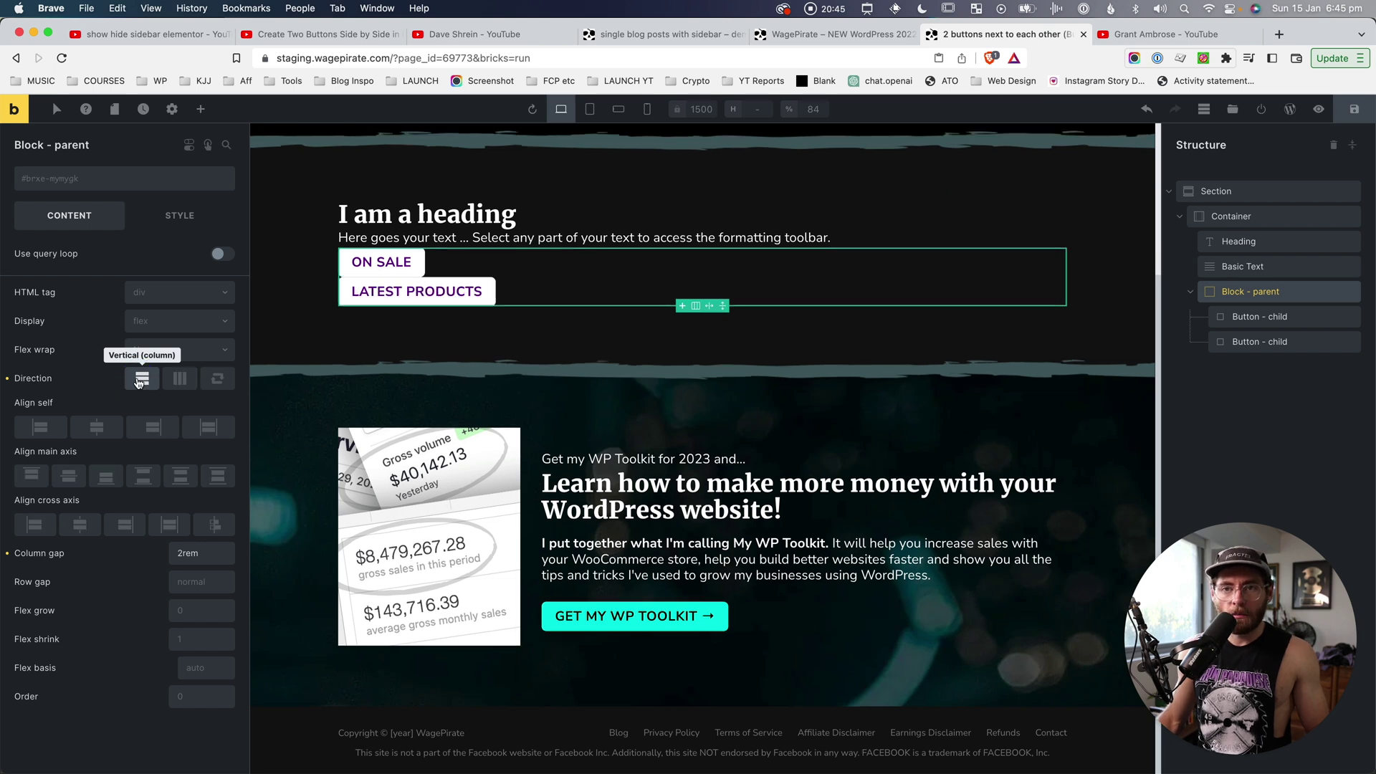
pyautogui.press('ctrl+alt+super+a')
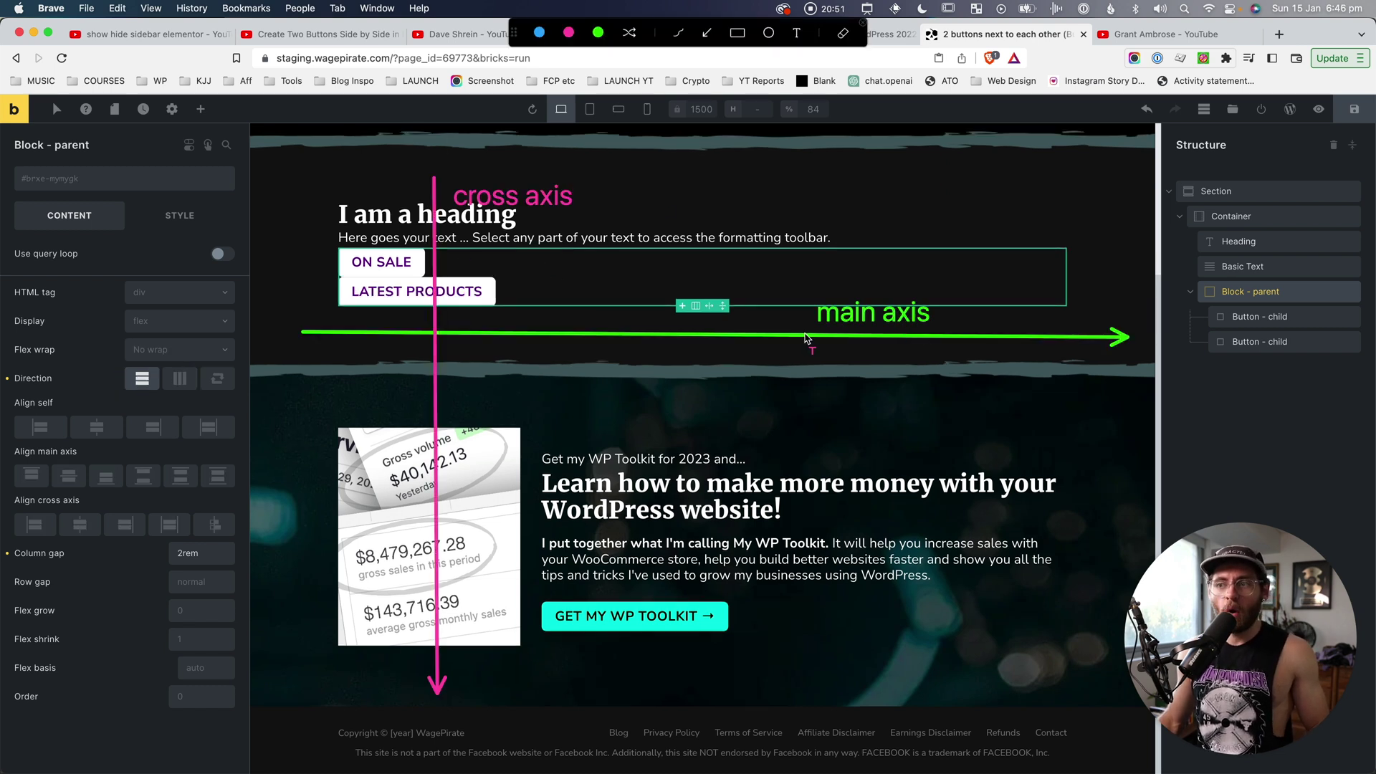
# Step: Relabel the on-screen axis annotations as 'main axis' and 'cross axis'
pyautogui.click(873, 312)
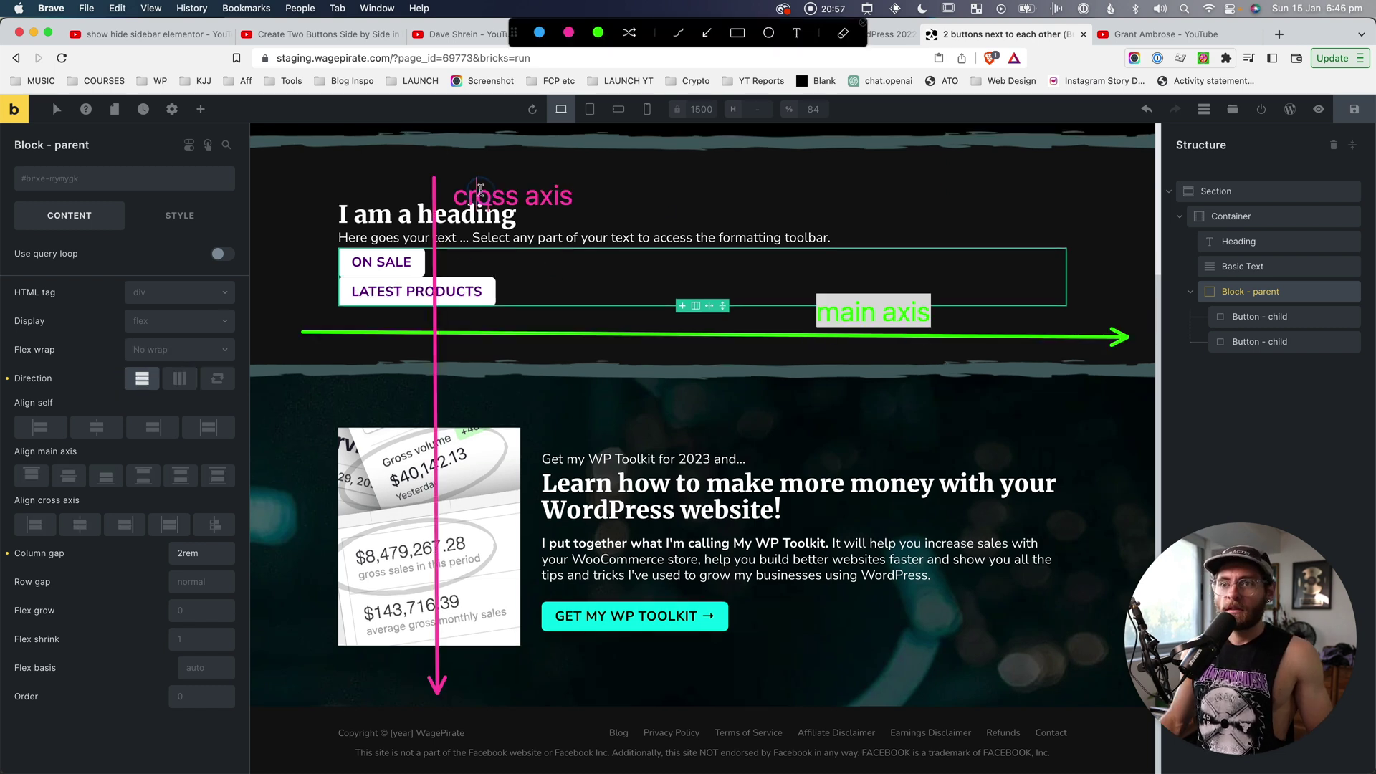
pyautogui.keyDown('shift'); pyautogui.click(481, 190); pyautogui.keyUp('shift')
pyautogui.write('main axis')
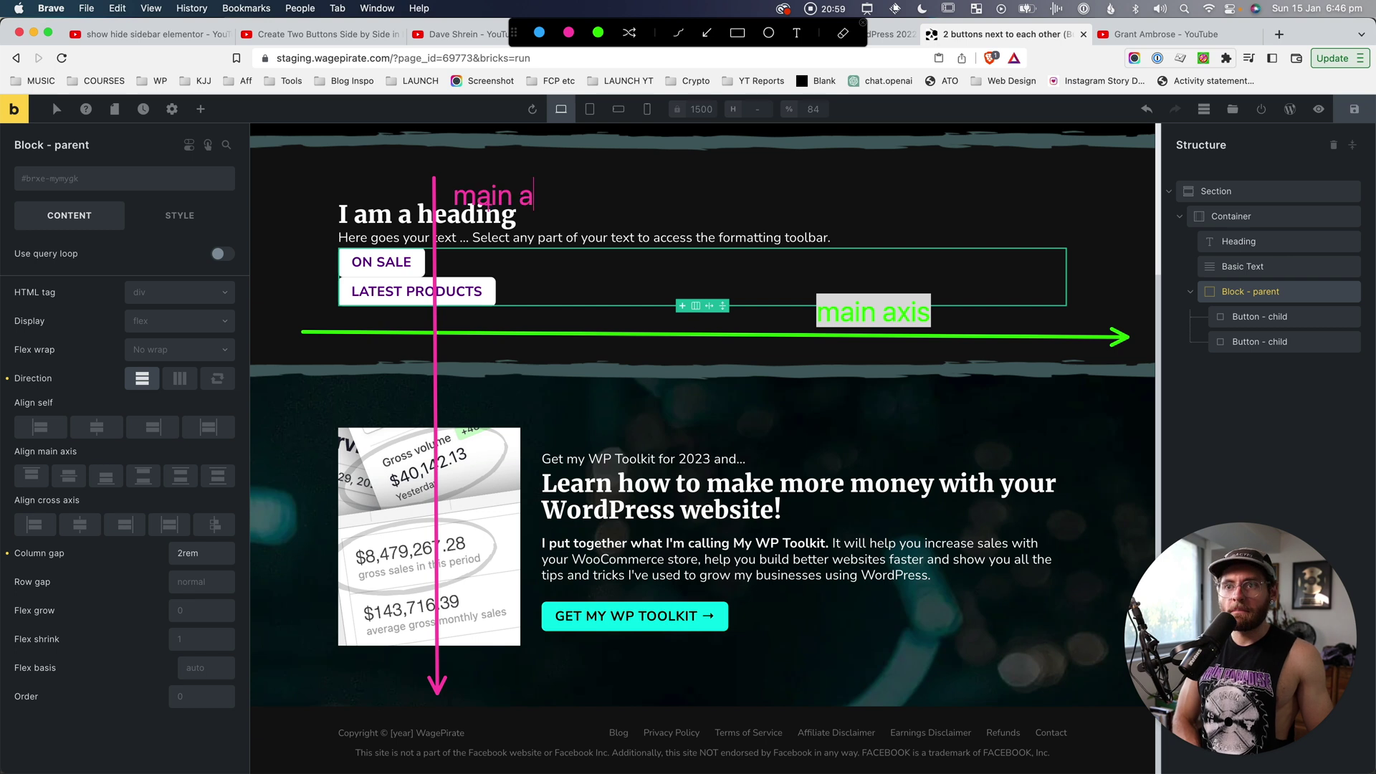
pyautogui.doubleClick(852, 319)
pyautogui.write('cross axis')
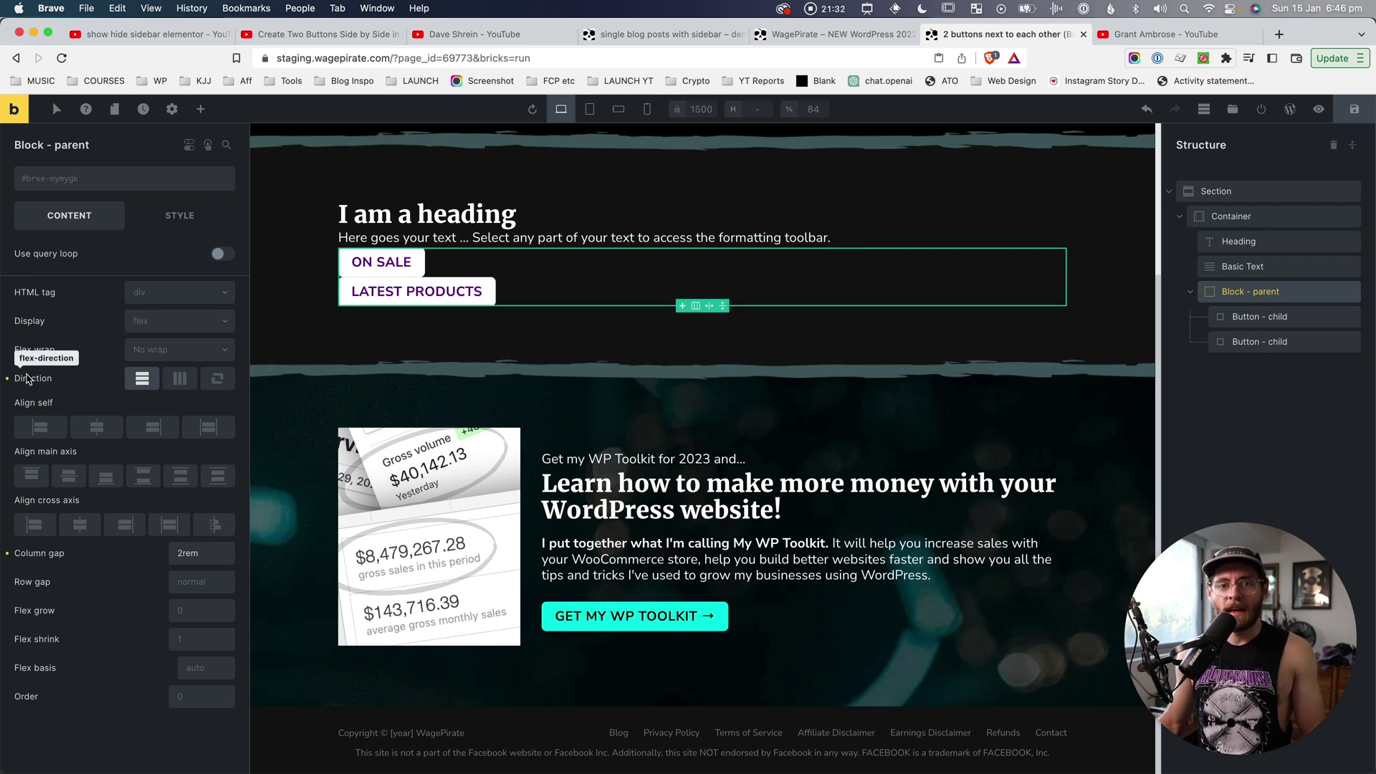
# Step: Set Block - parent Direction to Horizontal (row), then label main and cross axes on a screenshot
pyautogui.click(180, 378)
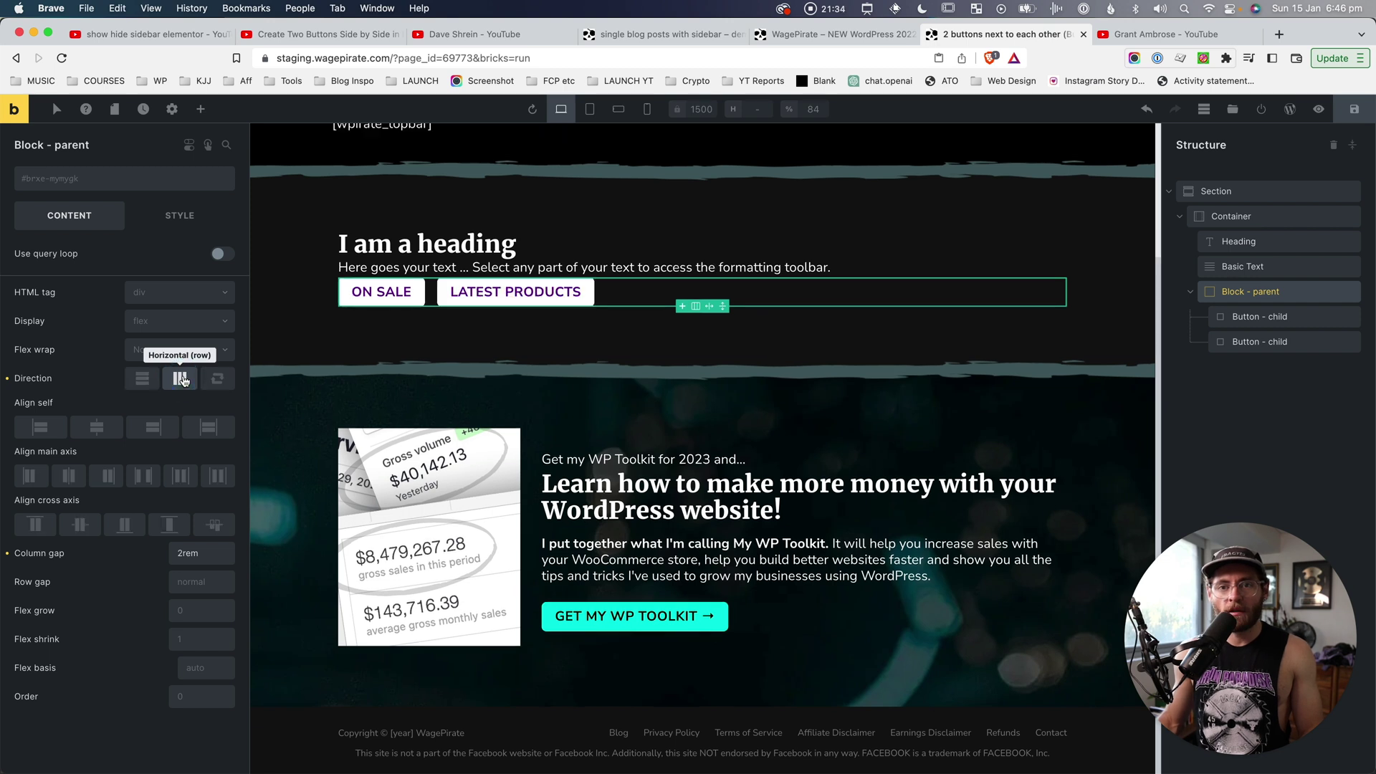
pyautogui.press('super+shift+4')
pyautogui.moveTo(325, 189); pyautogui.dragTo(1085, 241)
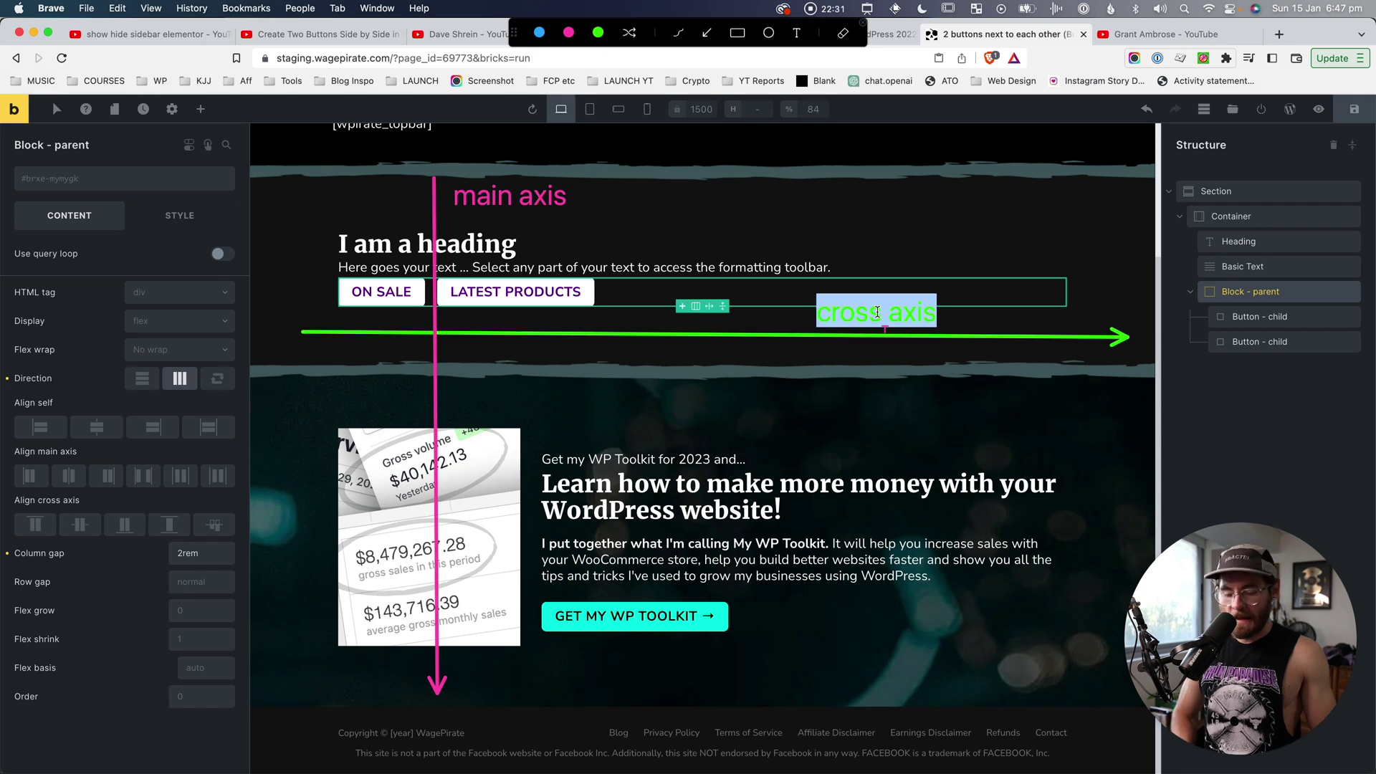
pyautogui.write('main axis')
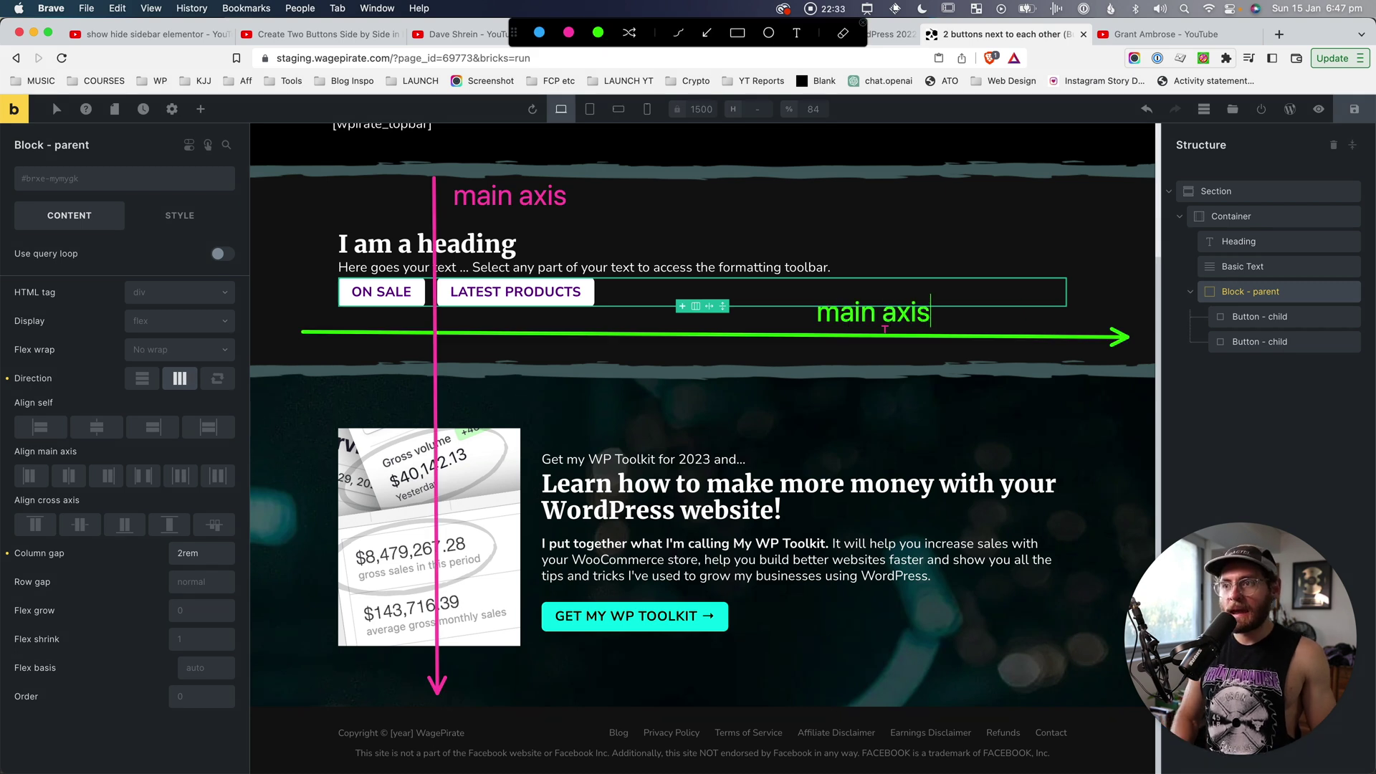
pyautogui.doubleClick(492, 204)
pyautogui.write('cros')
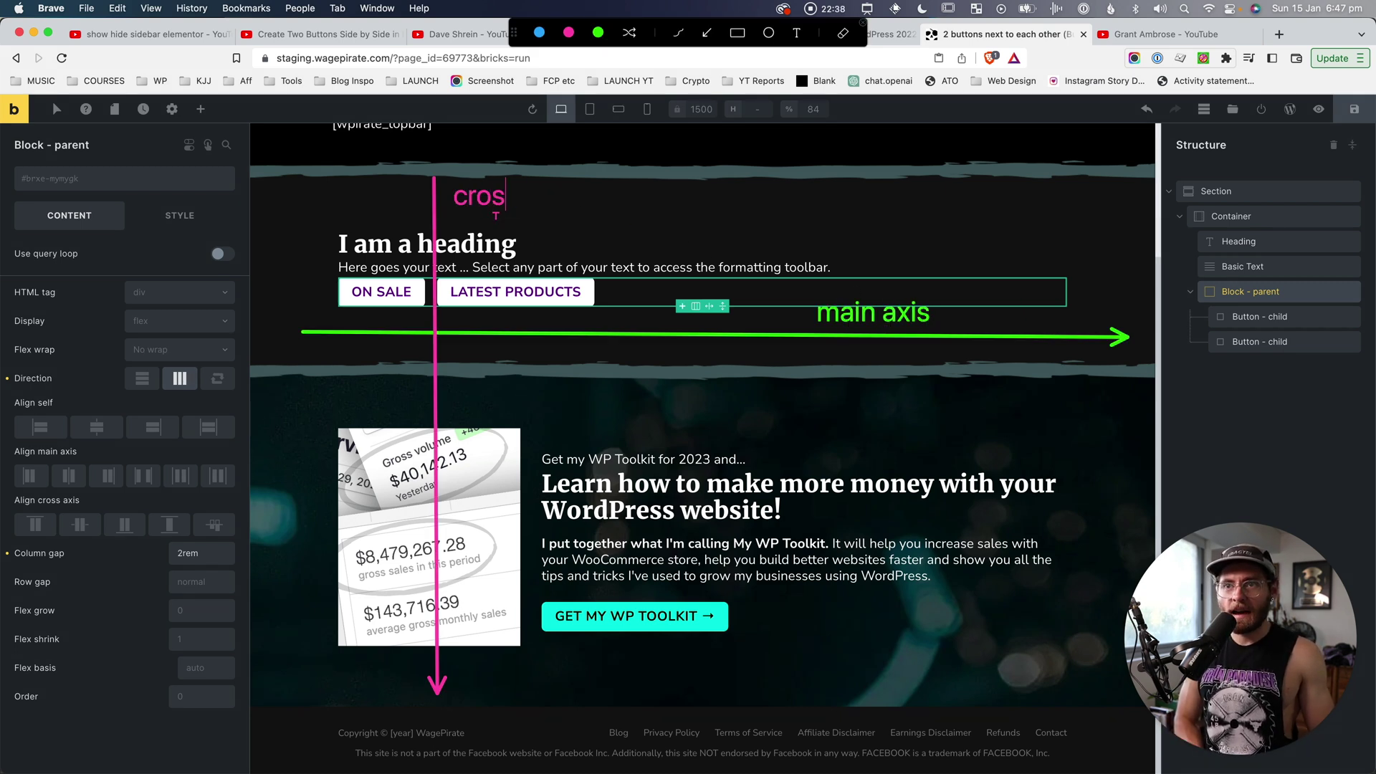
pyautogui.write('s axis')
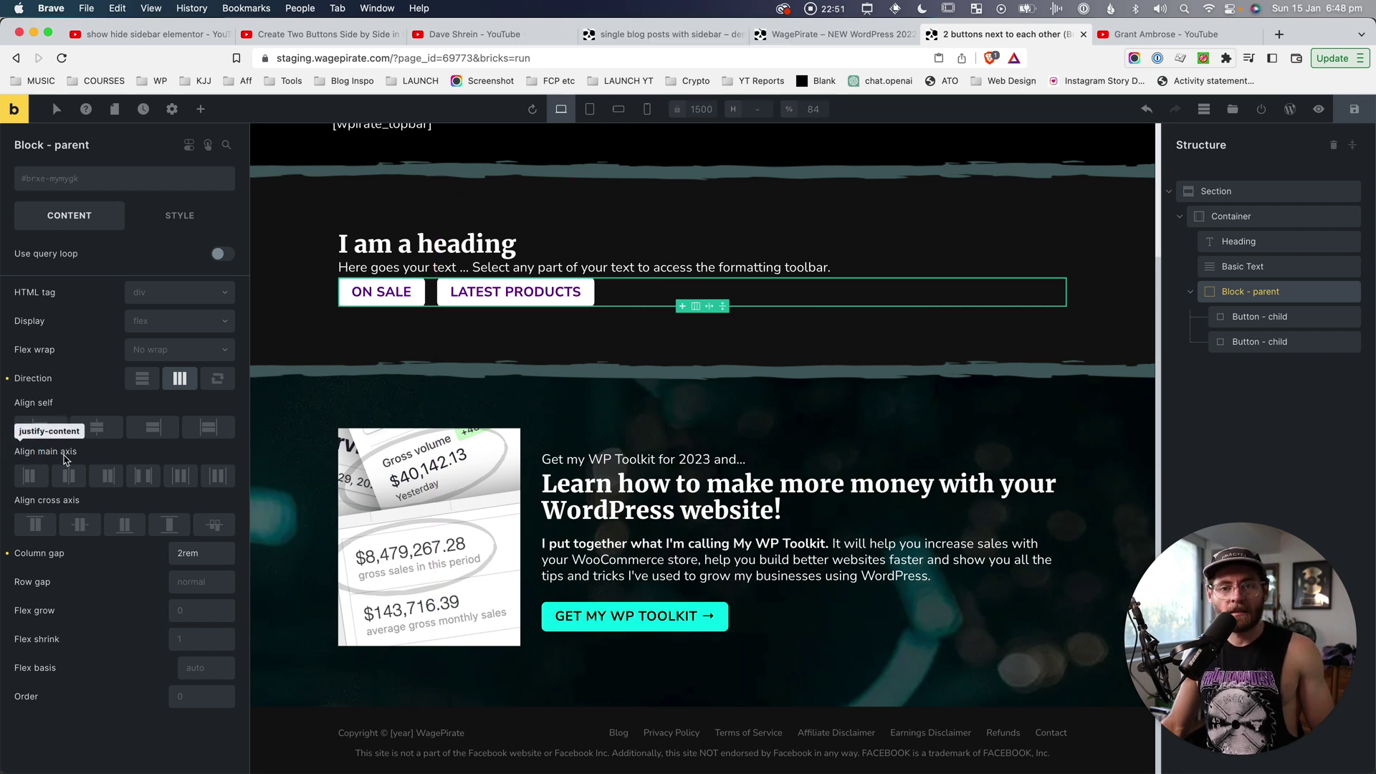
pyautogui.click(69, 479)
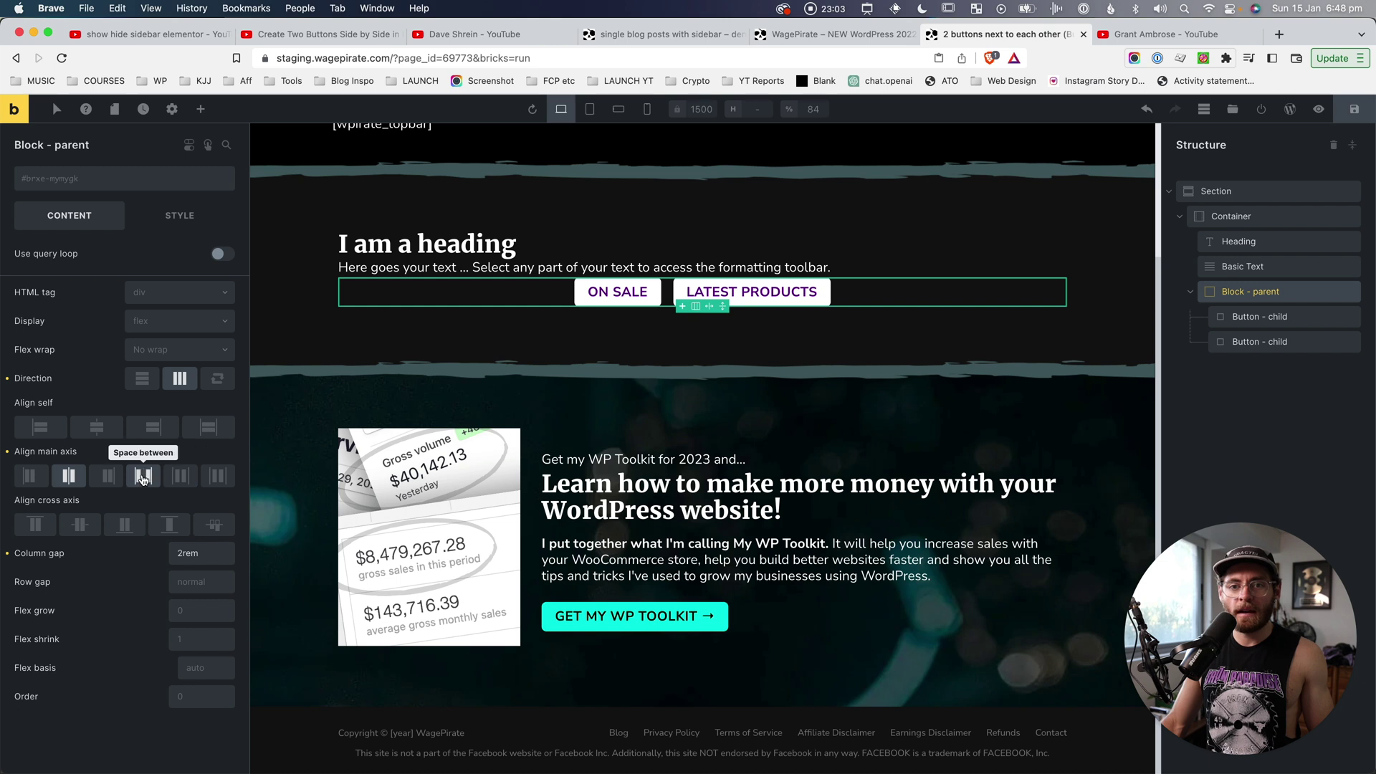
pyautogui.click(108, 476)
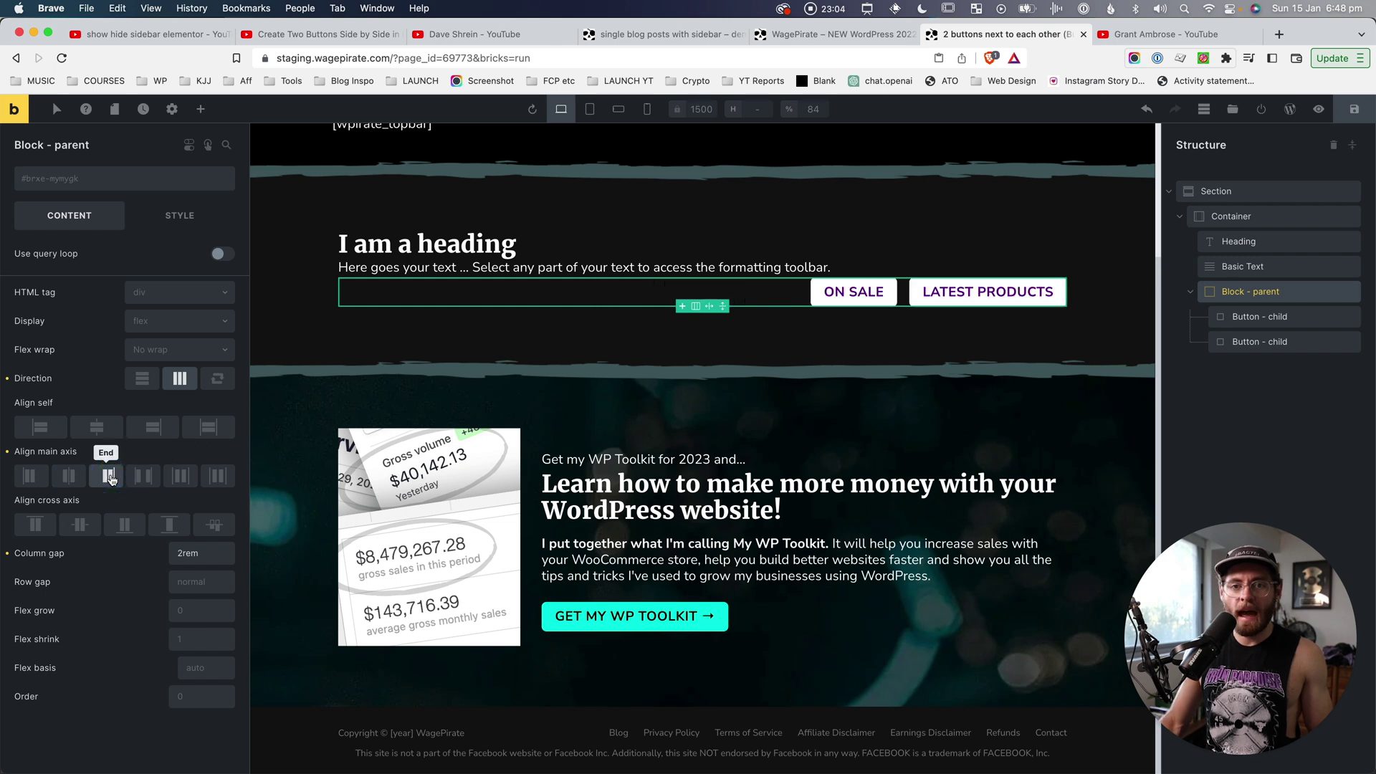
pyautogui.click(31, 477)
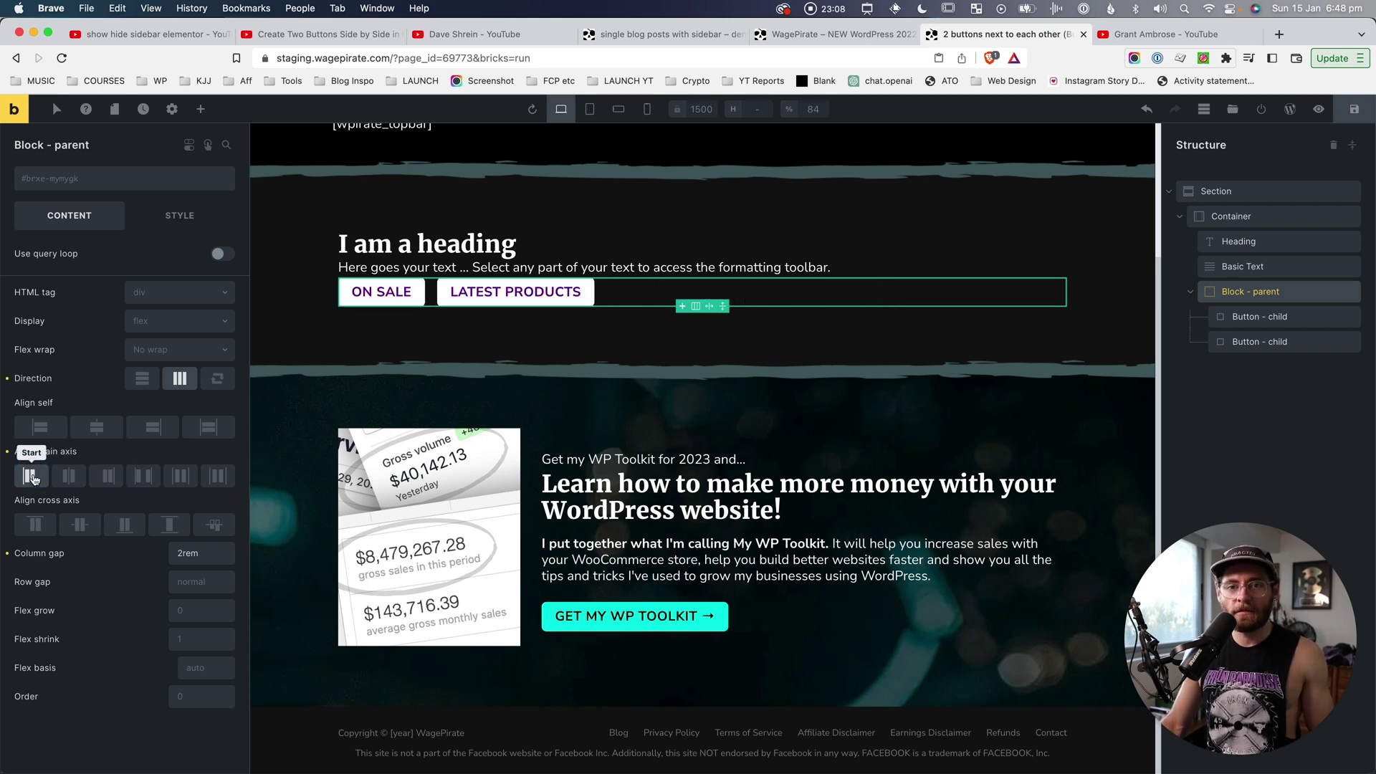
pyautogui.click(145, 476)
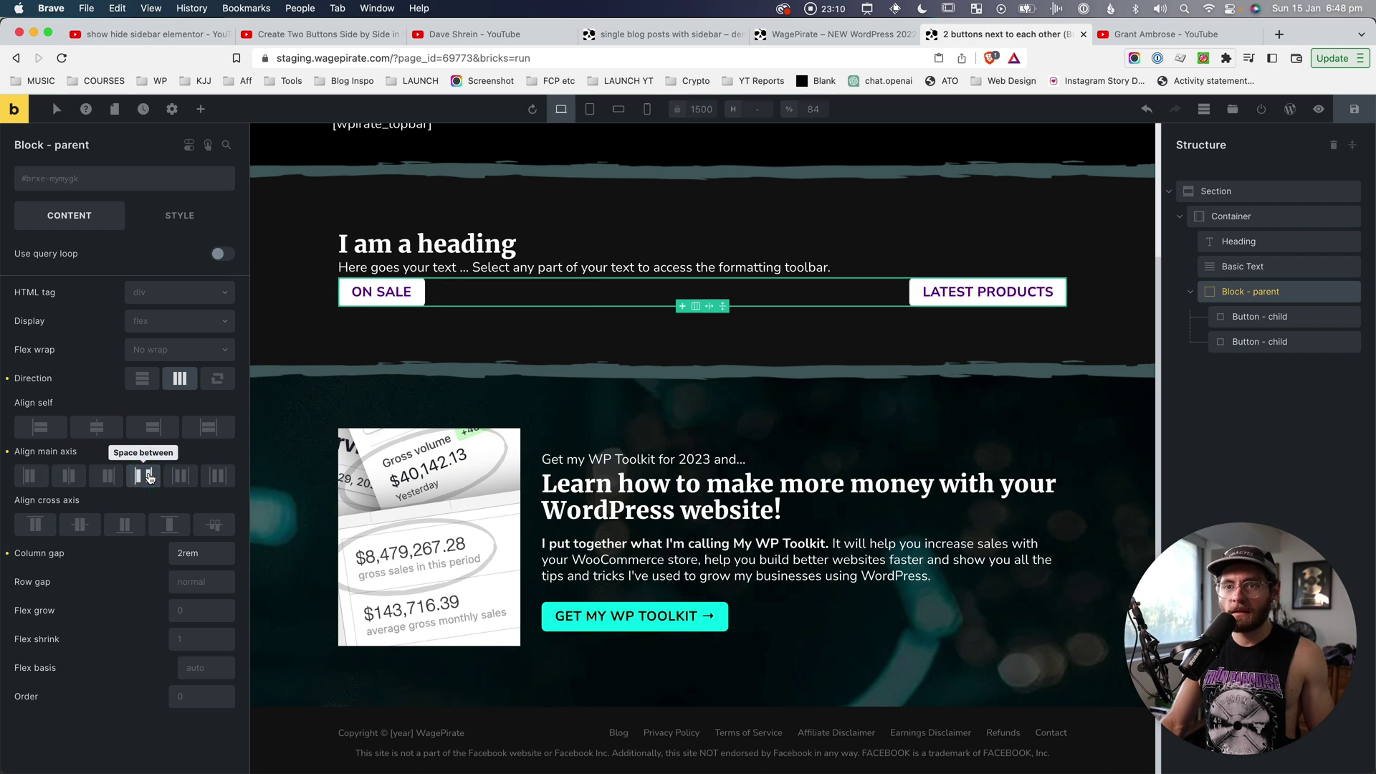
pyautogui.click(183, 477)
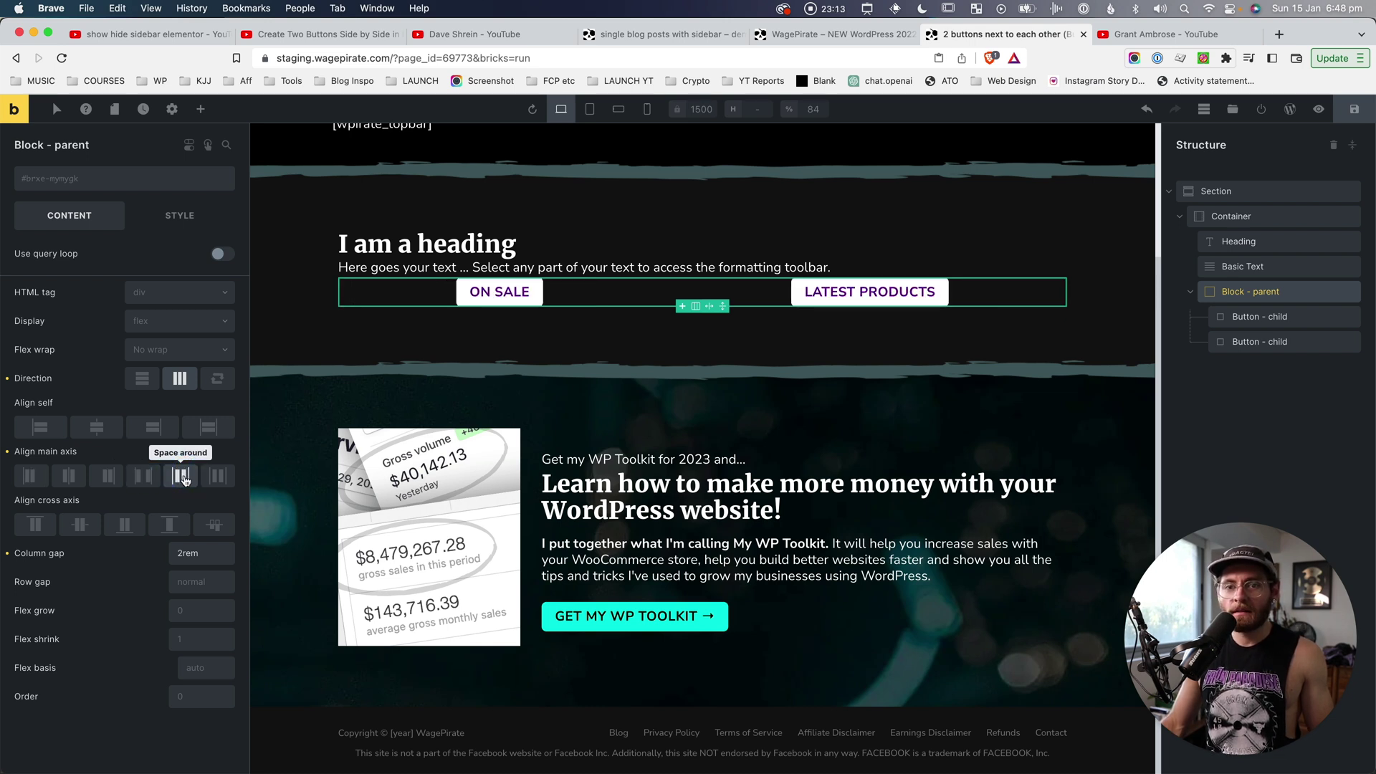
pyautogui.click(222, 479)
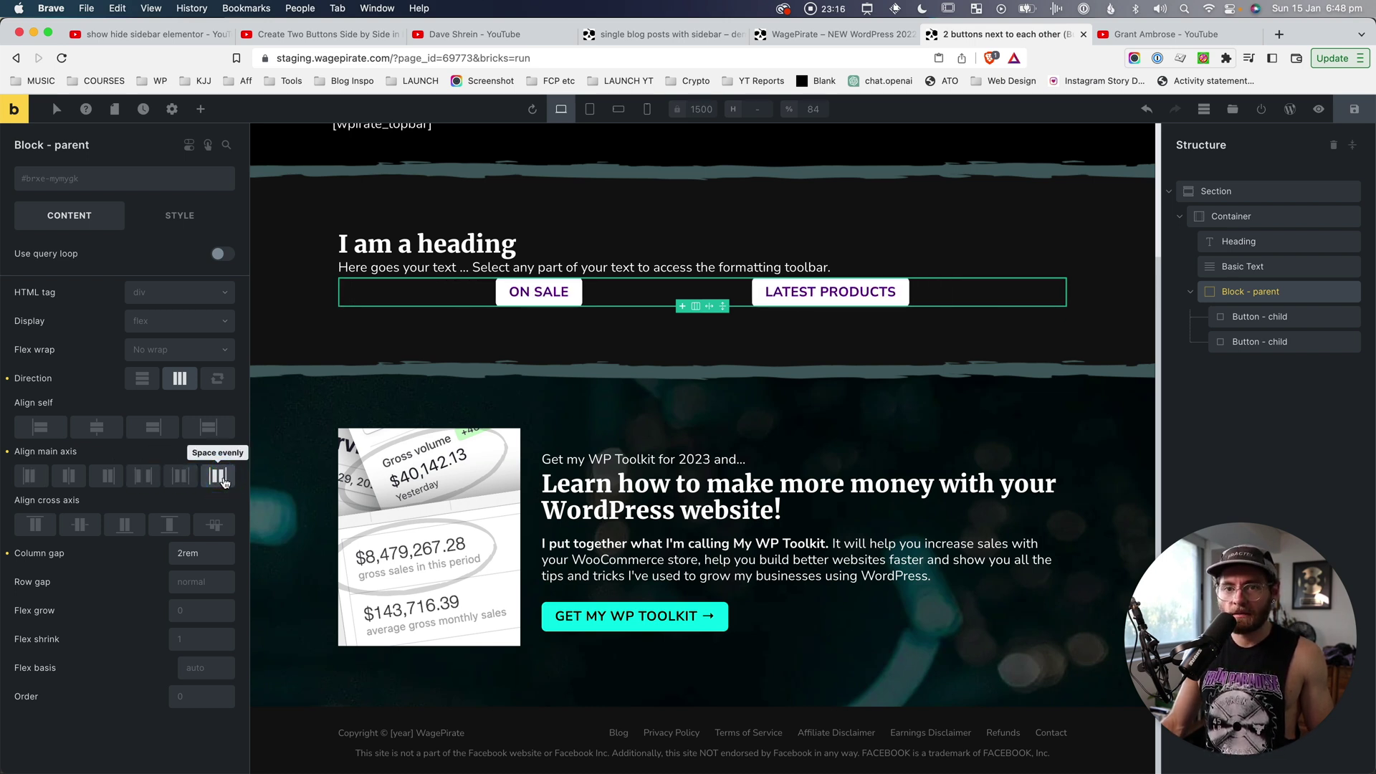
pyautogui.click(7, 451)
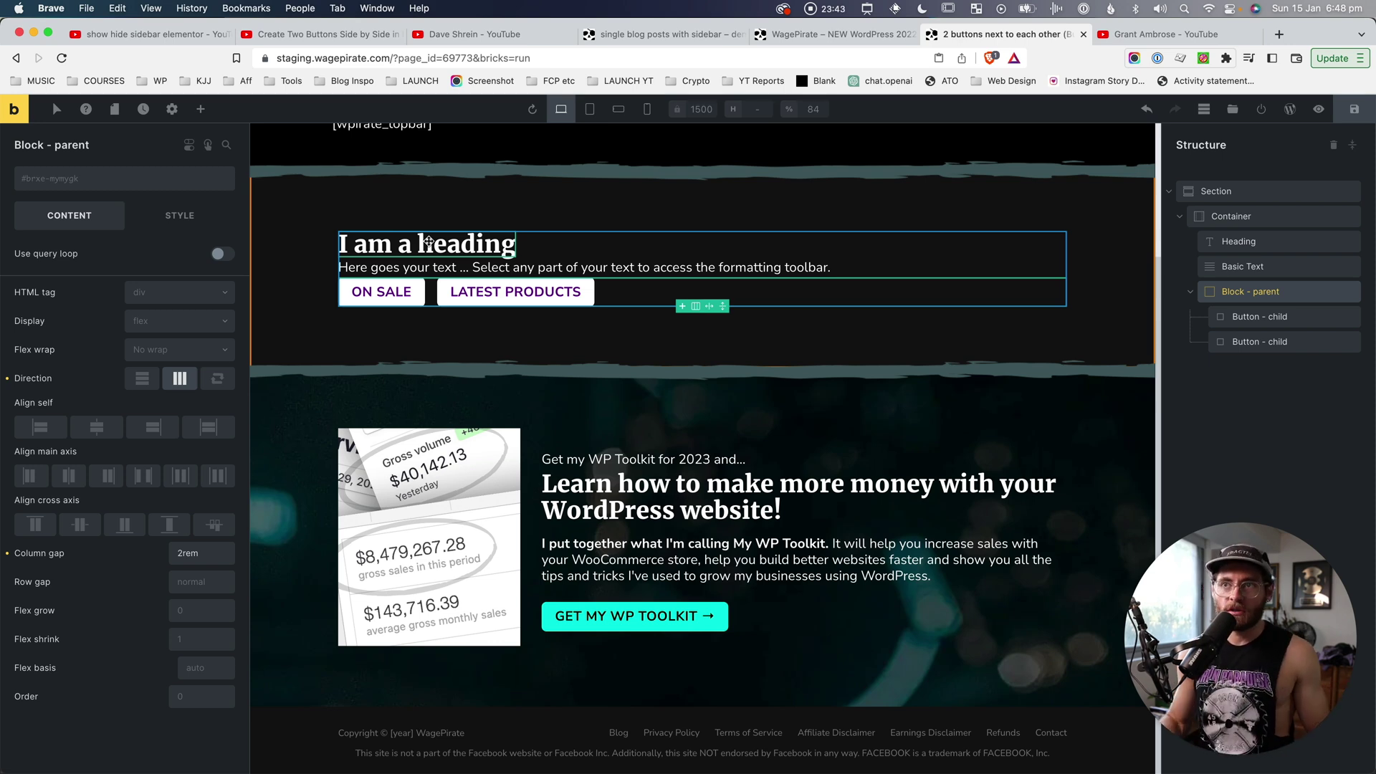
# Step: Switch the canvas preview to the 477px mobile portrait breakpoint
pyautogui.click(590, 109)
pyautogui.click(615, 109)
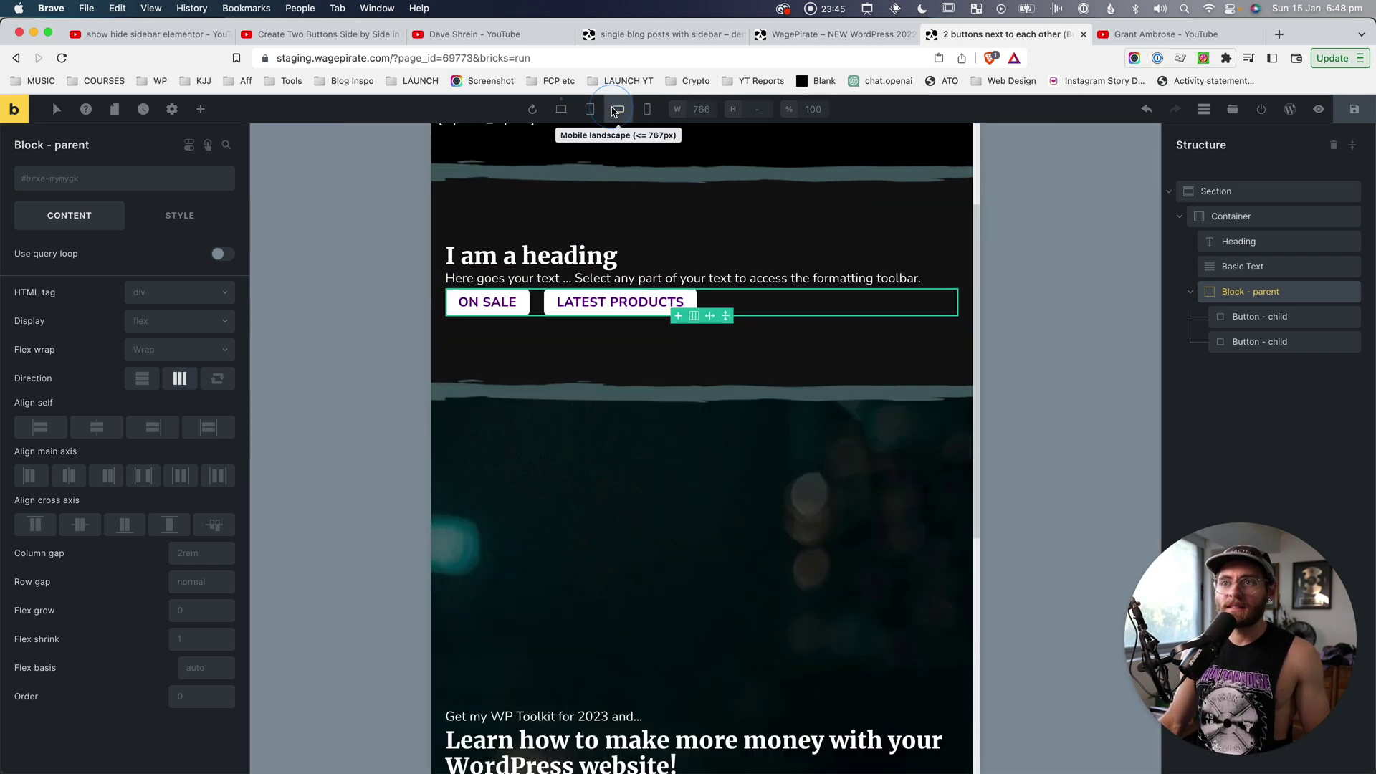
pyautogui.click(649, 107)
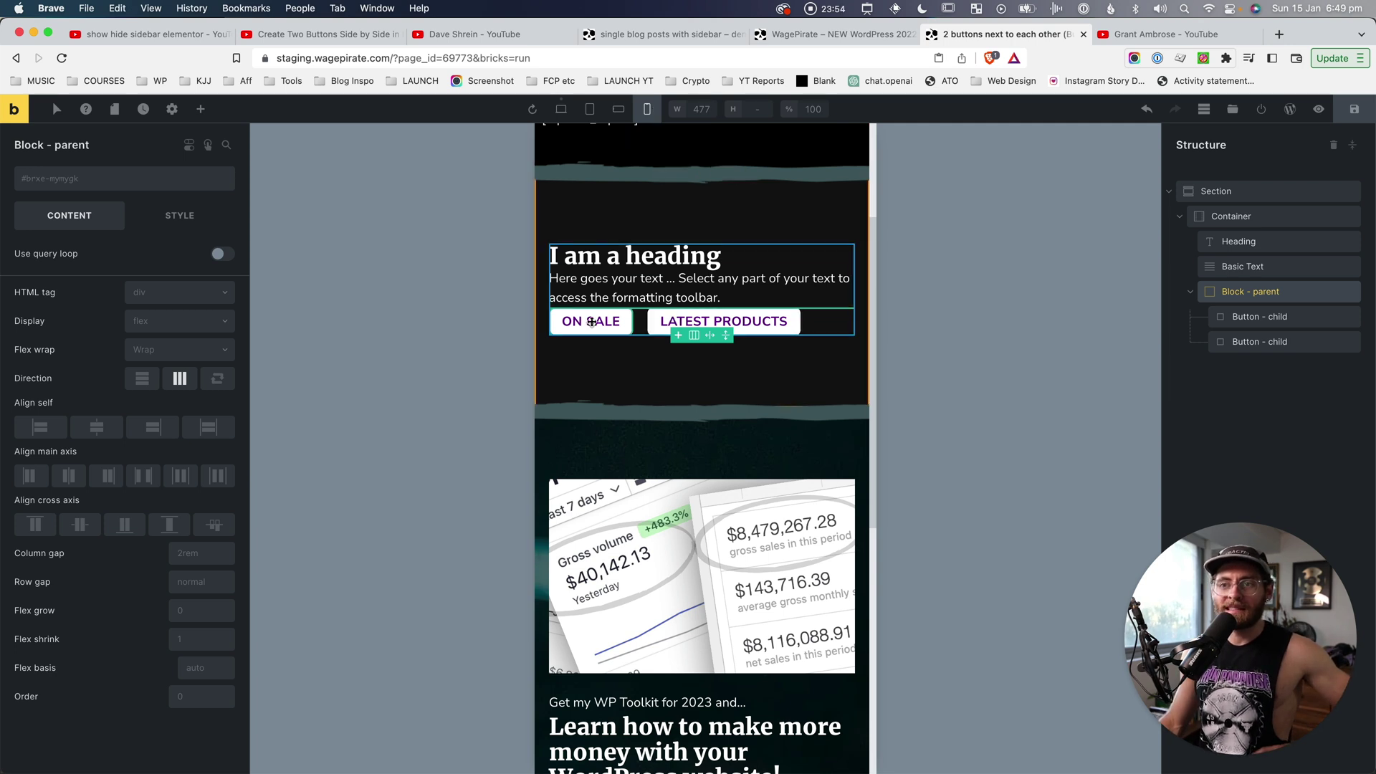
pyautogui.moveTo(592, 322)
pyautogui.mouseDown()
pyautogui.moveTo(700, 408)
pyautogui.moveTo(584, 321)
pyautogui.mouseUp()
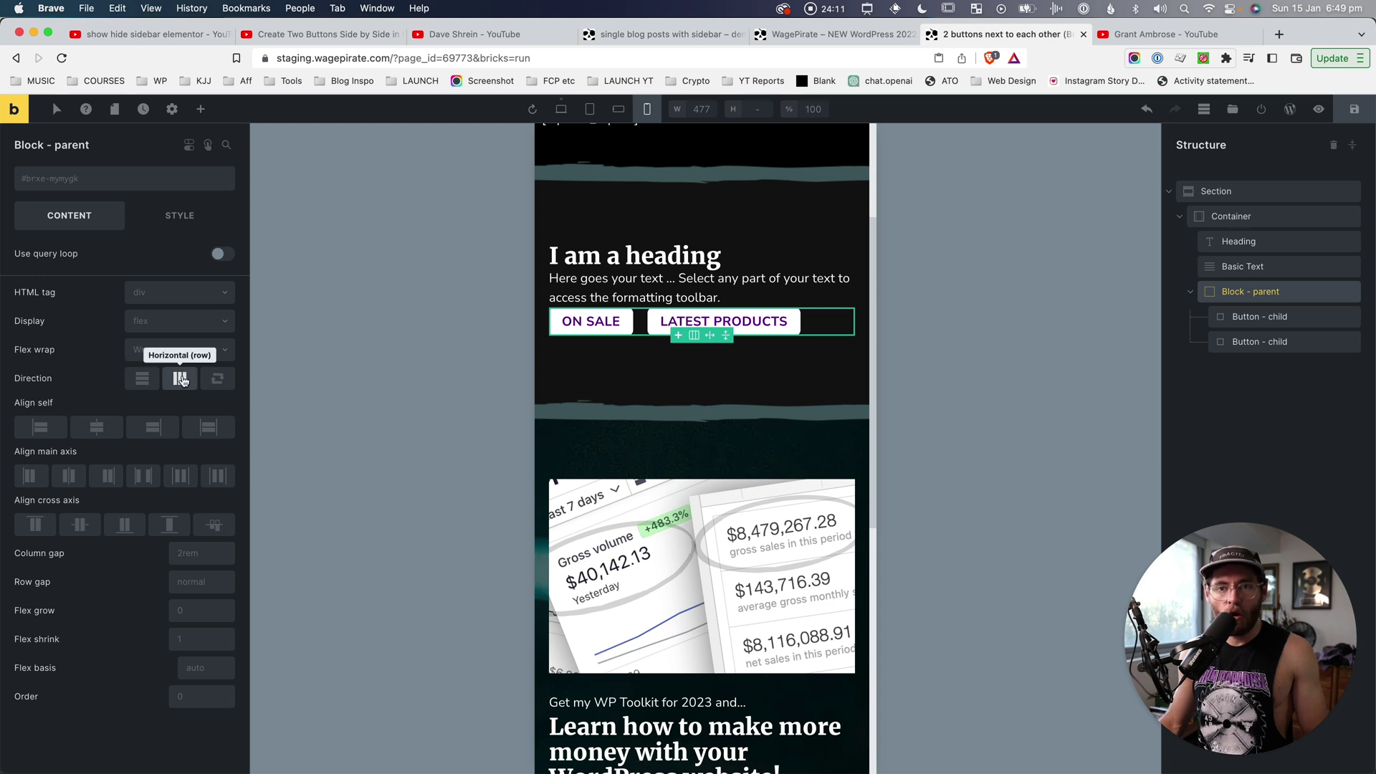
# Step: Set Block - parent Direction to Vertical (column) on mobile portrait, labelling the main and cross axes
pyautogui.click(142, 382)
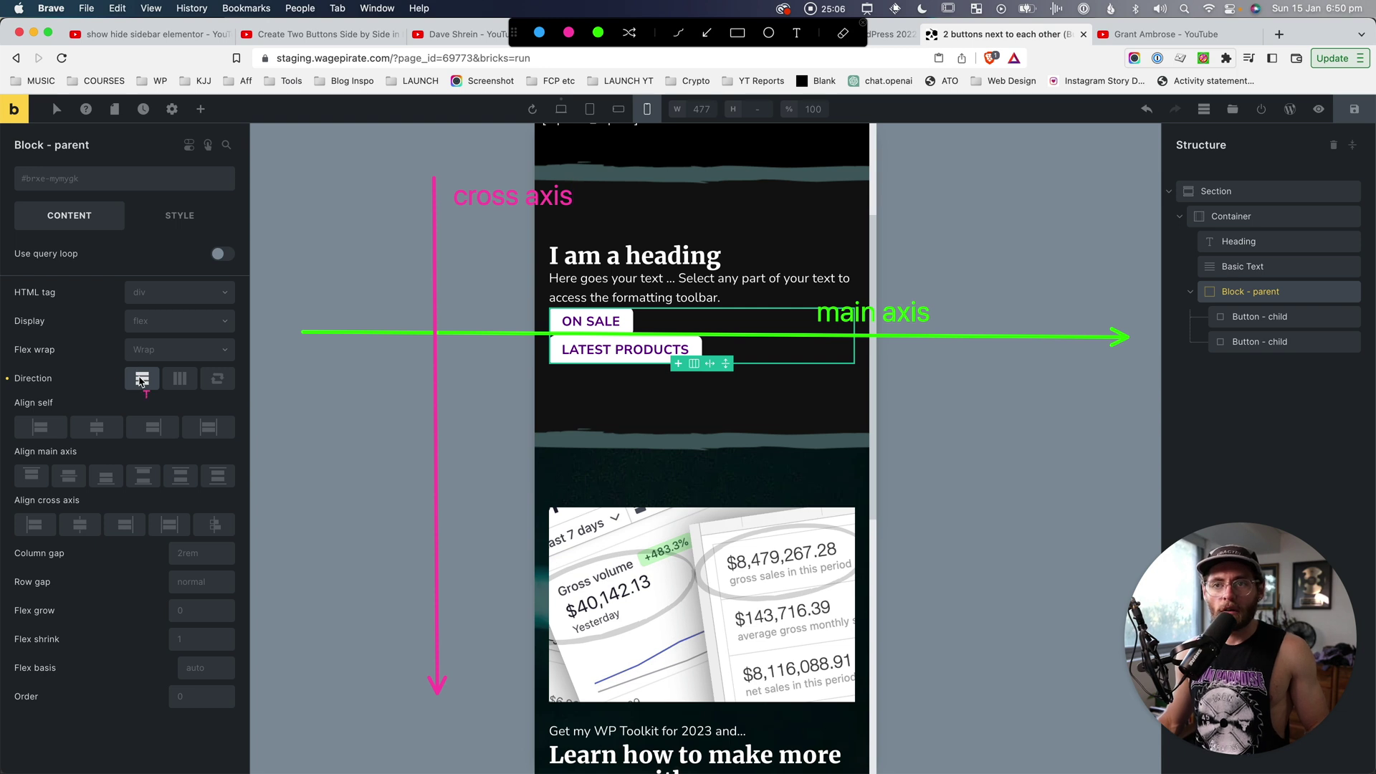
pyautogui.doubleClick(528, 195)
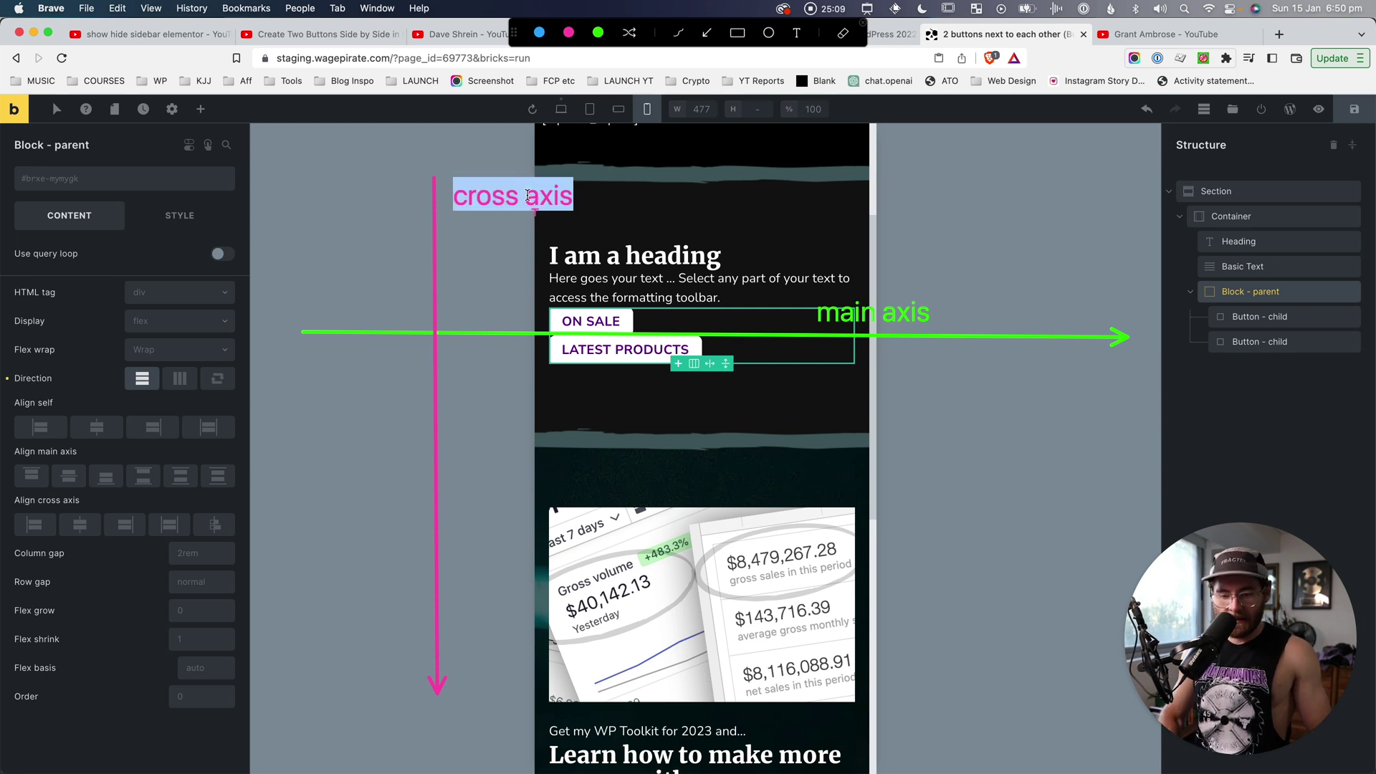
pyautogui.write('main axis')
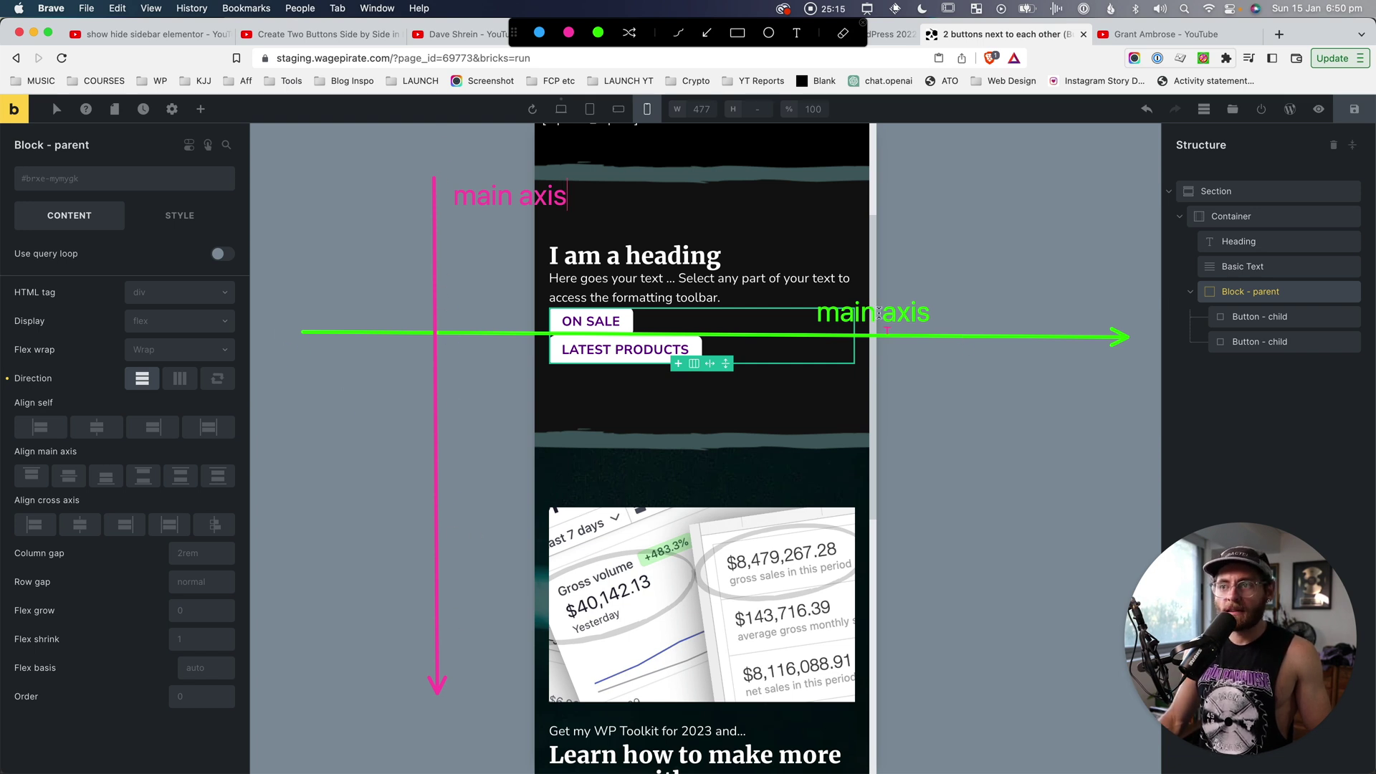
pyautogui.doubleClick(873, 326)
pyautogui.write('cross')
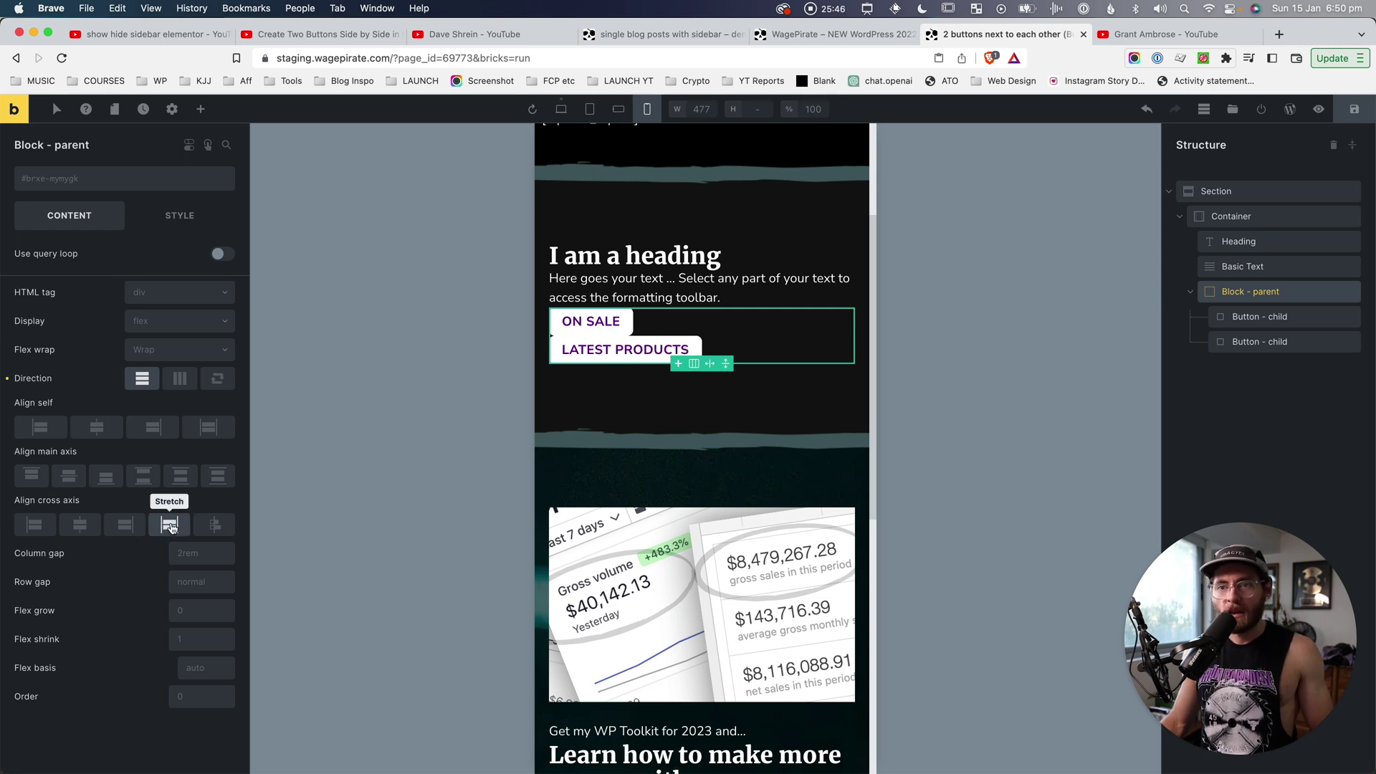
# Step: Set Align cross axis to Stretch so both mobile buttons span the full width
pyautogui.click(169, 525)
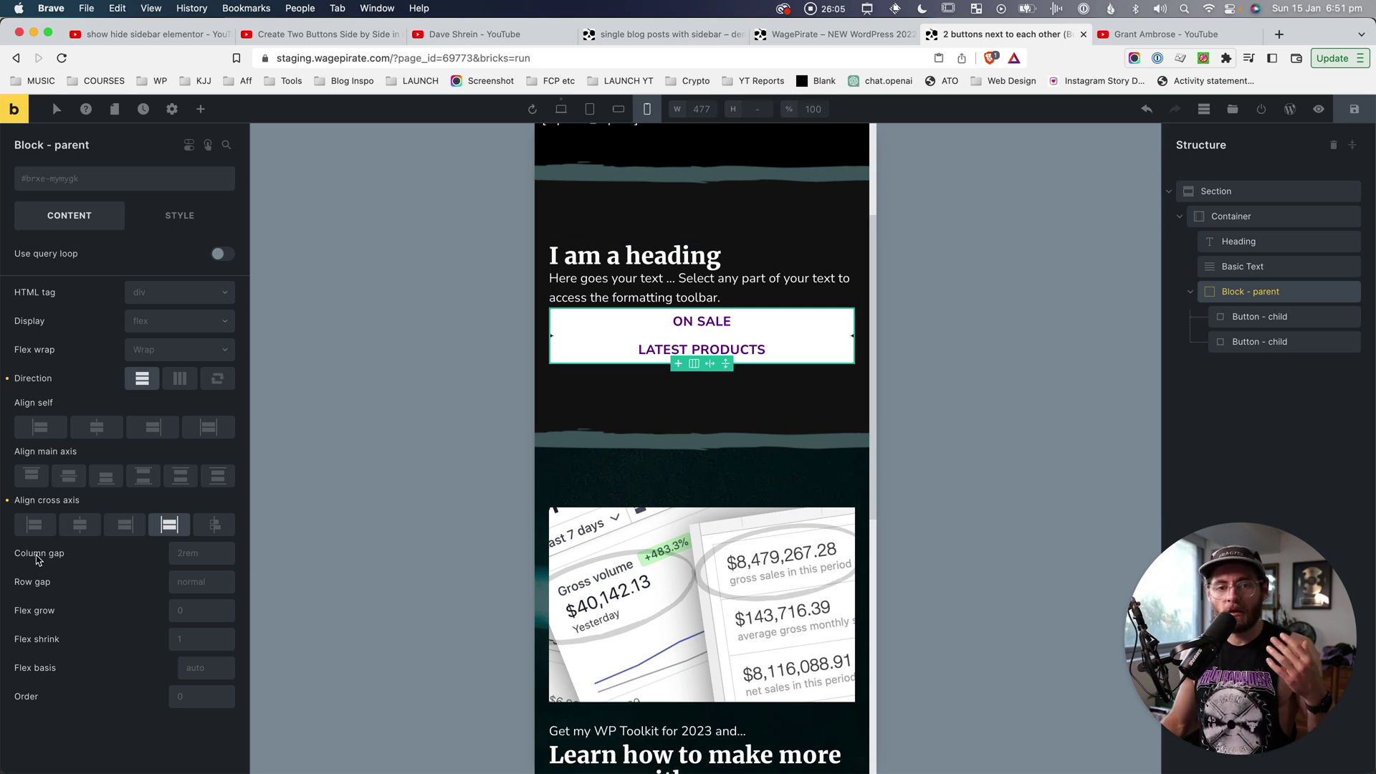
# Step: Return the canvas to the 1500px desktop breakpoint
pyautogui.click(561, 107)
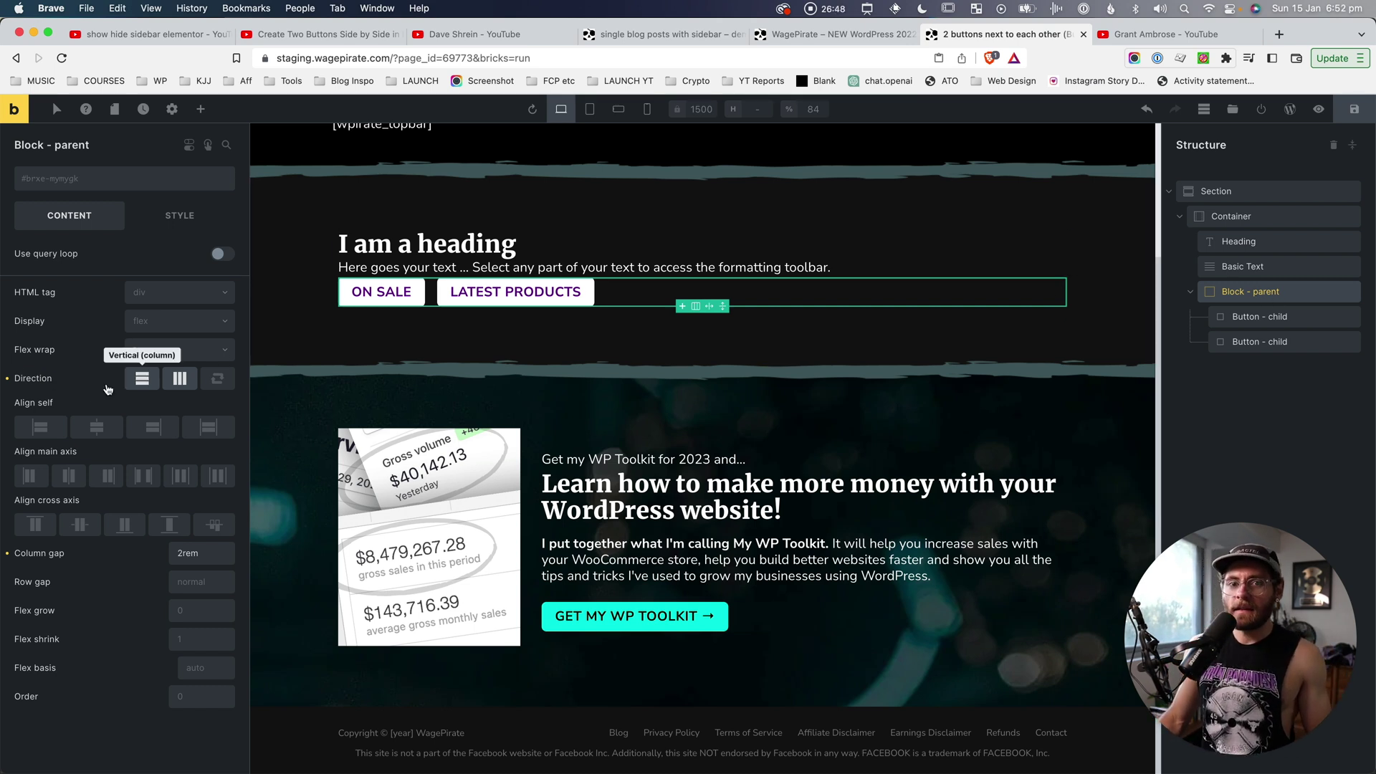
# Step: Check the desktop row direction, ON SALE and Block - parent, then return to mobile portrait
pyautogui.click(179, 379)
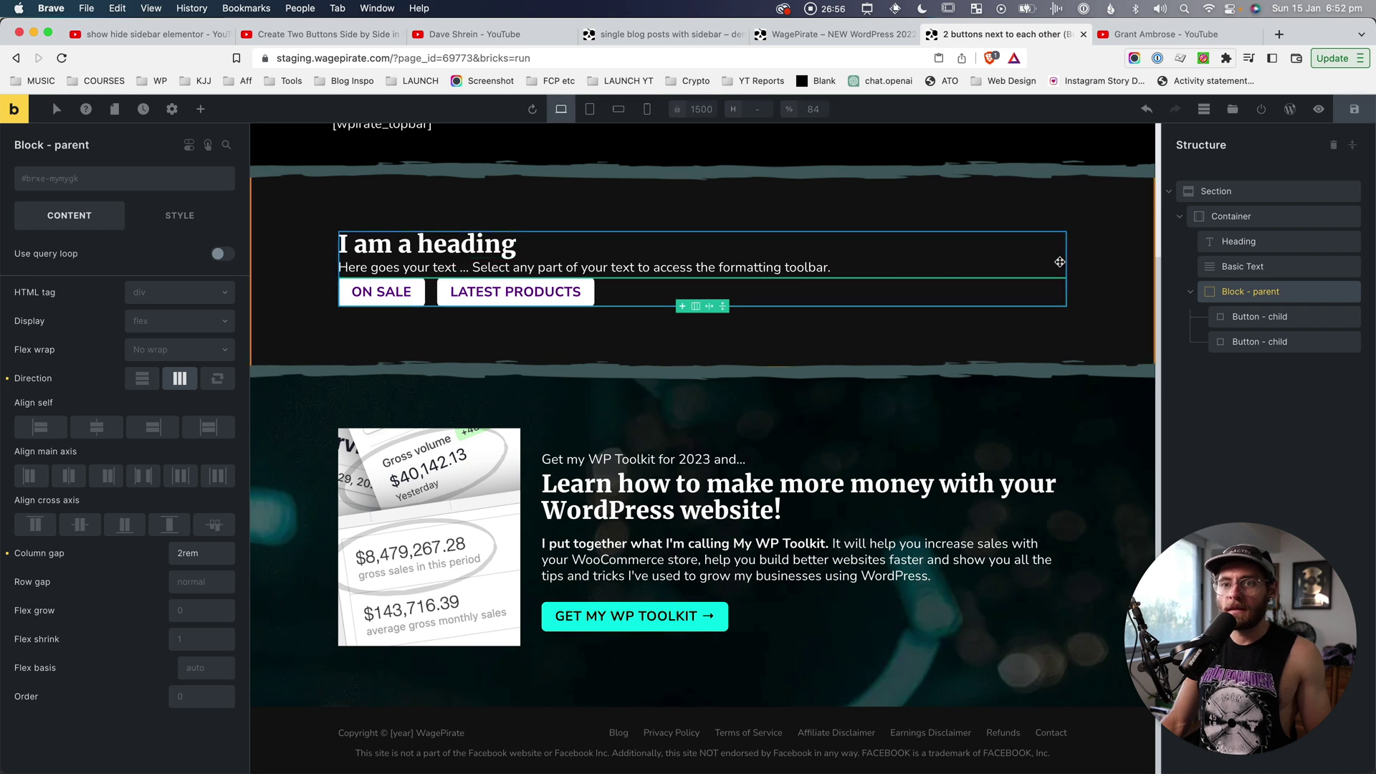
pyautogui.click(1265, 316)
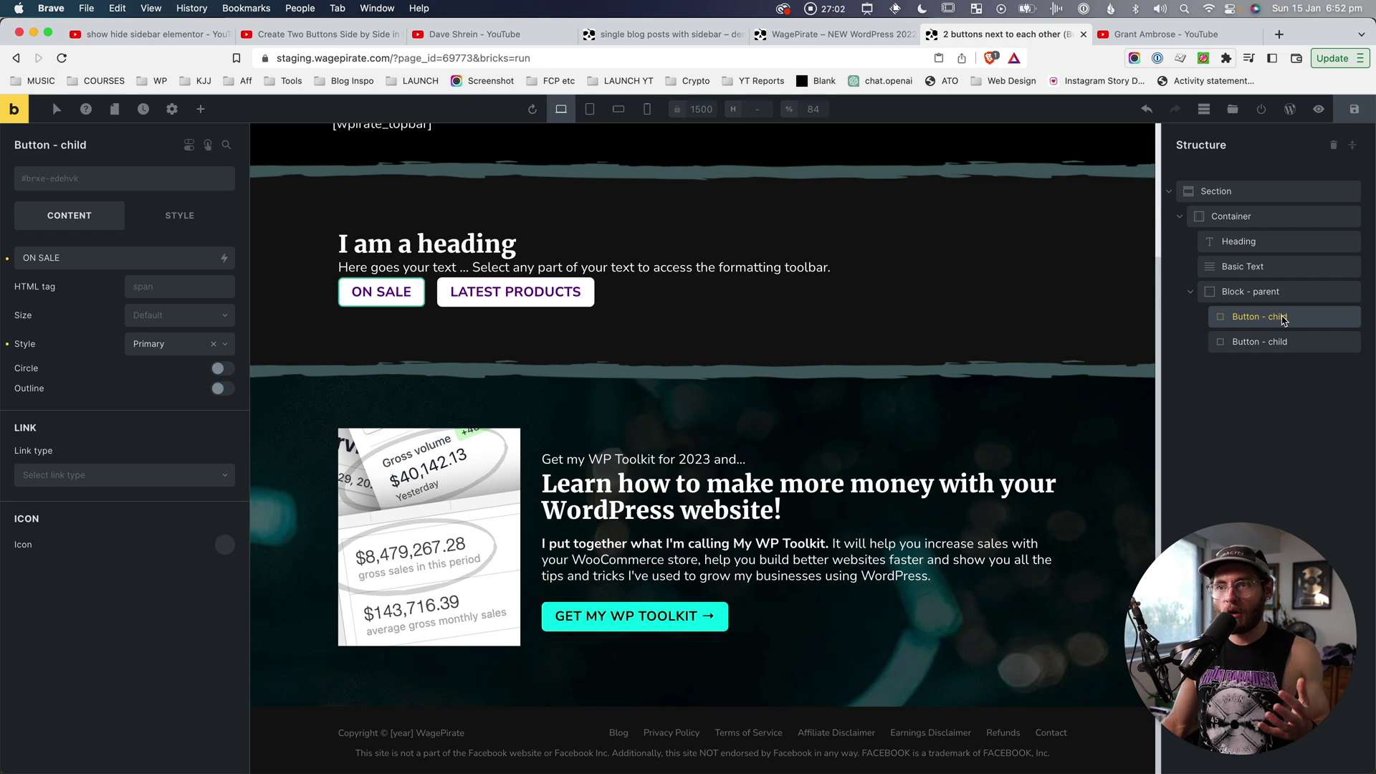
pyautogui.click(1254, 292)
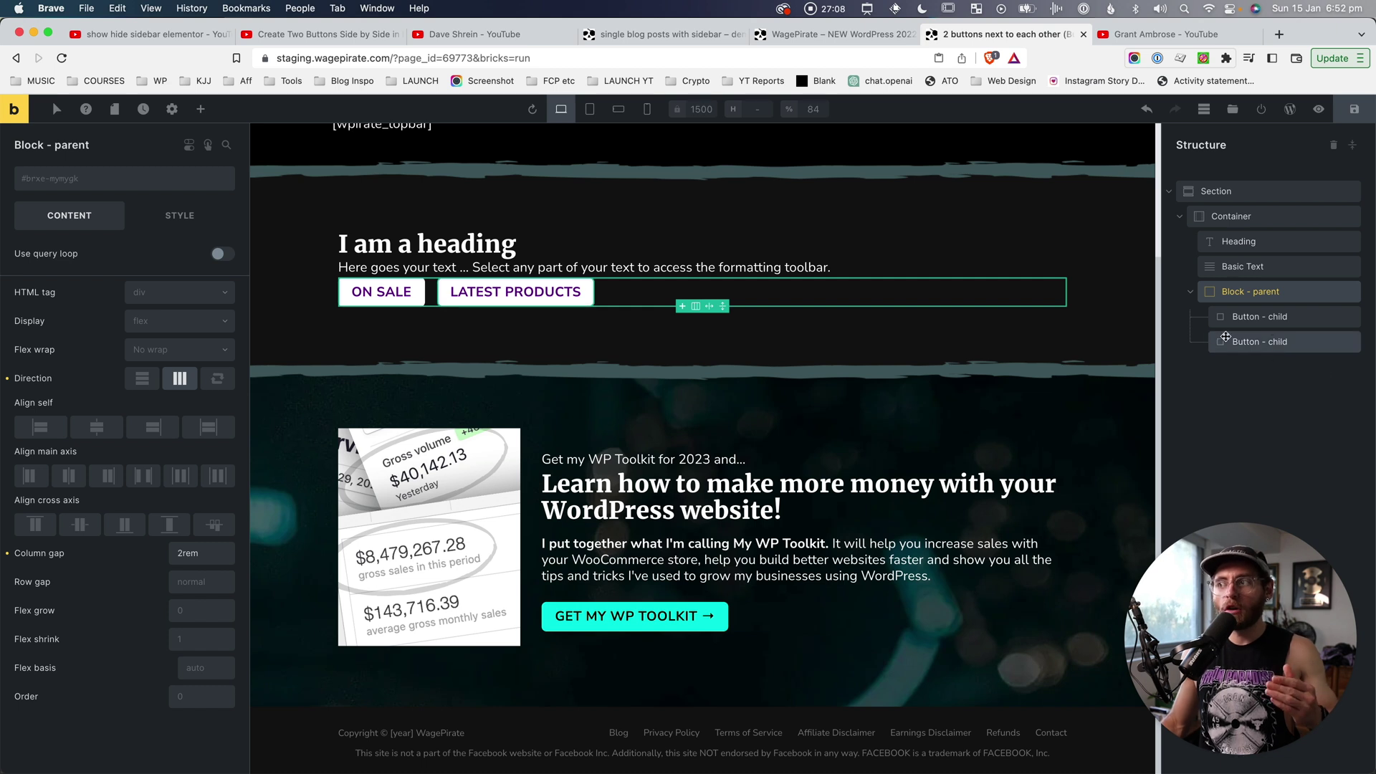
pyautogui.click(1246, 296)
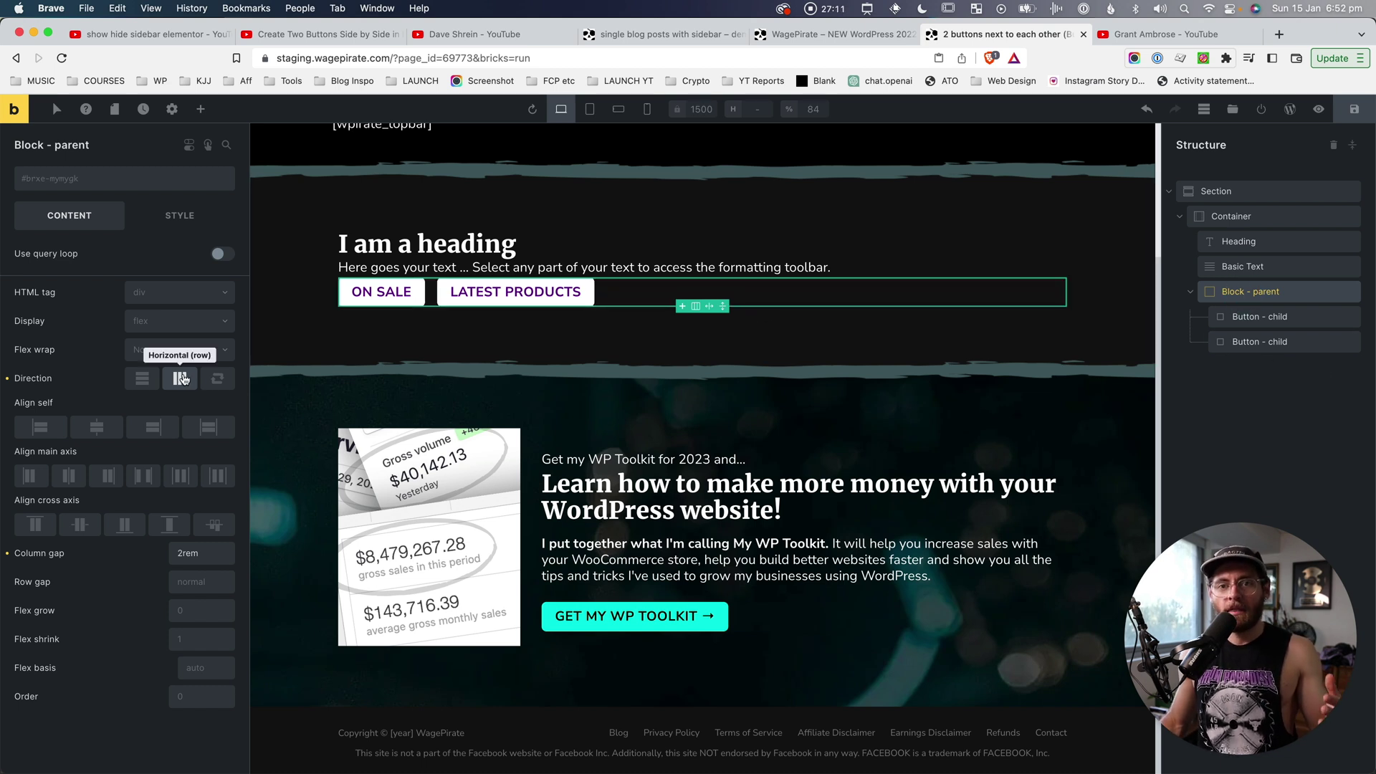
pyautogui.click(647, 109)
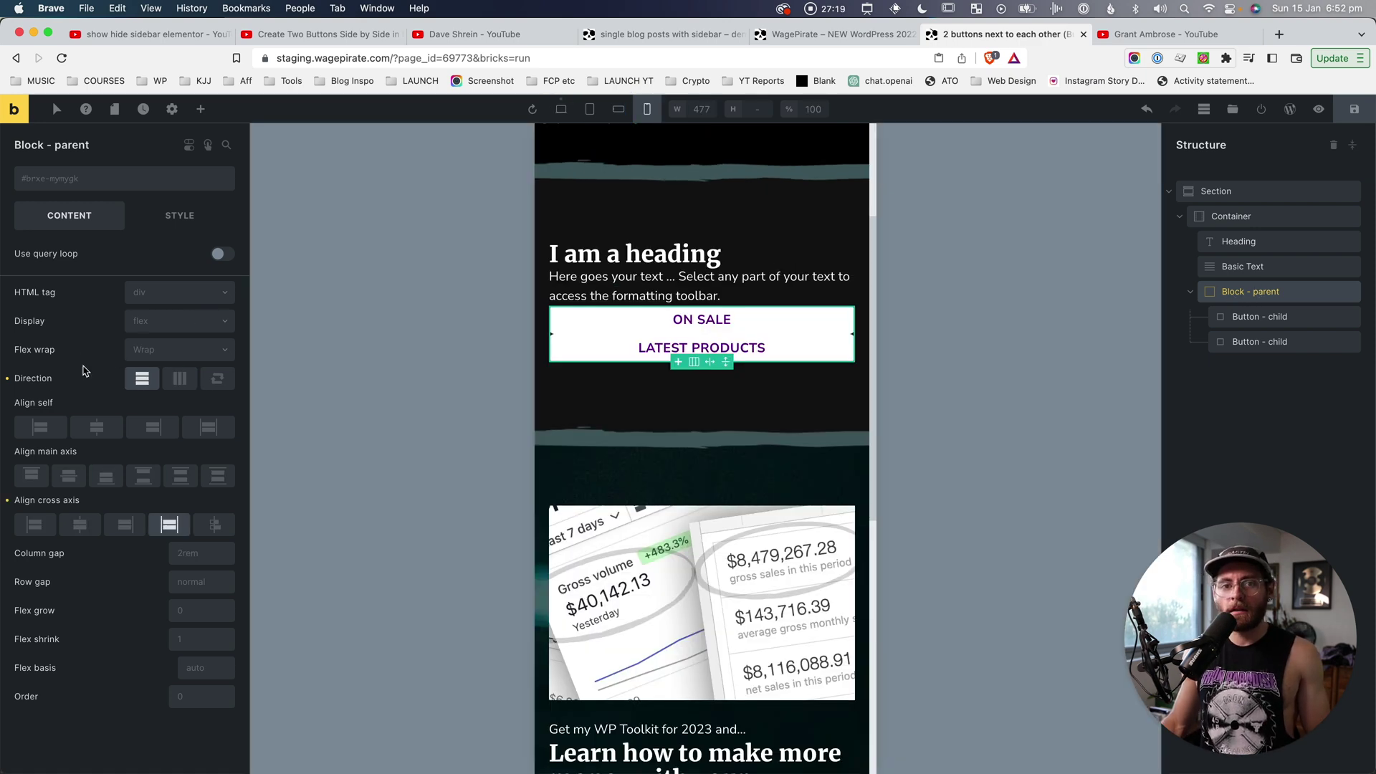
# Step: Keep Direction Vertical (column) on mobile and enter 2rem in the Row gap field
pyautogui.click(142, 379)
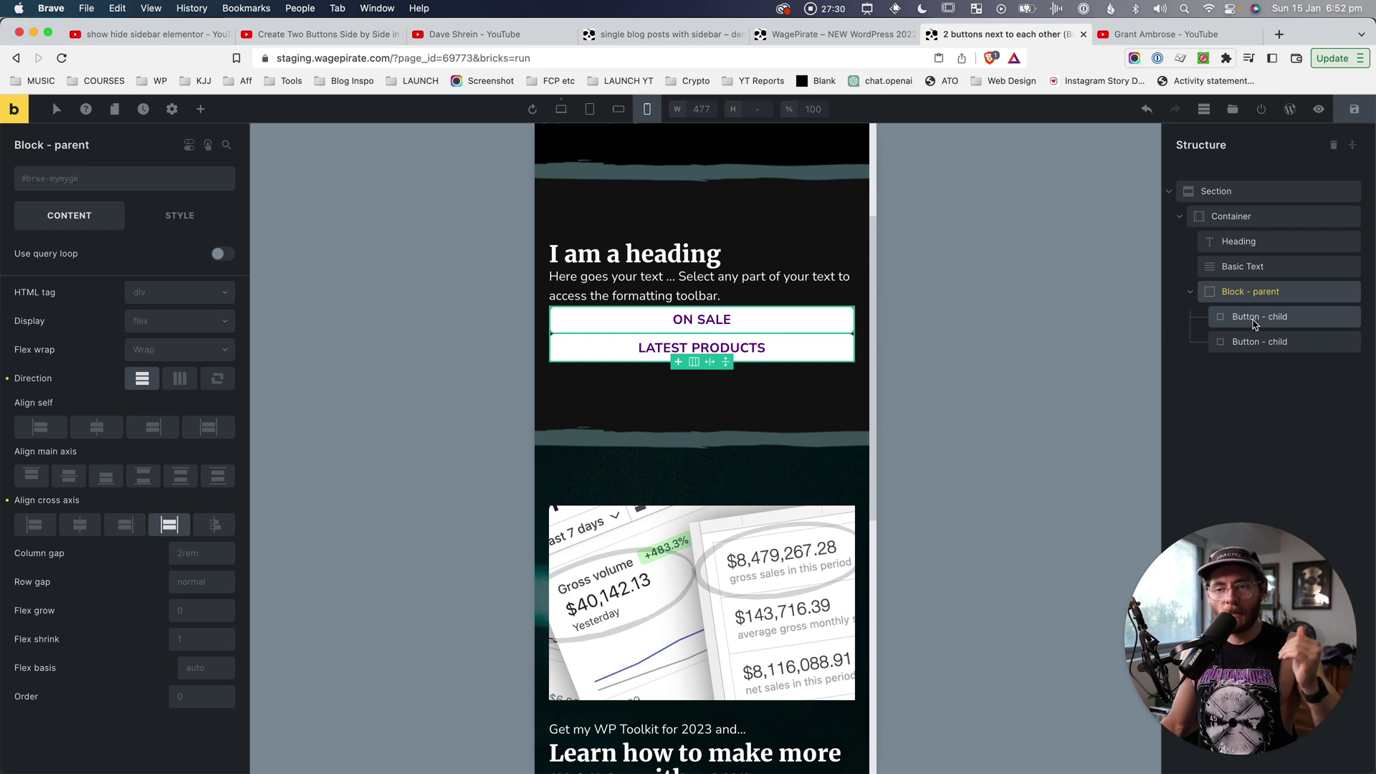
pyautogui.click(213, 587)
pyautogui.write('2re')
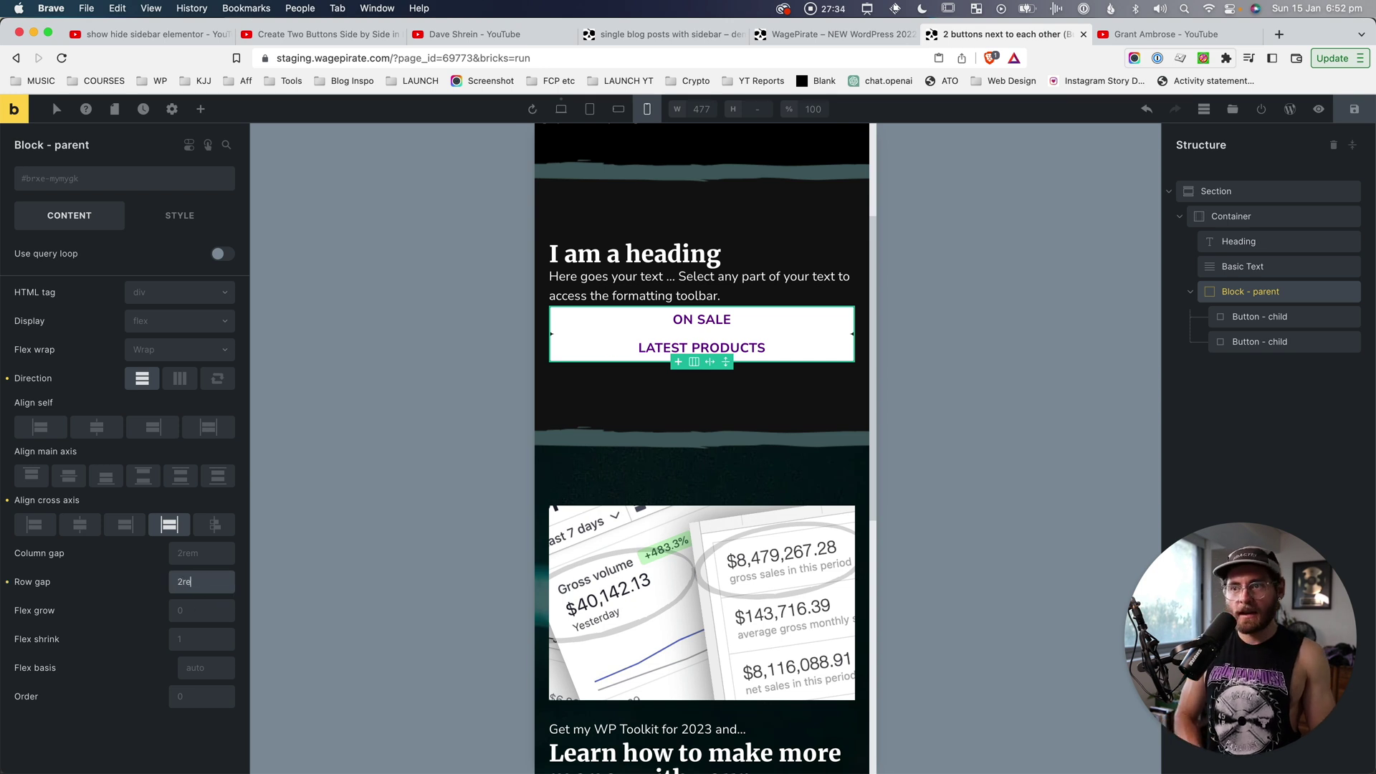
pyautogui.write('m')
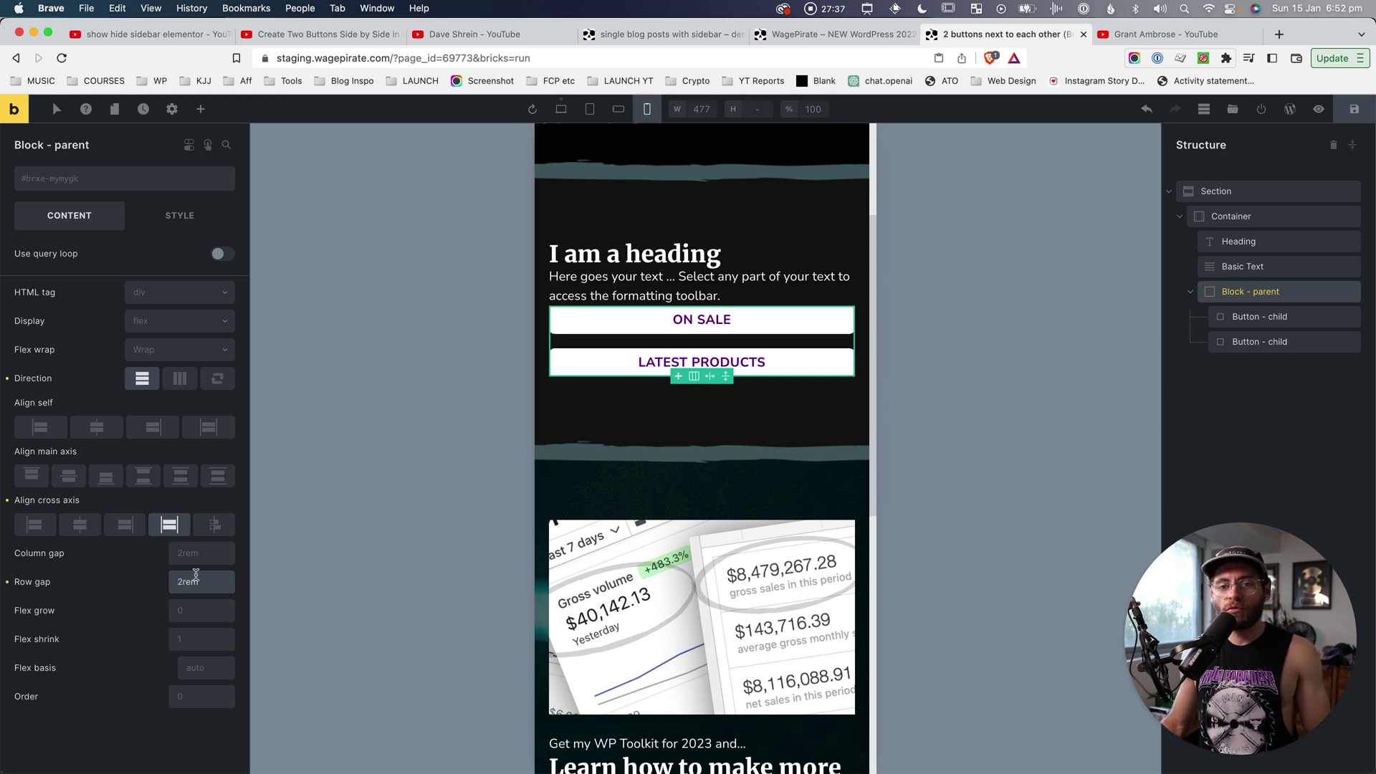